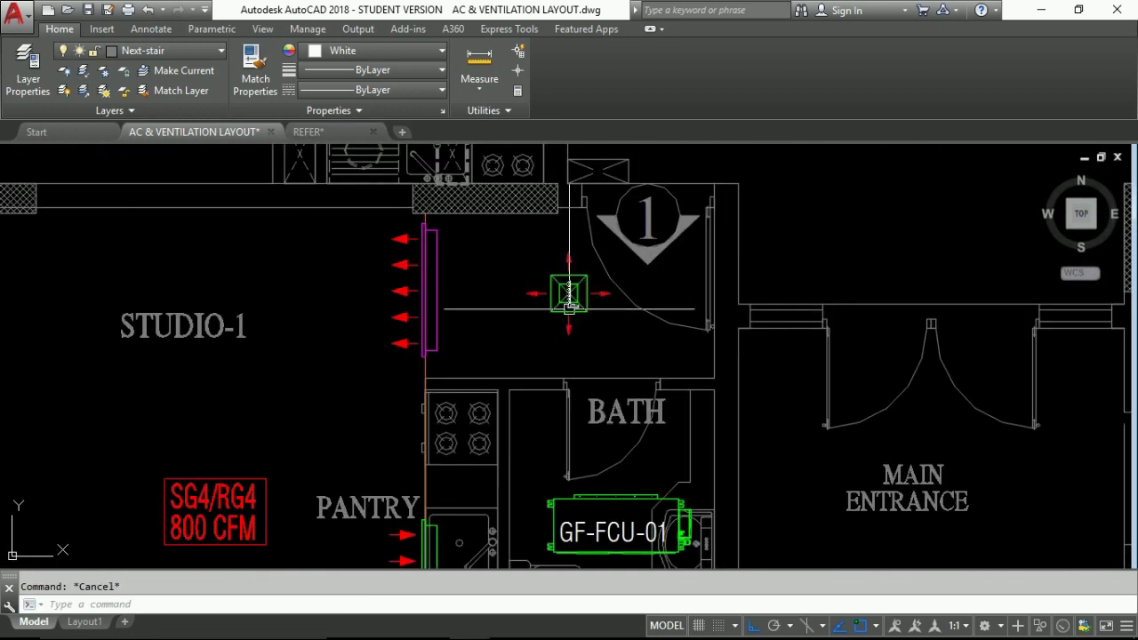
# Draw a polyline duct from the Studio-1 FCU up and left to its supply grille.
pyautogui.write('pl')
pyautogui.press('Return')
pyautogui.click(574, 283)
pyautogui.click(573, 282)
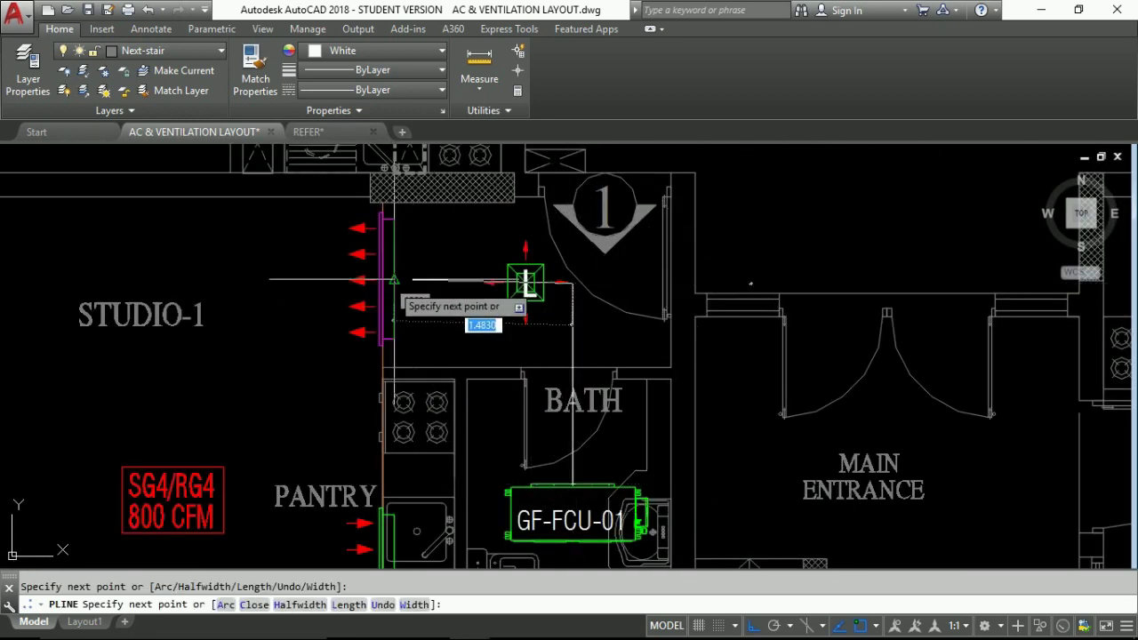
pyautogui.click(394, 283)
pyautogui.press('Escape')
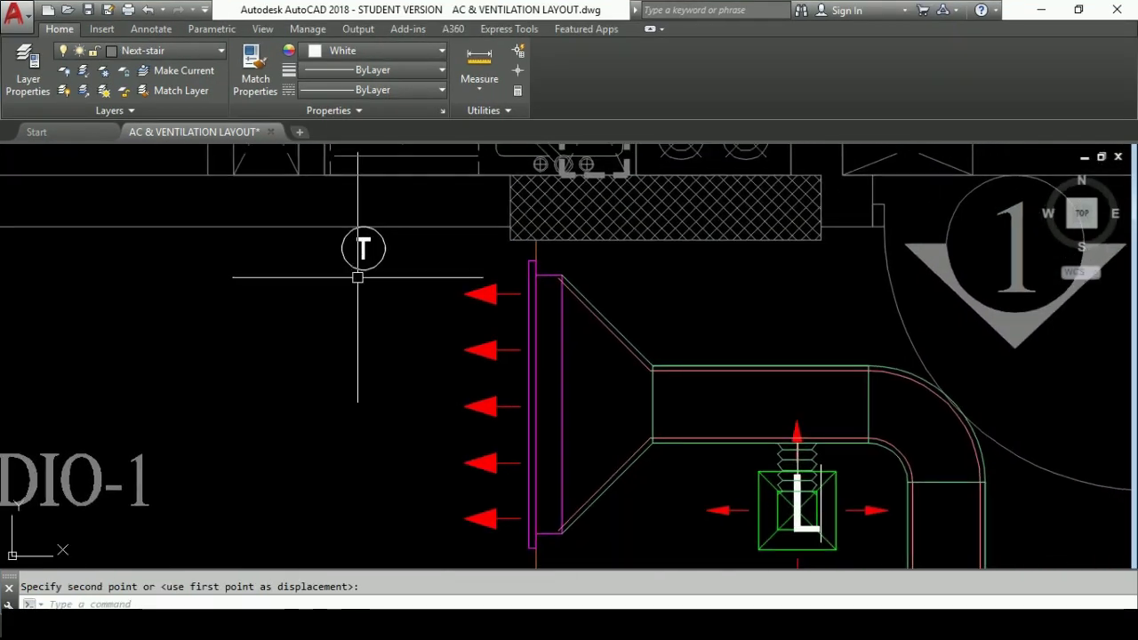
# Move the red duct line into position on the GAC1 unit.
pyautogui.click(410, 353)
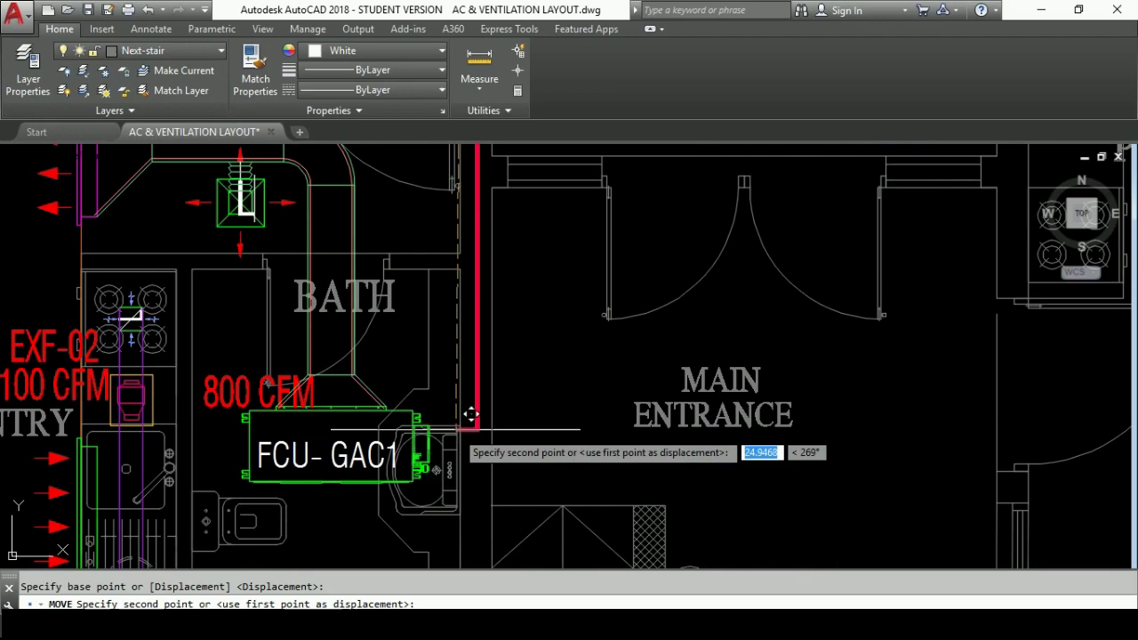
pyautogui.scroll(3, 471, 413)
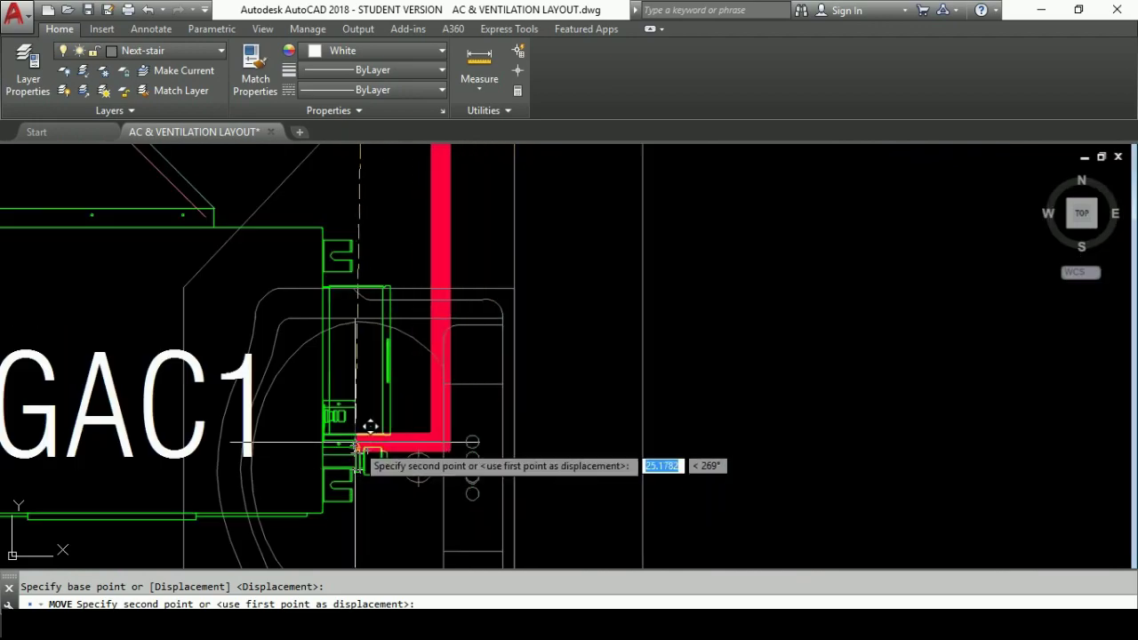
pyautogui.scroll(3, 368, 419)
pyautogui.click(406, 325)
pyautogui.scroll(-4, 406, 326)
pyautogui.scroll(-2, 536, 414)
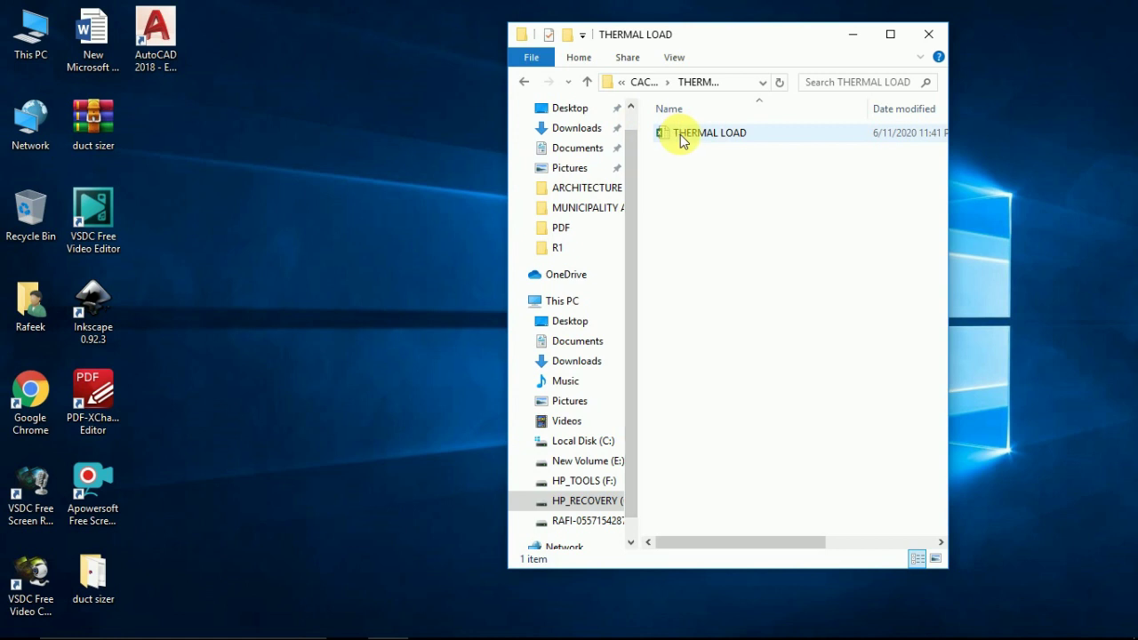
# Open the THERMAL LOAD Excel workbook from the THERMAL LOAD folder.
pyautogui.doubleClick(680, 135)
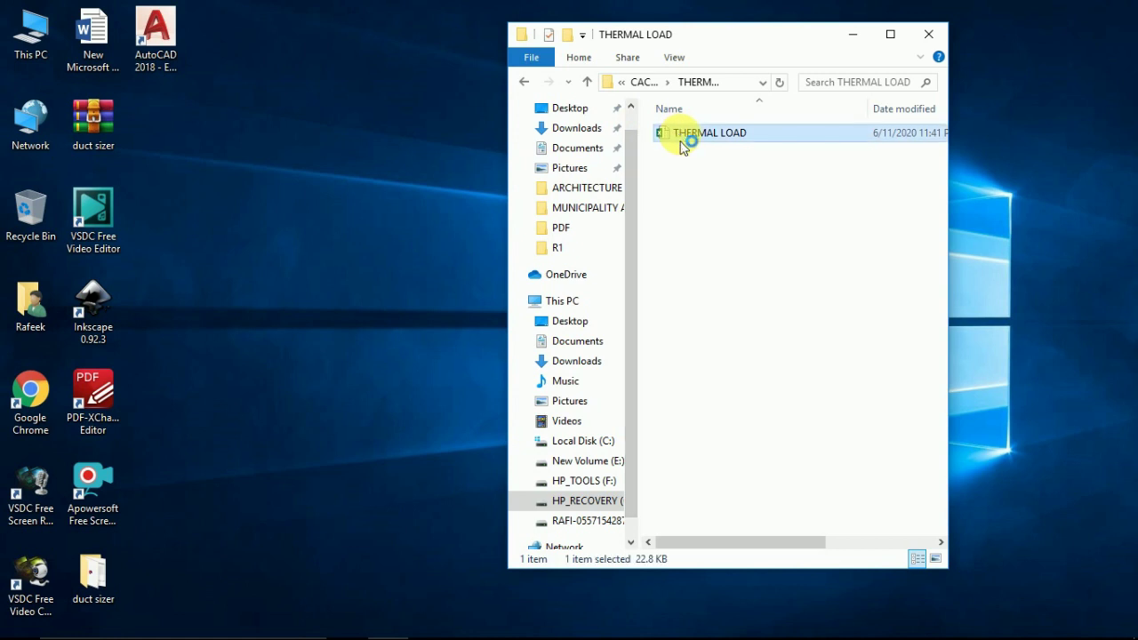
# Enter GAC-1, STUDIO-1, DUCTED and DB-G-S1 in row 12's unit, location, type and DB cells.
pyautogui.write('GAC')
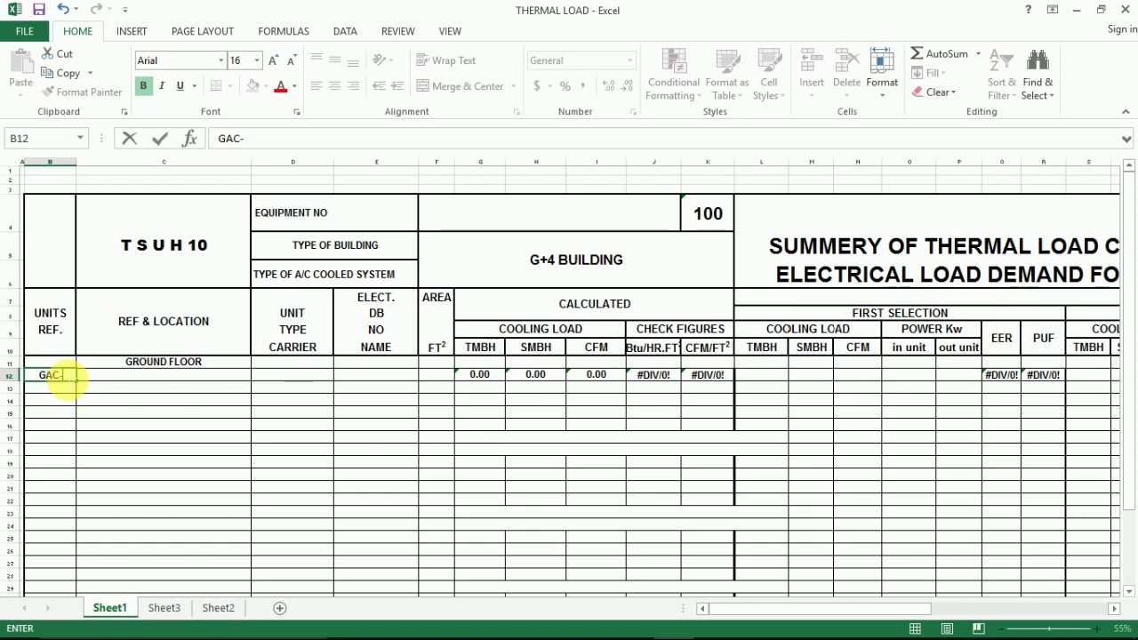
pyautogui.write('-1')
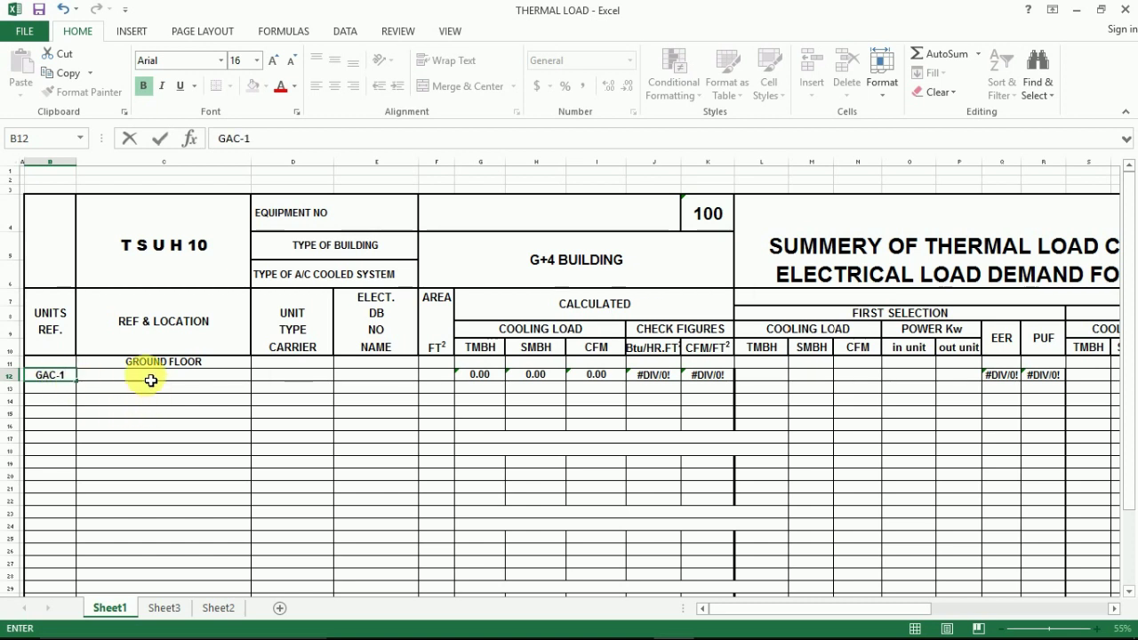
pyautogui.click(148, 380)
pyautogui.write('STU')
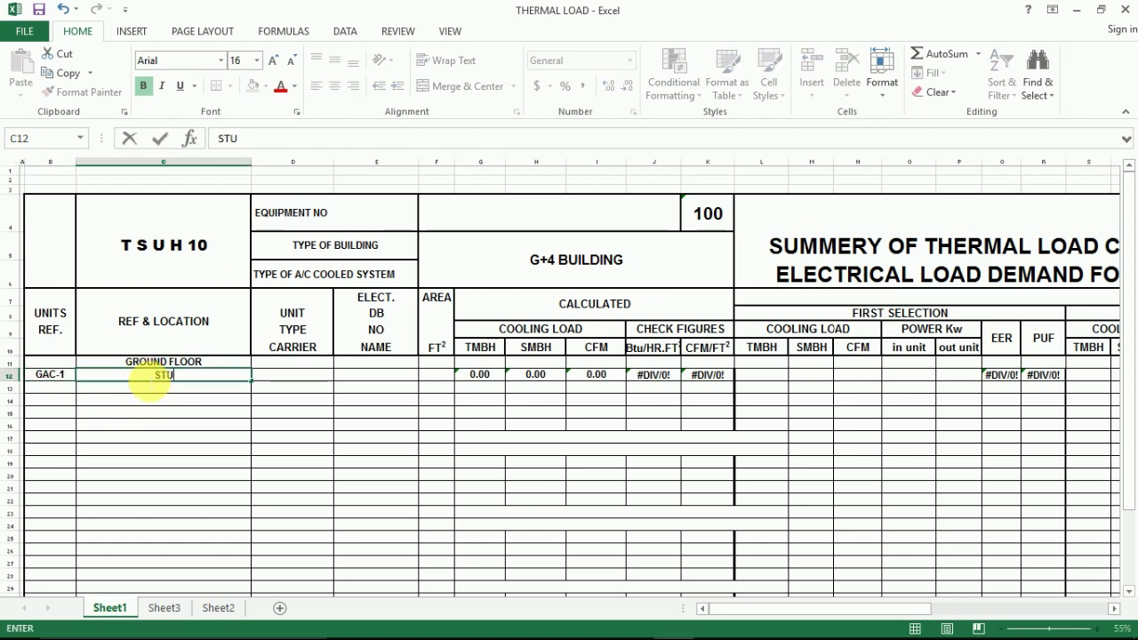
pyautogui.write('DIO-1')
pyautogui.click(281, 377)
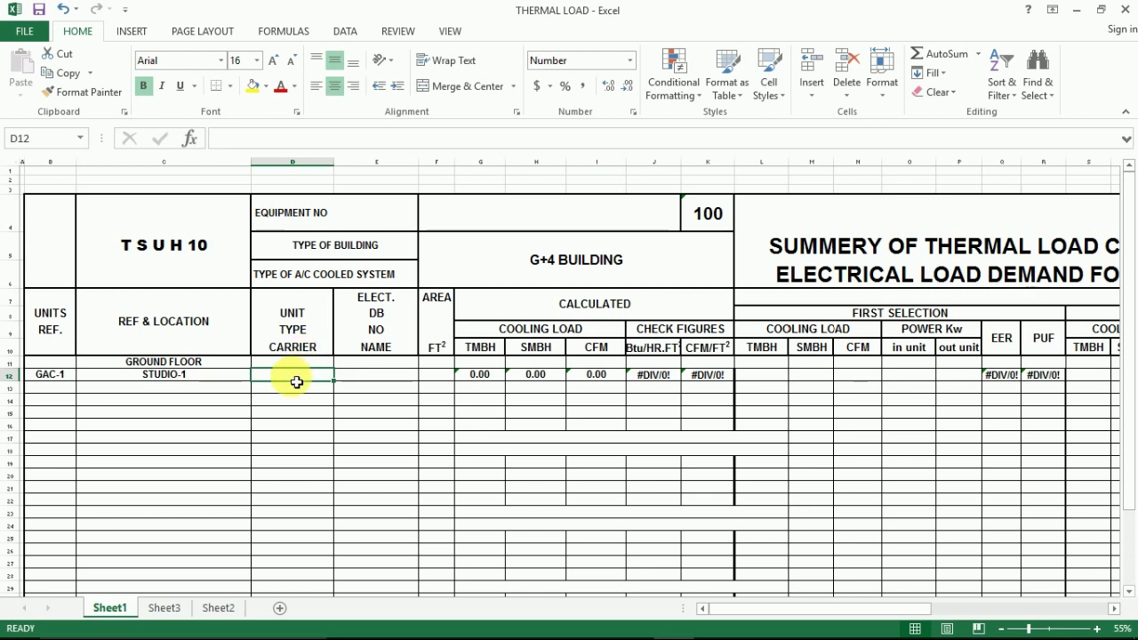
pyautogui.write('DUCTED')
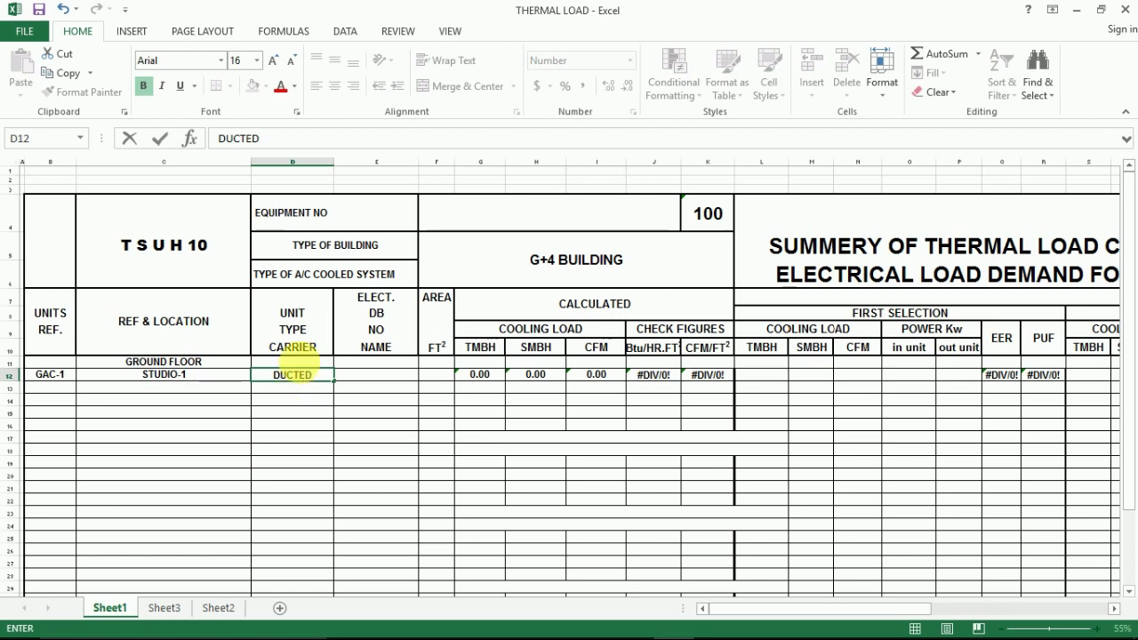
pyautogui.press('Tab')
pyautogui.write('DB-GA')
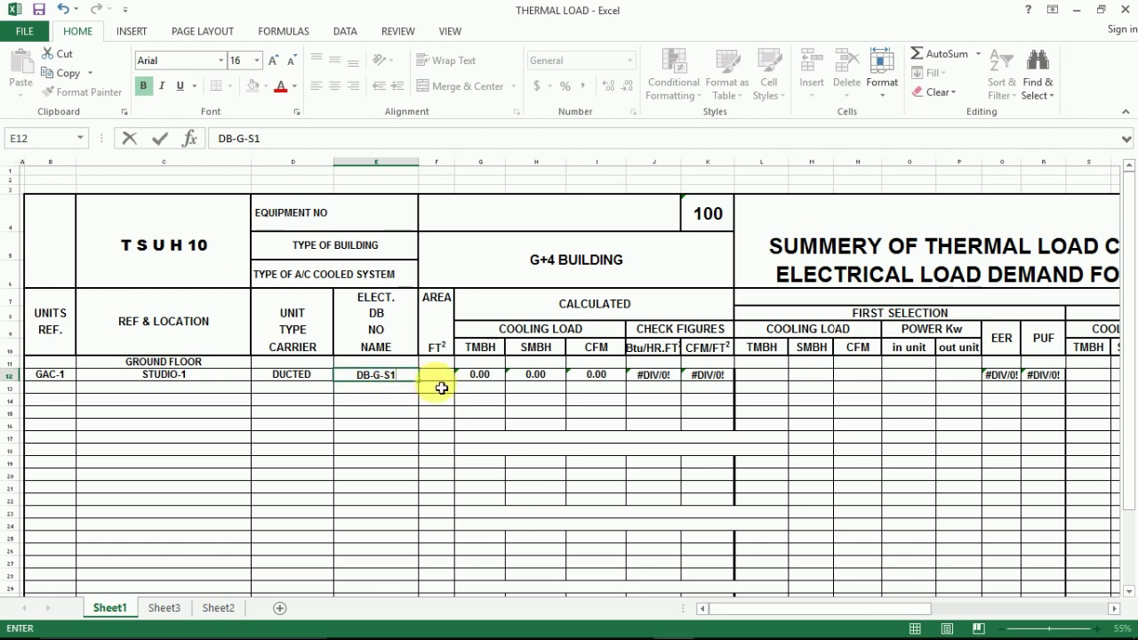
pyautogui.press('Tab')
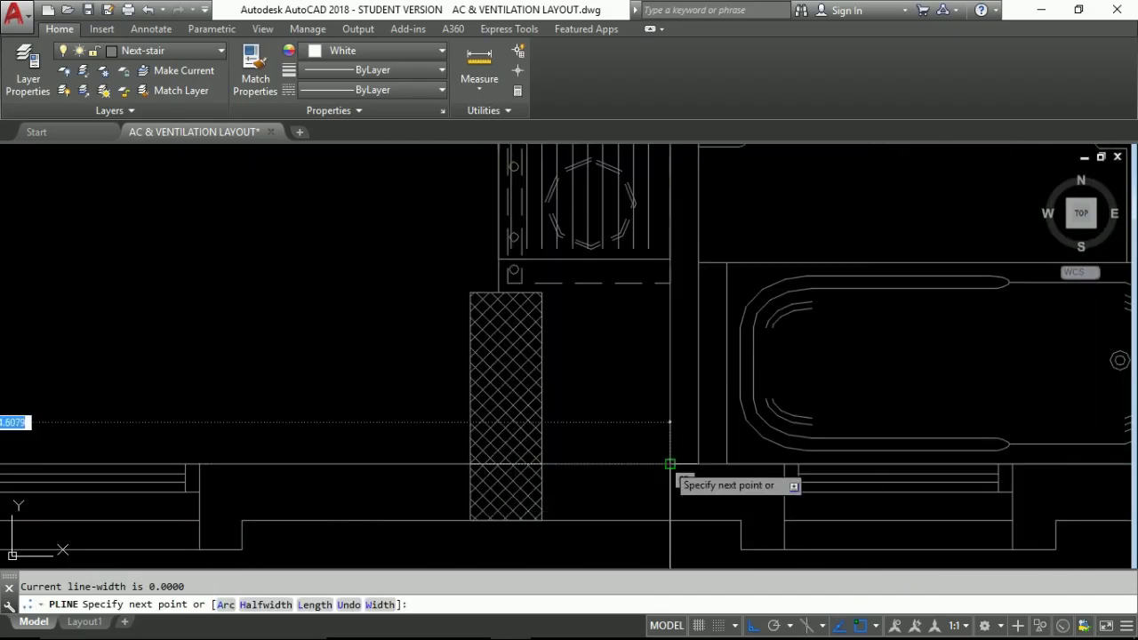
# Trace a closed orthogonal polyline outline around the Studio-1 room.
pyautogui.click(671, 464)
pyautogui.scroll(-5, 670, 464)
pyautogui.scroll(5, 844, 191)
pyautogui.scroll(-3, 844, 200)
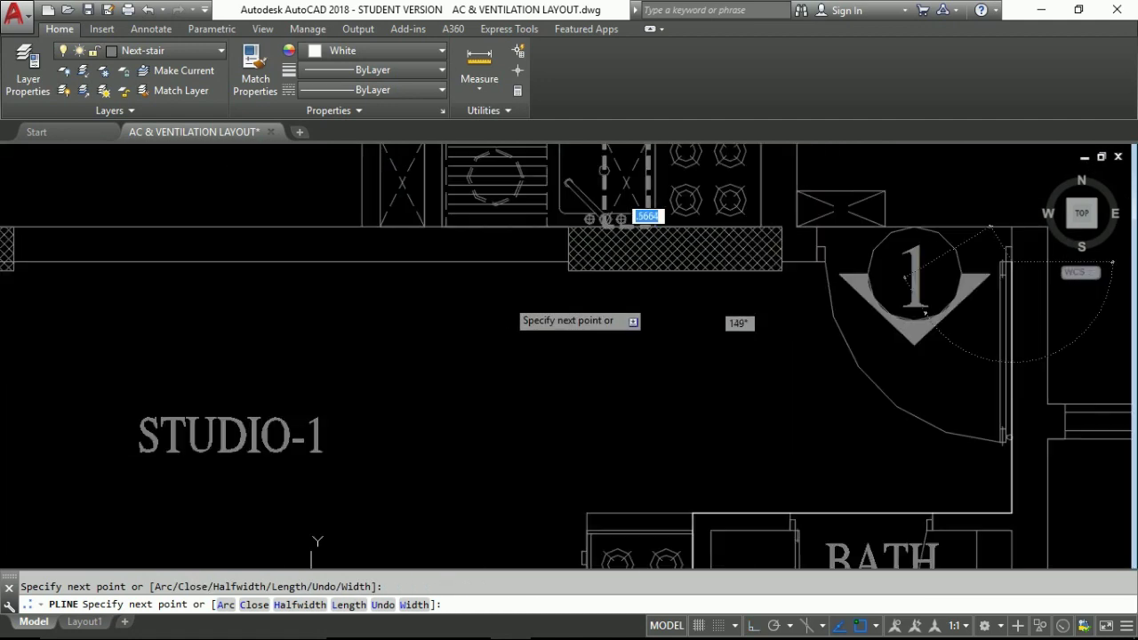
pyautogui.press('F8')
pyautogui.scroll(-4, 507, 307)
pyautogui.scroll(4, 516, 356)
pyautogui.scroll(-4, 495, 293)
pyautogui.scroll(3, 497, 447)
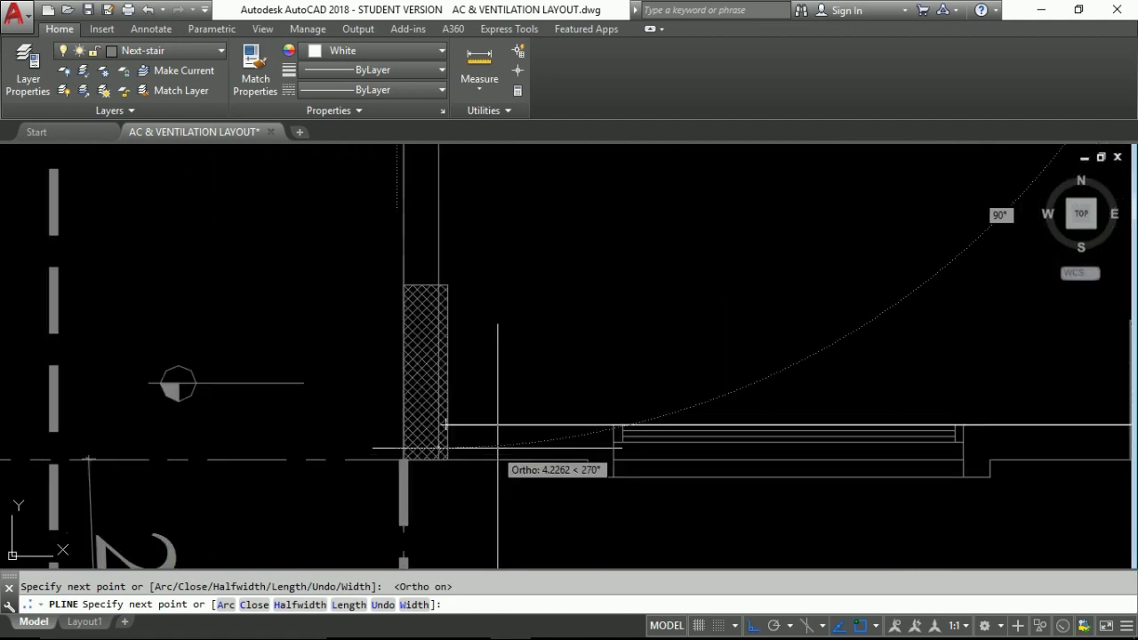
pyautogui.scroll(3, 496, 444)
pyautogui.scroll(3, 560, 431)
pyautogui.scroll(-8, 602, 424)
pyautogui.write('c')
pyautogui.press('Return')
pyautogui.press('Escape')
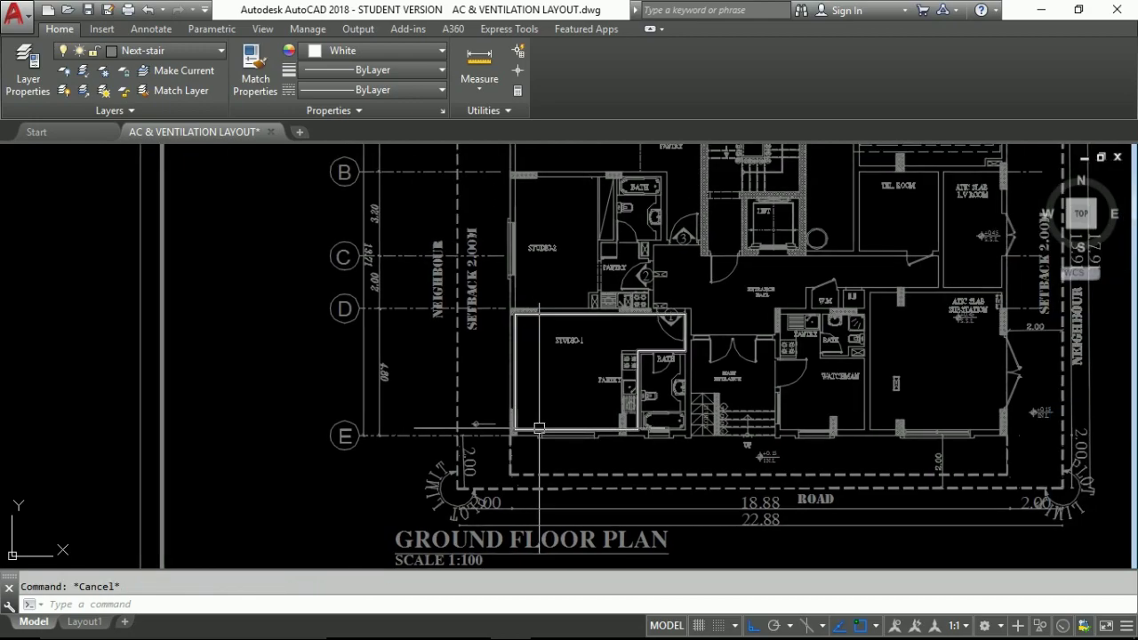
# List the Studio-1 outline, select its area value and return to the workbook.
pyautogui.write('li')
pyautogui.press('Return')
pyautogui.click(586, 431)
pyautogui.press('Return')
pyautogui.moveTo(451, 325); pyautogui.dragTo(505, 326)
pyautogui.hotkey('alt', 'Tab')
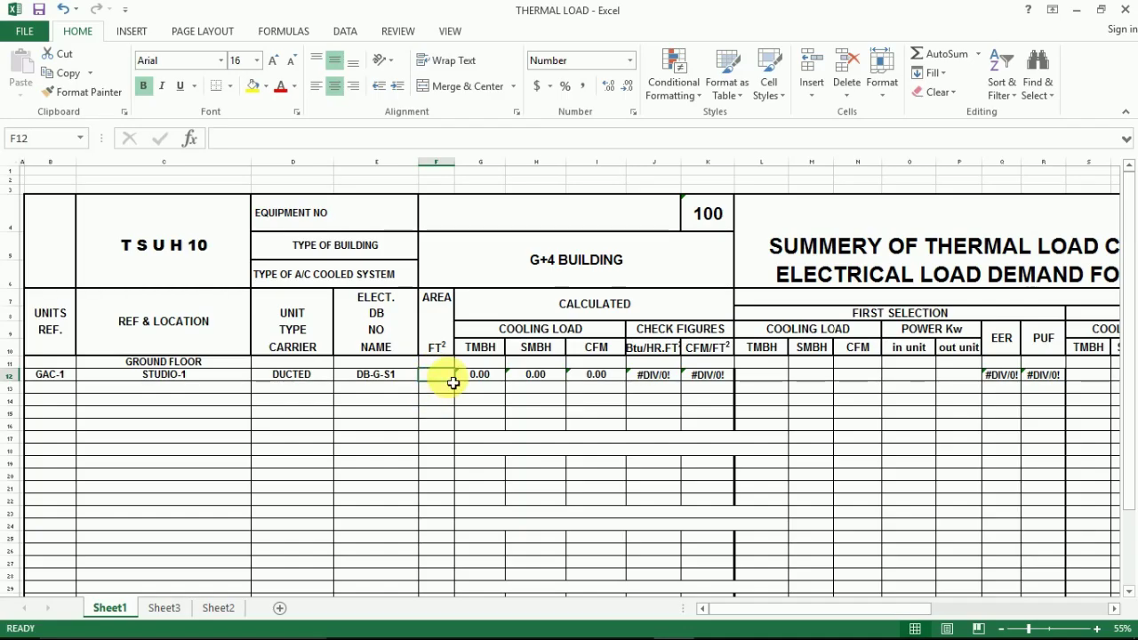
# Enter =23.0892*10.764 as Studio-1's area and open the Carrier DUCTED.png selection chart.
pyautogui.write('=')
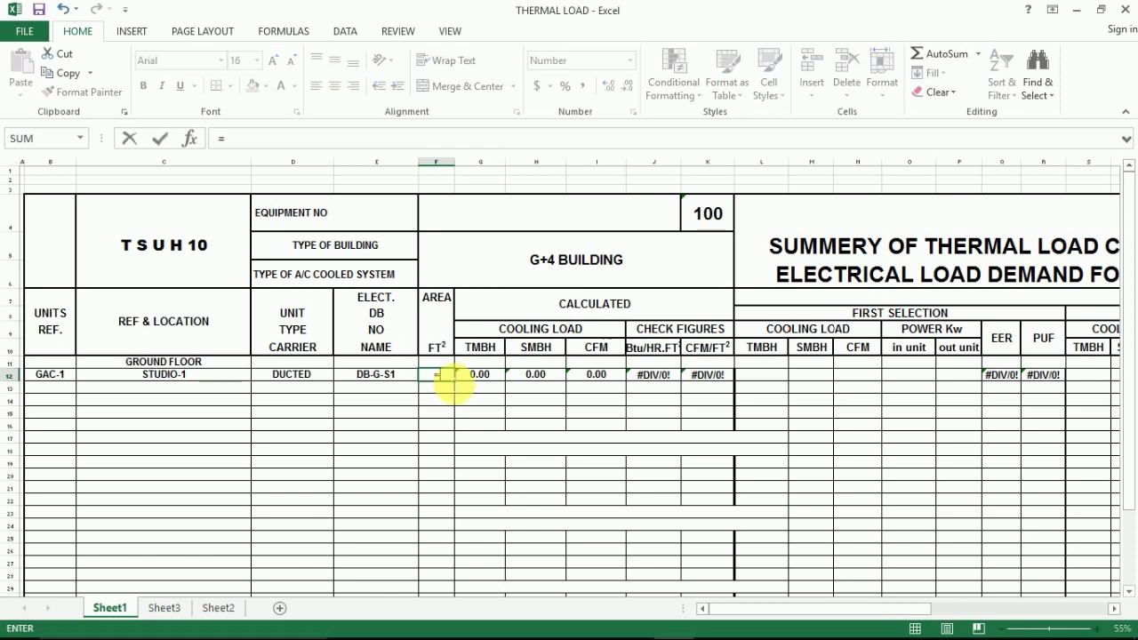
pyautogui.write('23.')
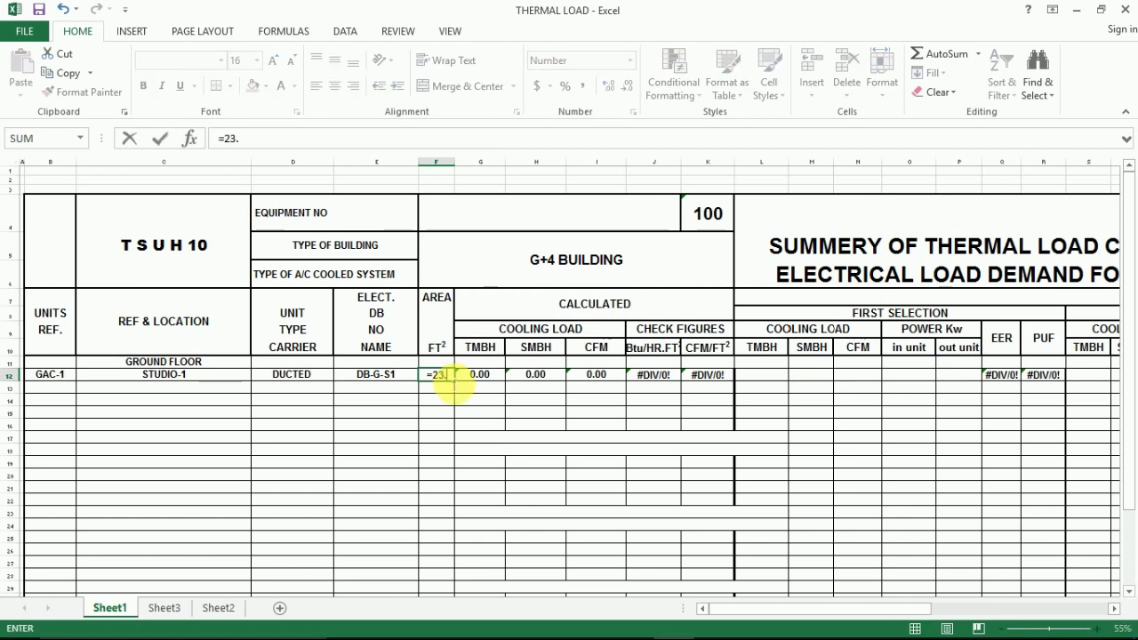
pyautogui.write('0892')
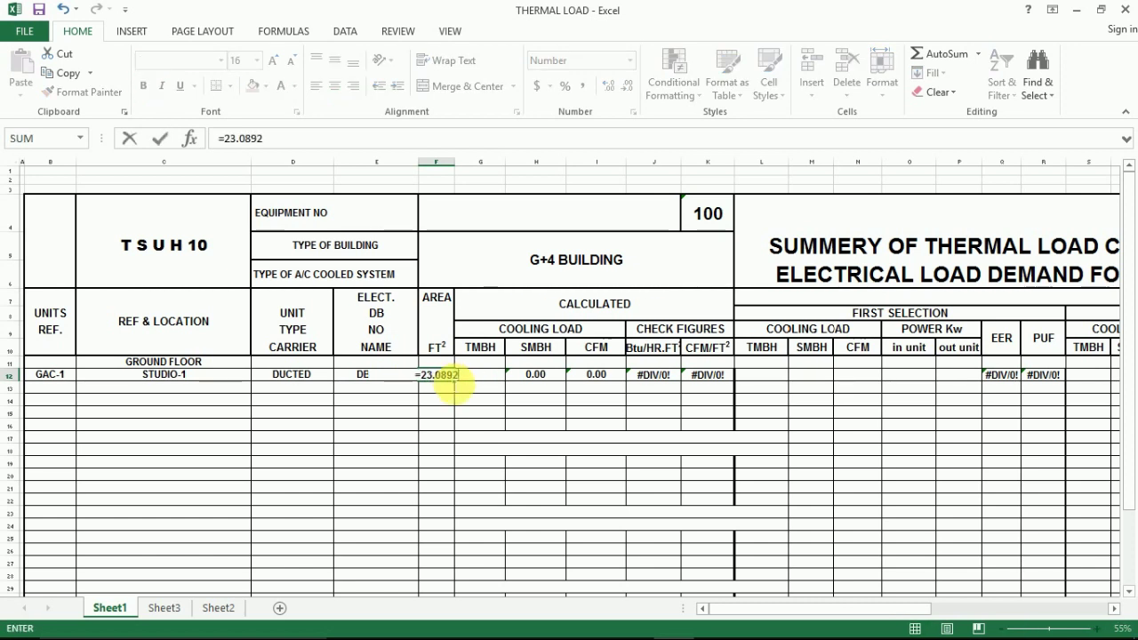
pyautogui.write('*10.764')
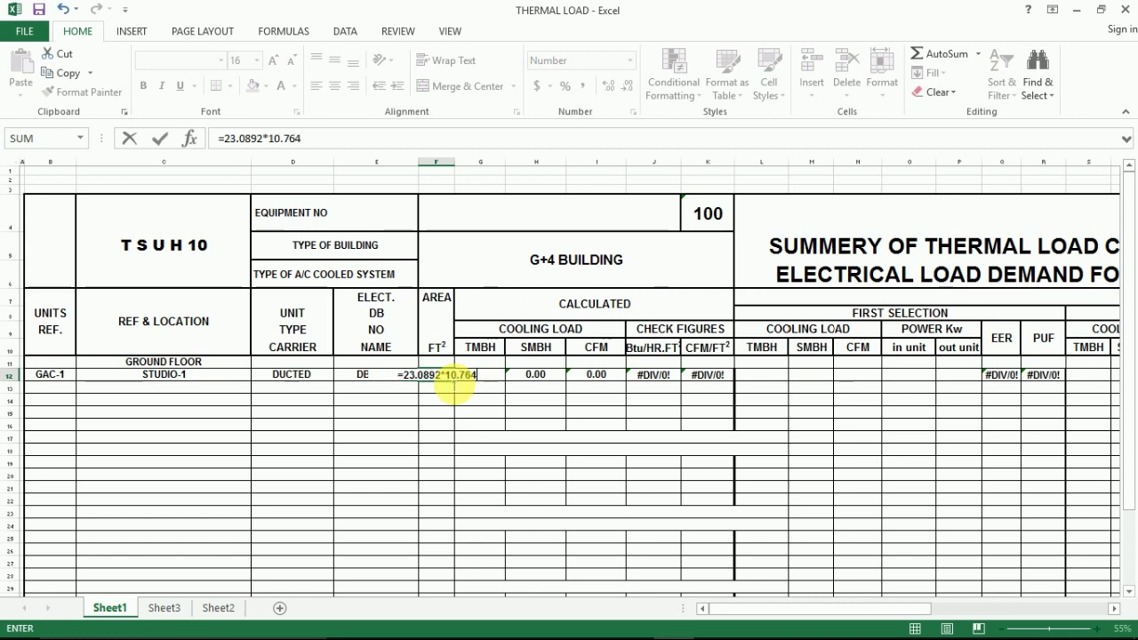
pyautogui.press('Return')
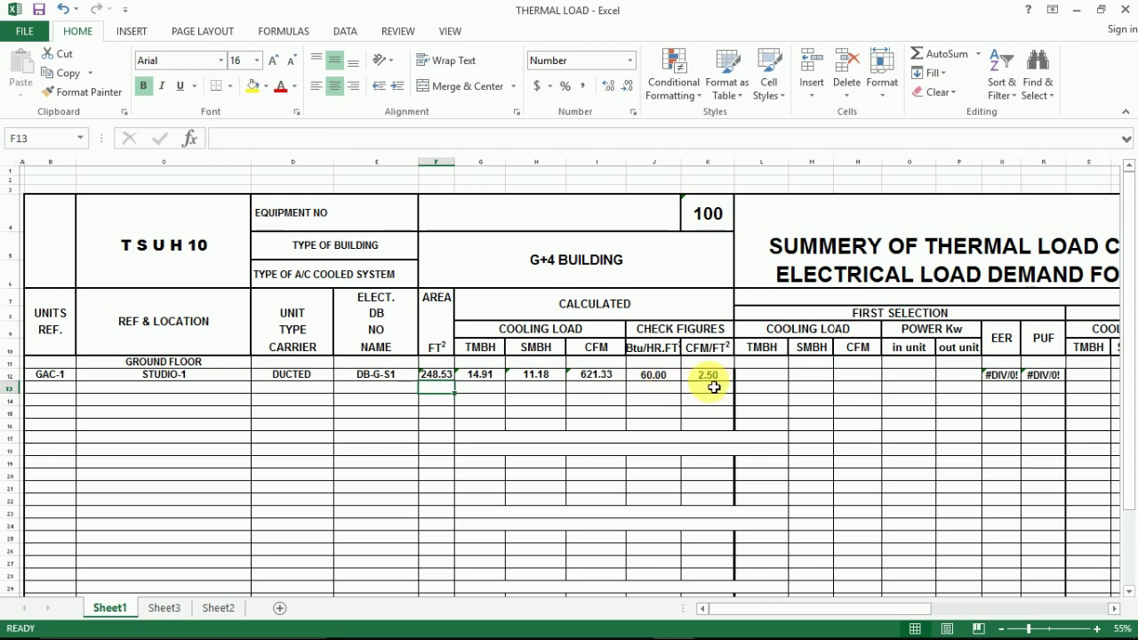
pyautogui.hotkey('alt', 'Tab')
pyautogui.doubleClick(699, 140)
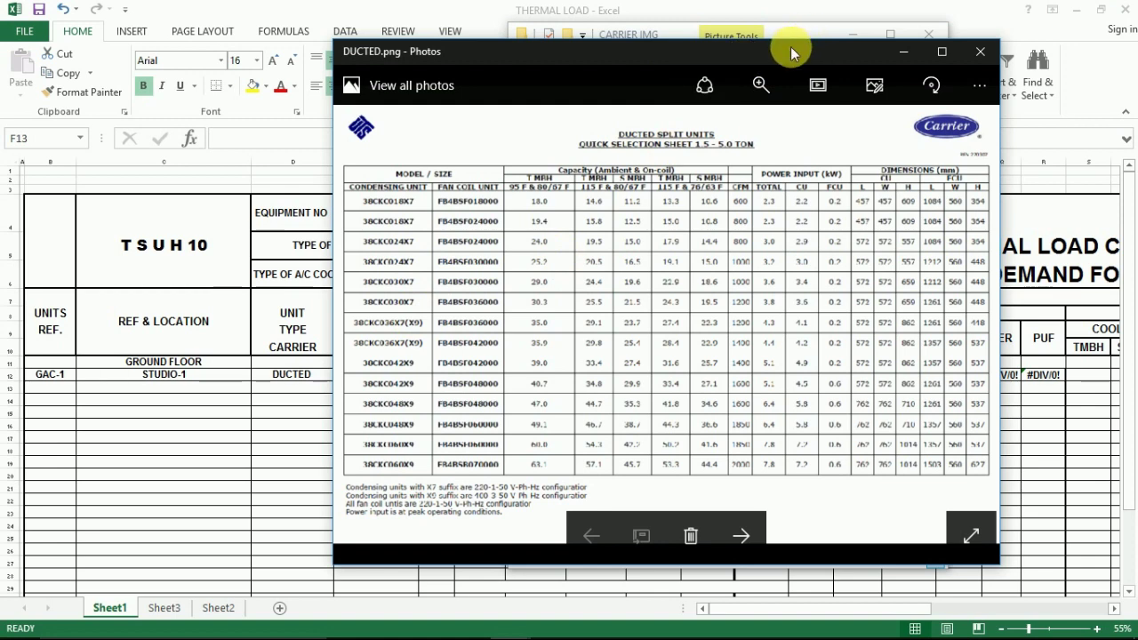
# Move the Carrier ducted chart aside to read the unit data, then close it.
pyautogui.moveTo(752, 56); pyautogui.dragTo(619, 418)
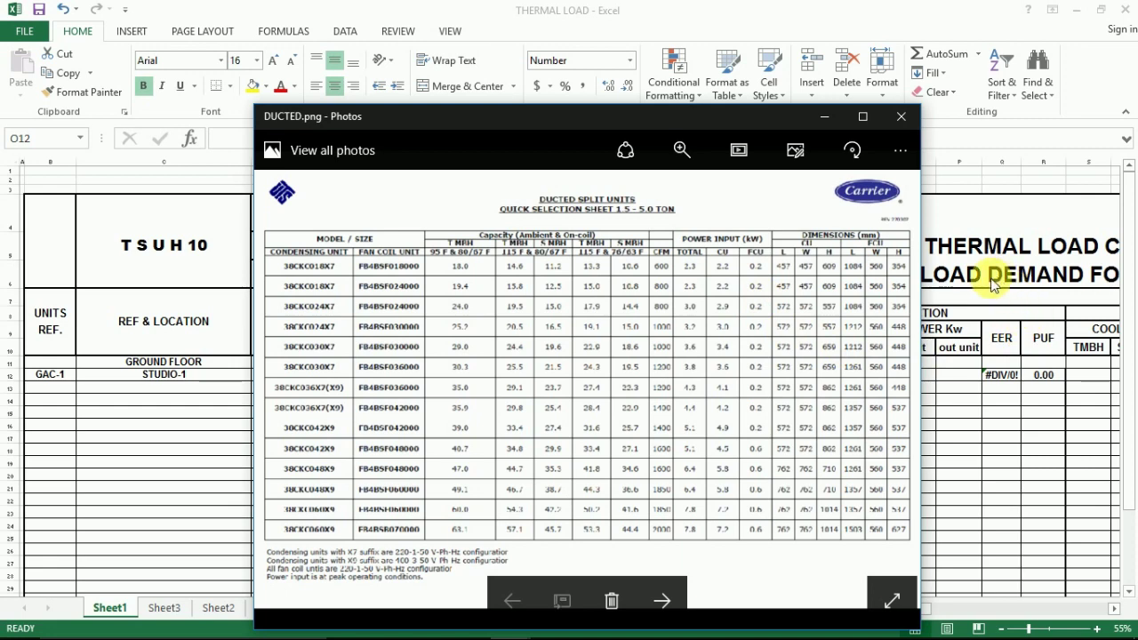
pyautogui.hotkey('alt', 'Tab')
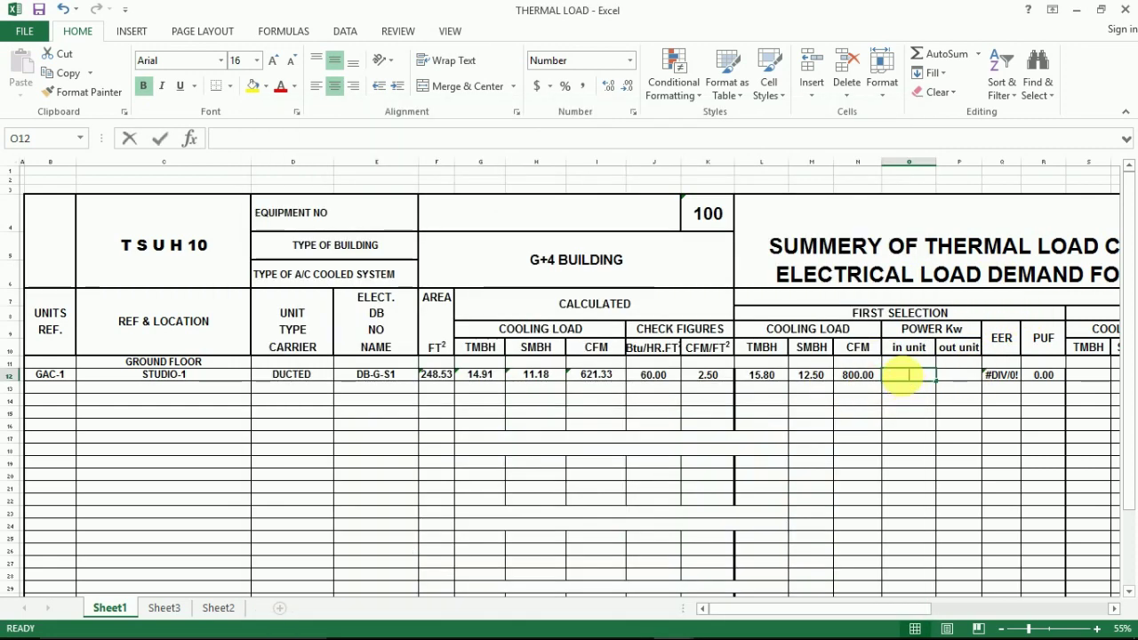
# Set GAC-1's in-unit power to 0.20 kW and out-unit power to 2.20 kW.
pyautogui.write('2.2')
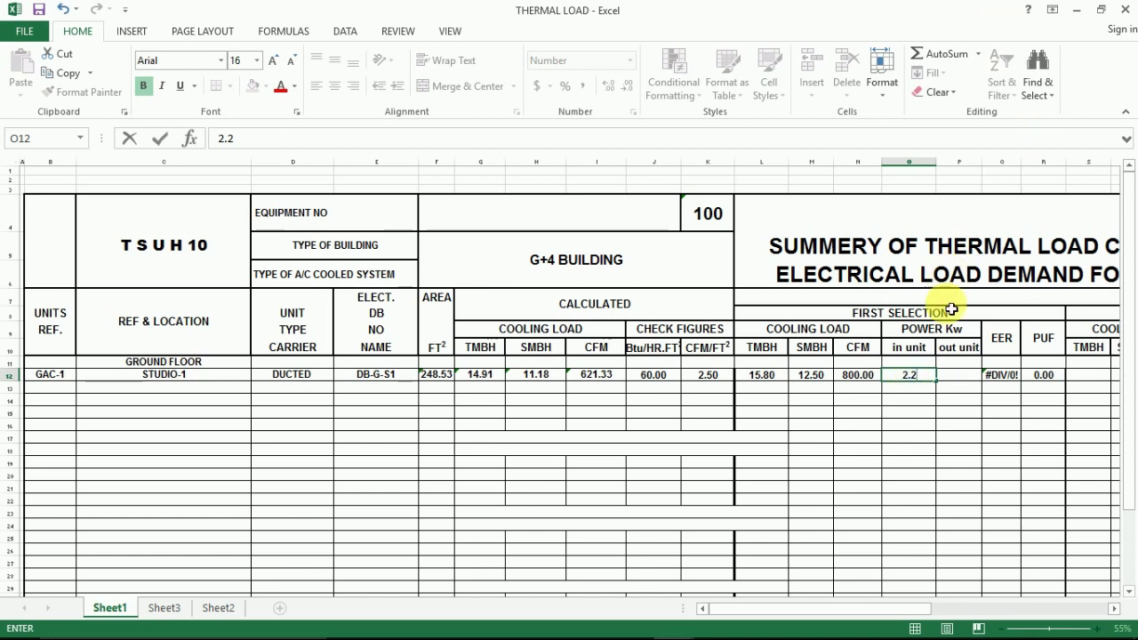
pyautogui.click(954, 379)
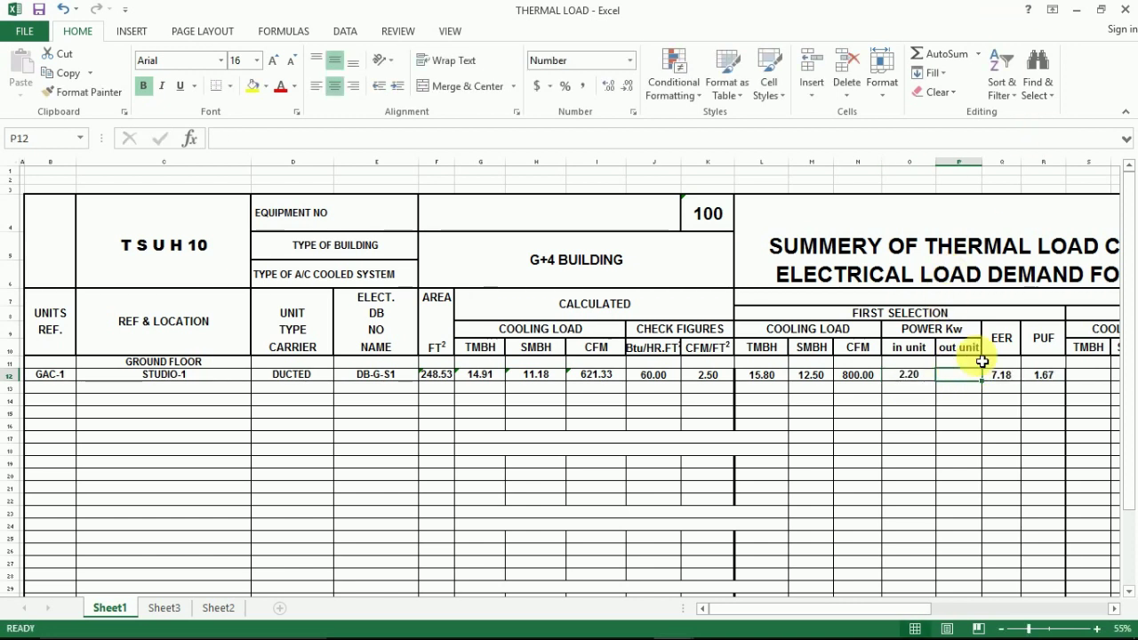
pyautogui.click(915, 379)
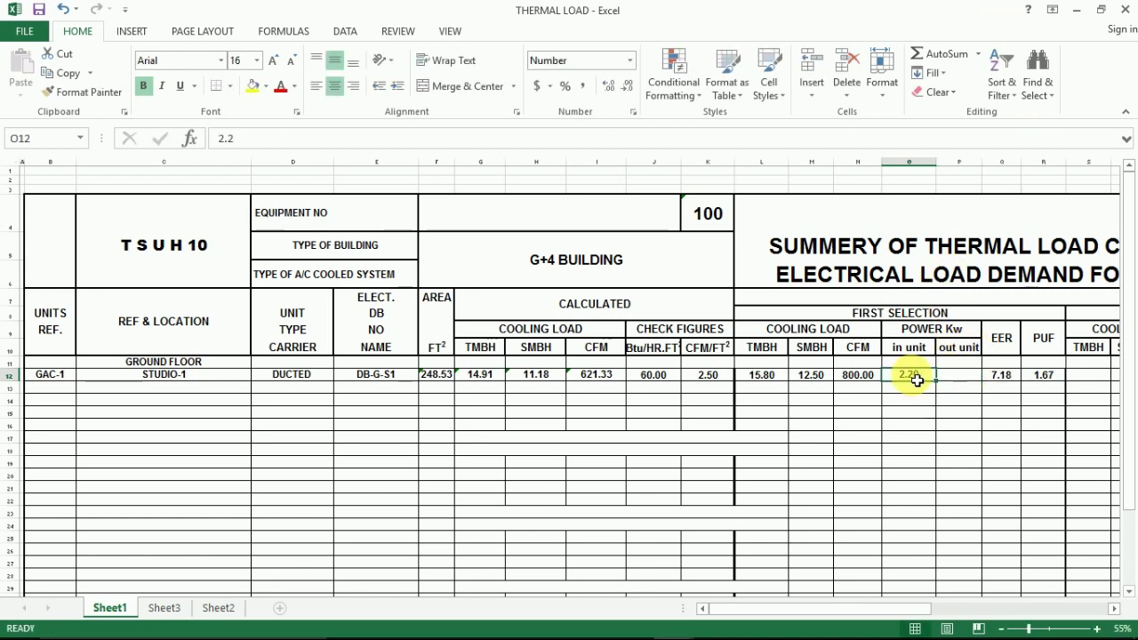
pyautogui.write('0.2')
pyautogui.click(963, 376)
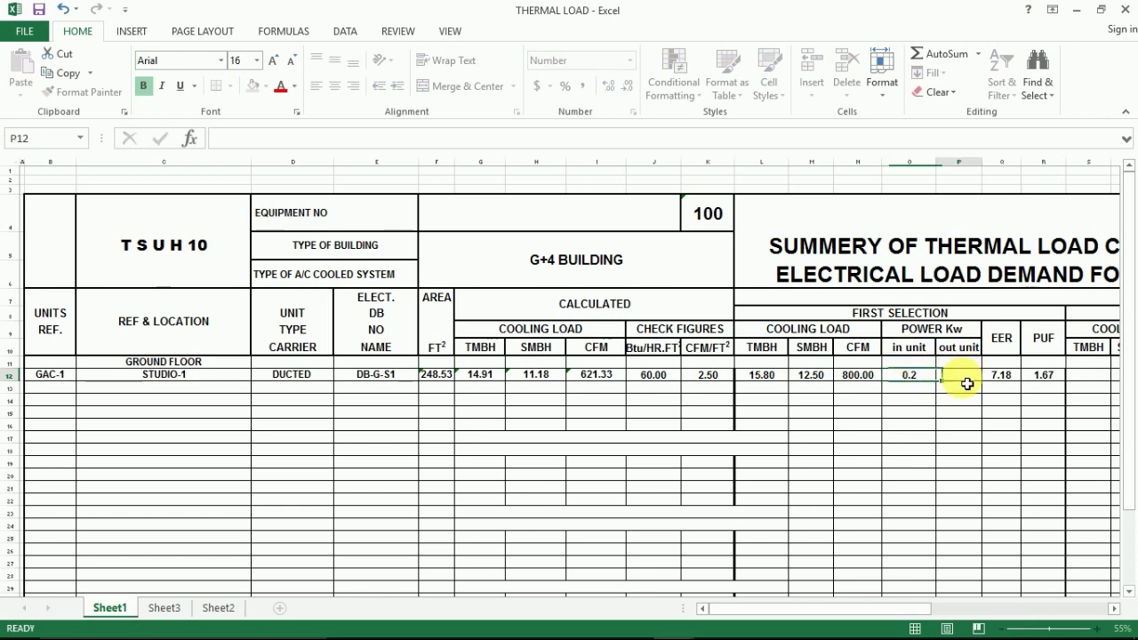
pyautogui.write('2.2')
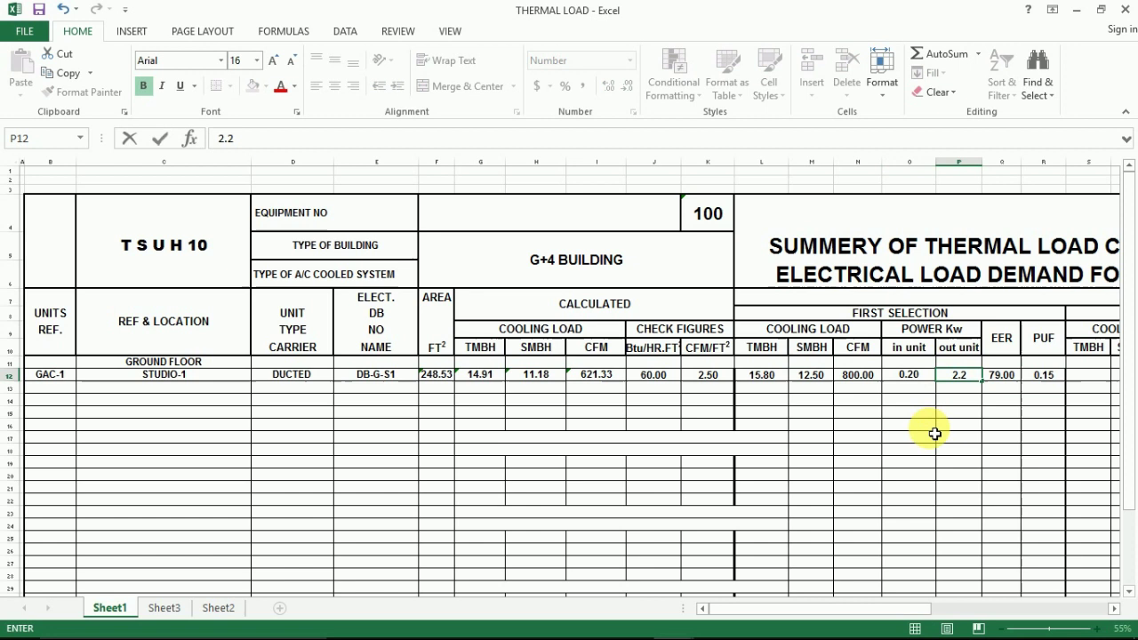
pyautogui.click(921, 451)
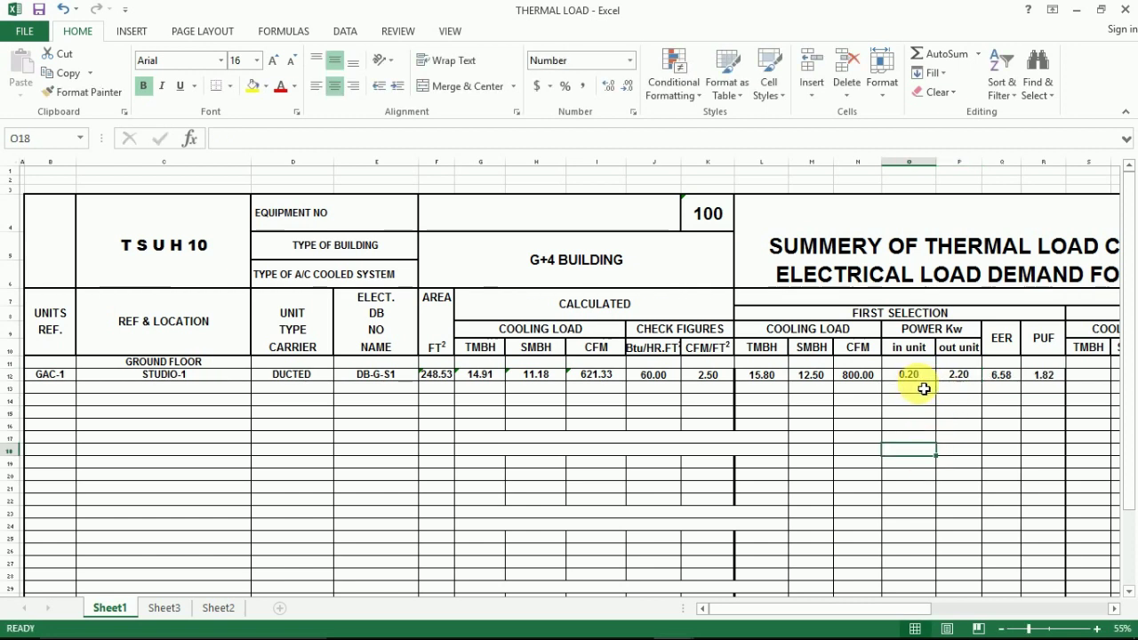
pyautogui.hscroll(5, 924, 394)
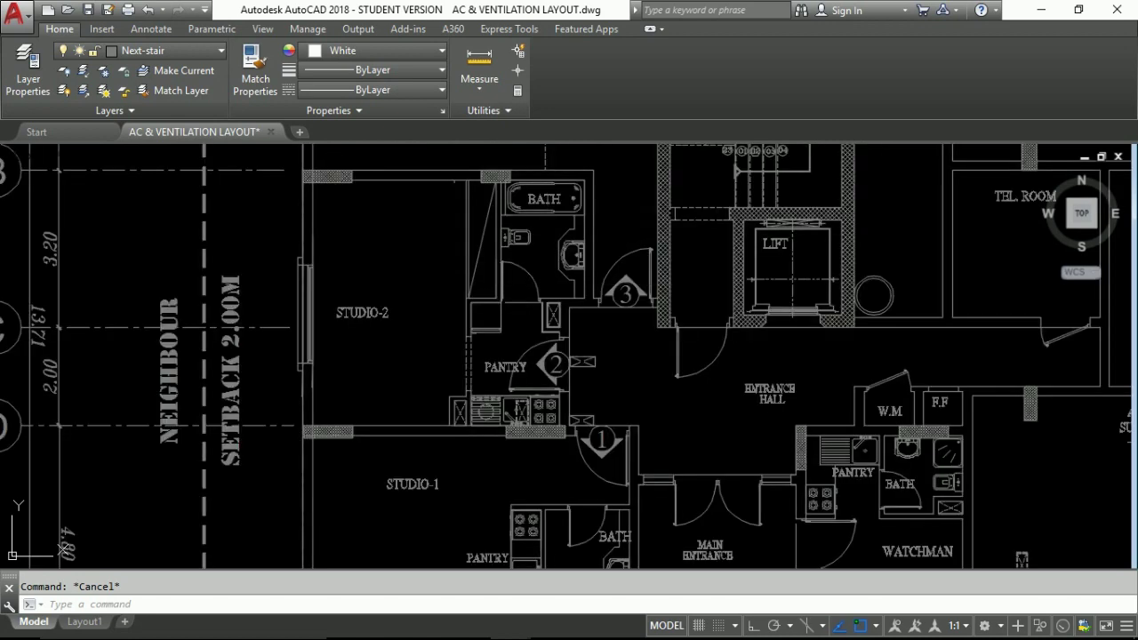
# Draw a rectangle snapped to the corners of the Studio-1 room.
pyautogui.moveTo(602, 356); pyautogui.dragTo(616, 287, button='middle')
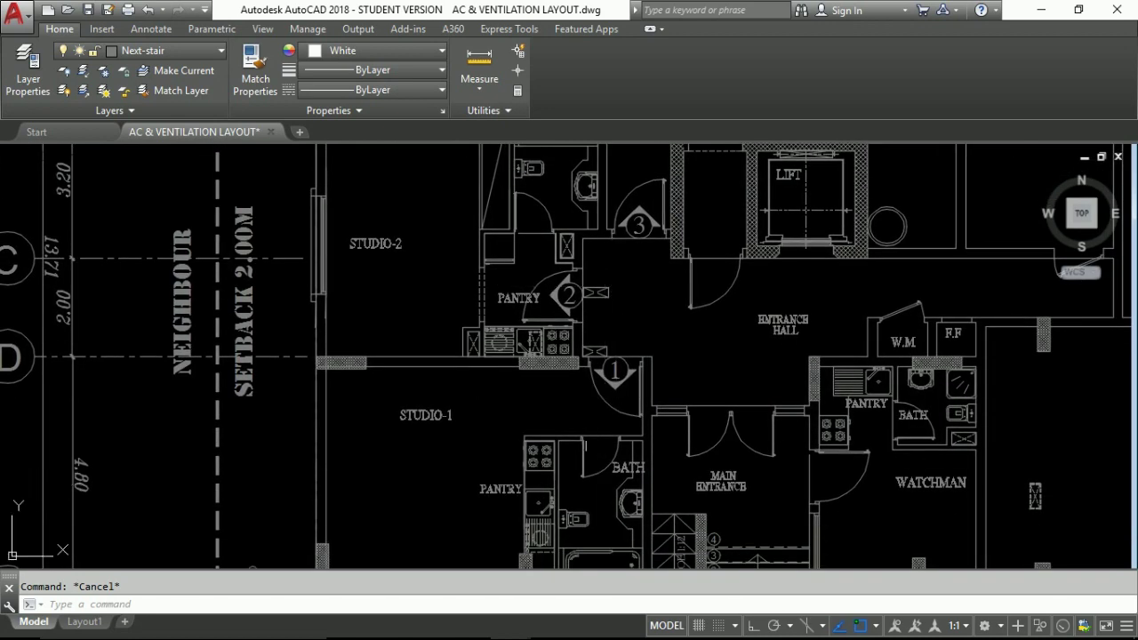
pyautogui.scroll(2, 563, 459)
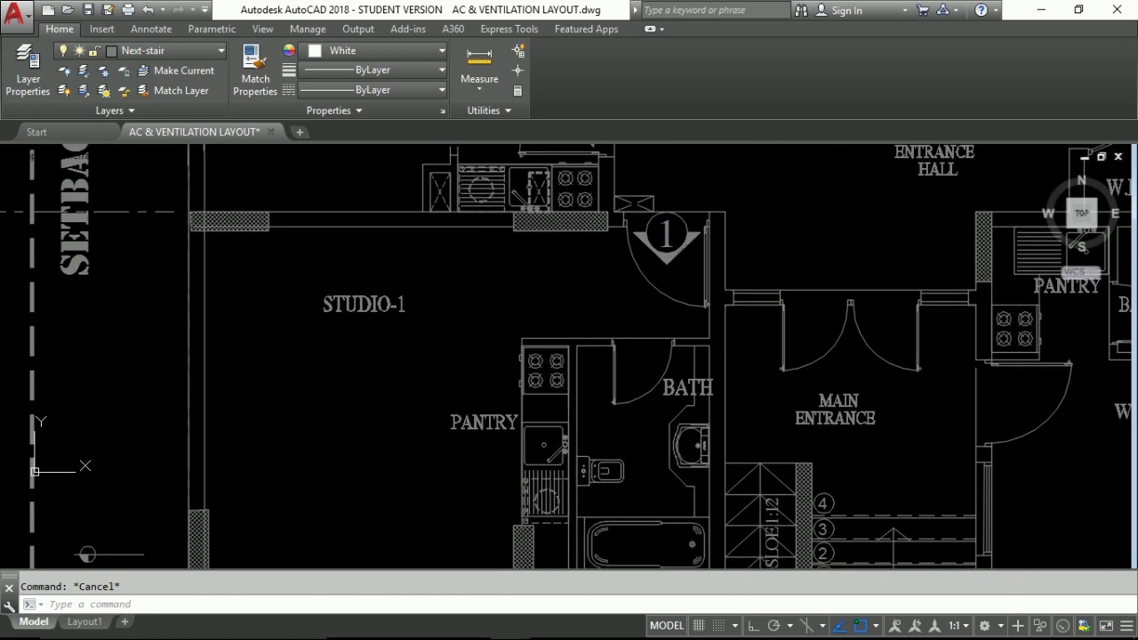
pyautogui.moveTo(524, 527); pyautogui.dragTo(584, 367, button='middle')
pyautogui.write('rec')
pyautogui.press('Return')
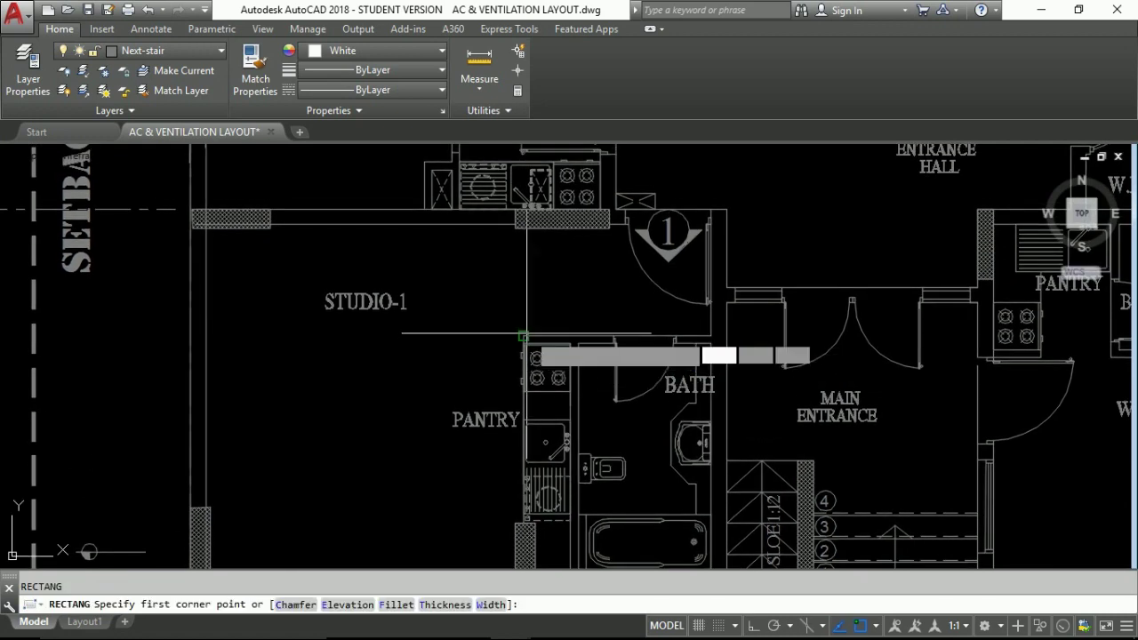
pyautogui.click(698, 274)
pyautogui.scroll(5, 699, 273)
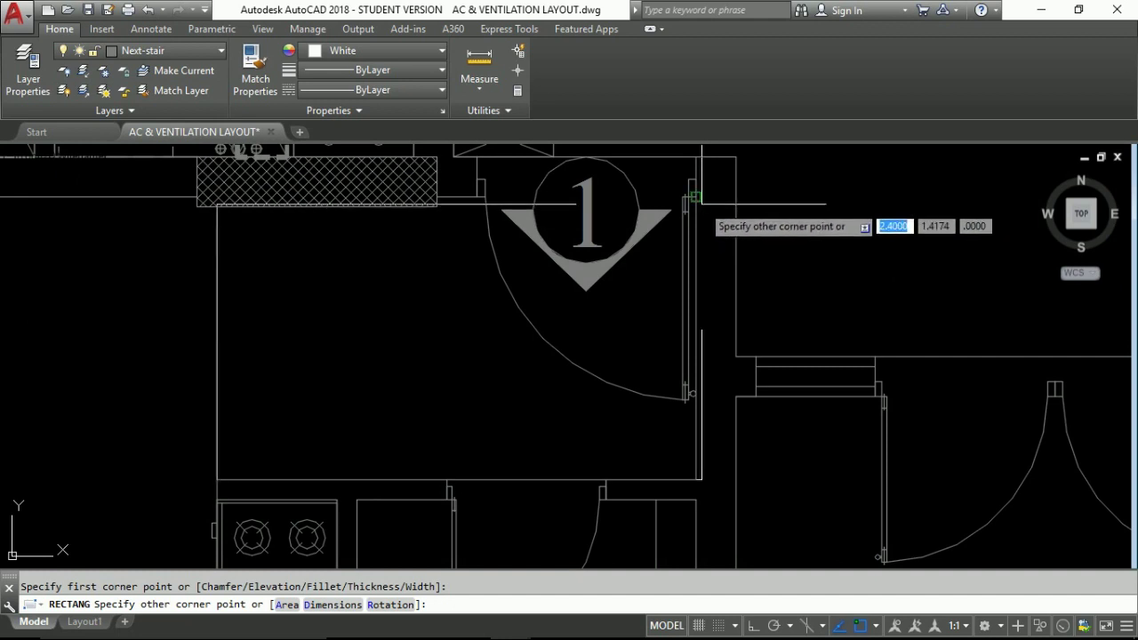
pyautogui.click(695, 197)
pyautogui.press('Escape')
# List the rectangle's properties and highlight its 3.4018 area value.
pyautogui.write('li')
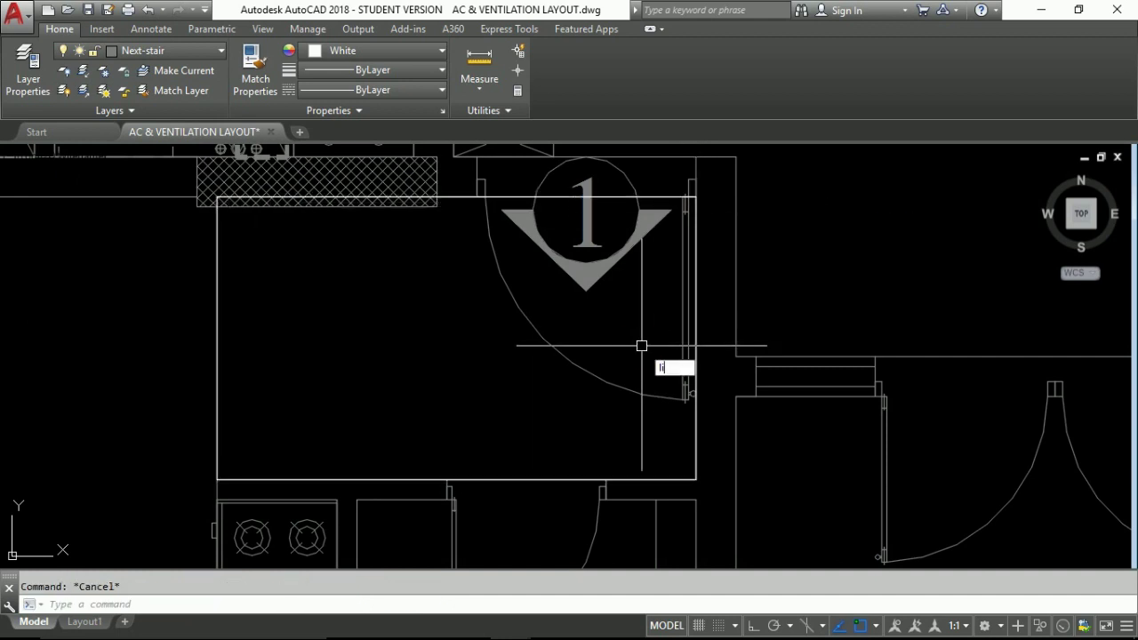
pyautogui.press('Return')
pyautogui.click(217, 329)
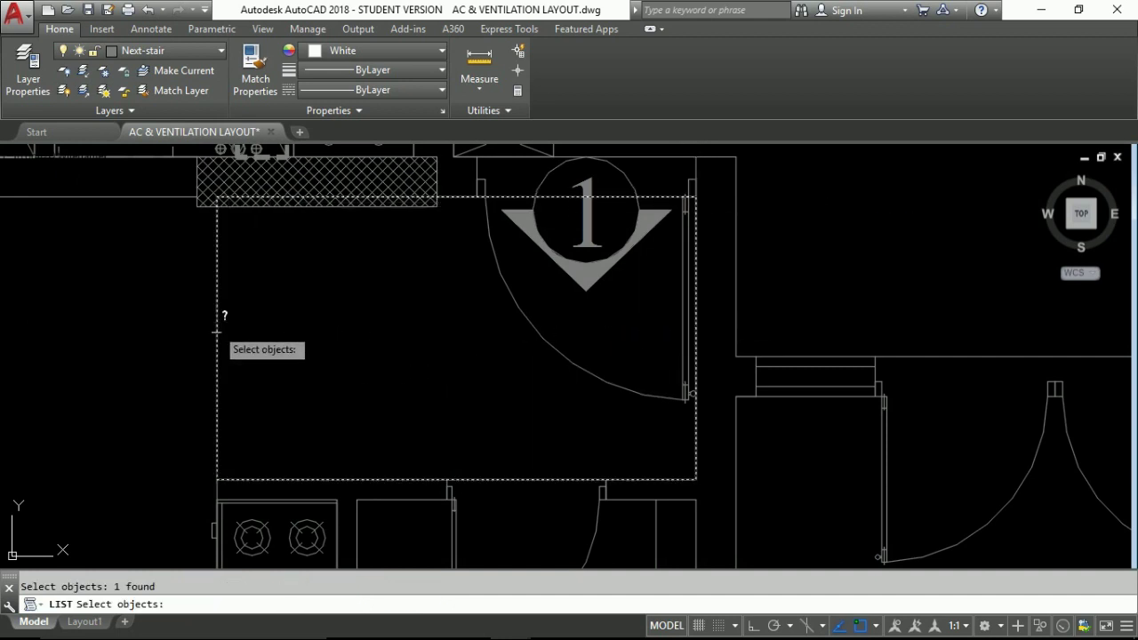
pyautogui.press('Return')
pyautogui.moveTo(456, 360); pyautogui.dragTo(505, 368)
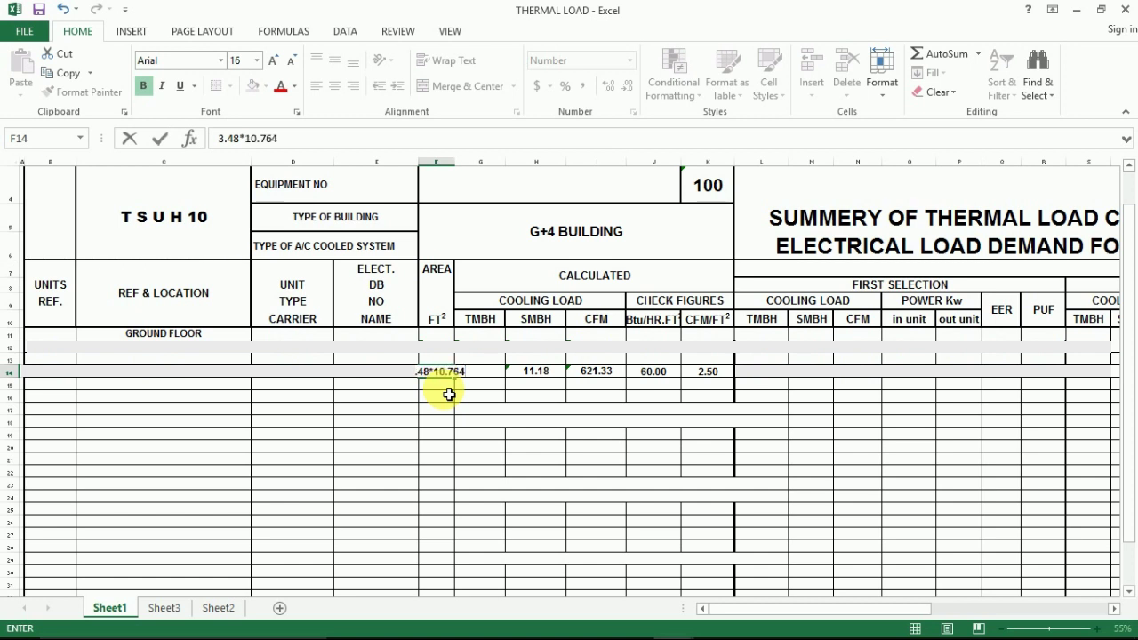
# Make row 14's area the formula =3.48*10.764 giving 37.46 ft², then check I14's CFM formula.
pyautogui.press('Return')
pyautogui.doubleClick(420, 392)
pyautogui.press('Home')
pyautogui.write('=')
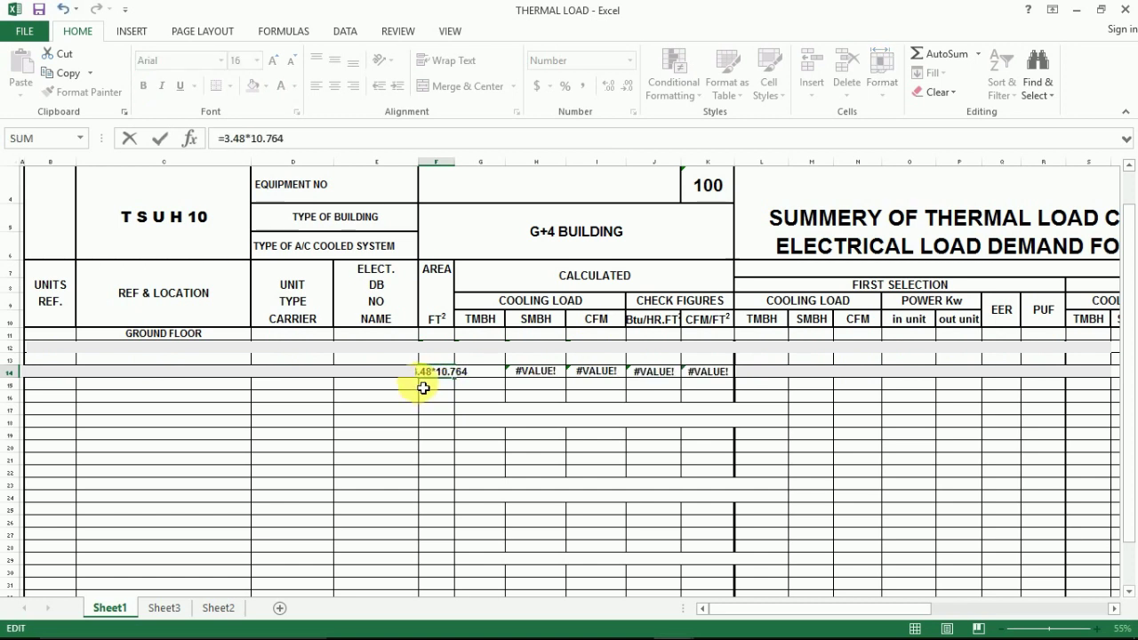
pyautogui.press('Return')
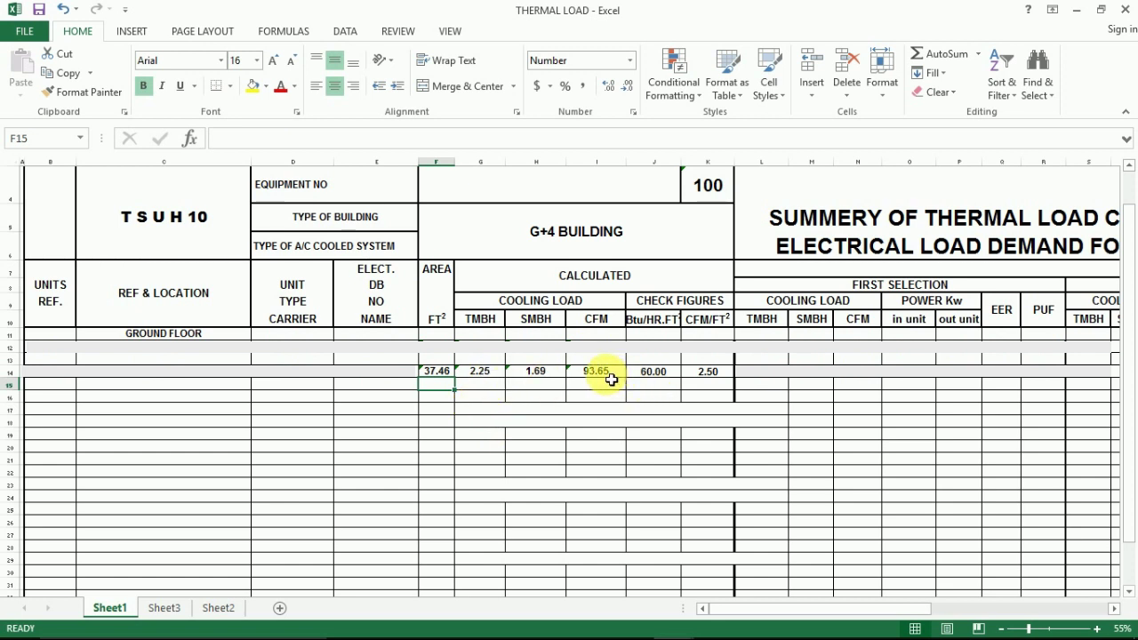
pyautogui.click(610, 375)
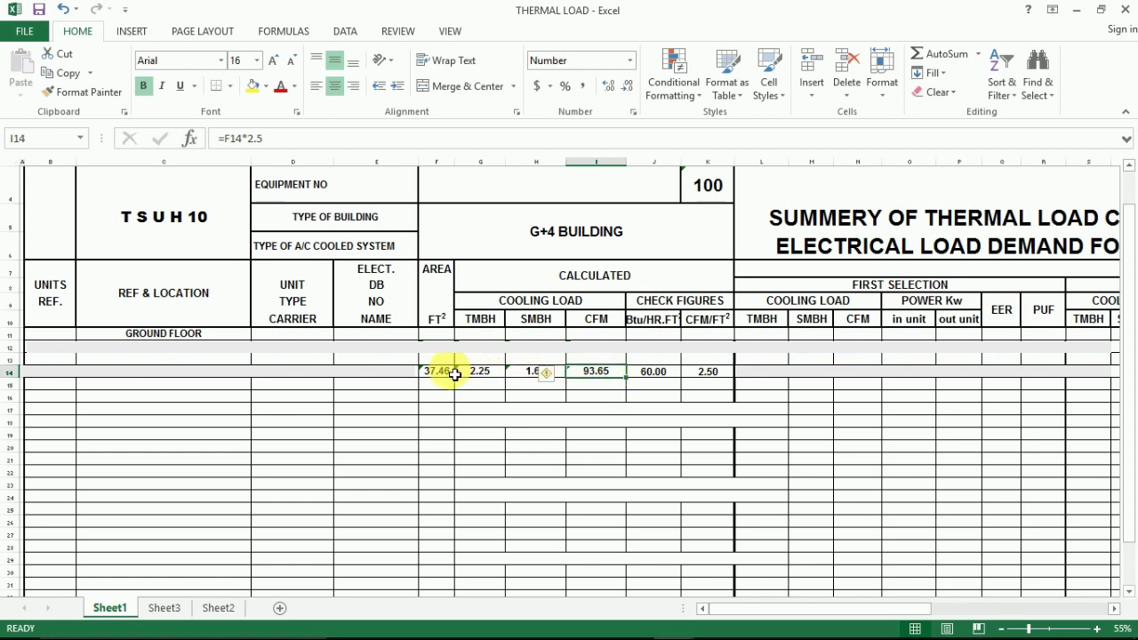
pyautogui.click(18, 373)
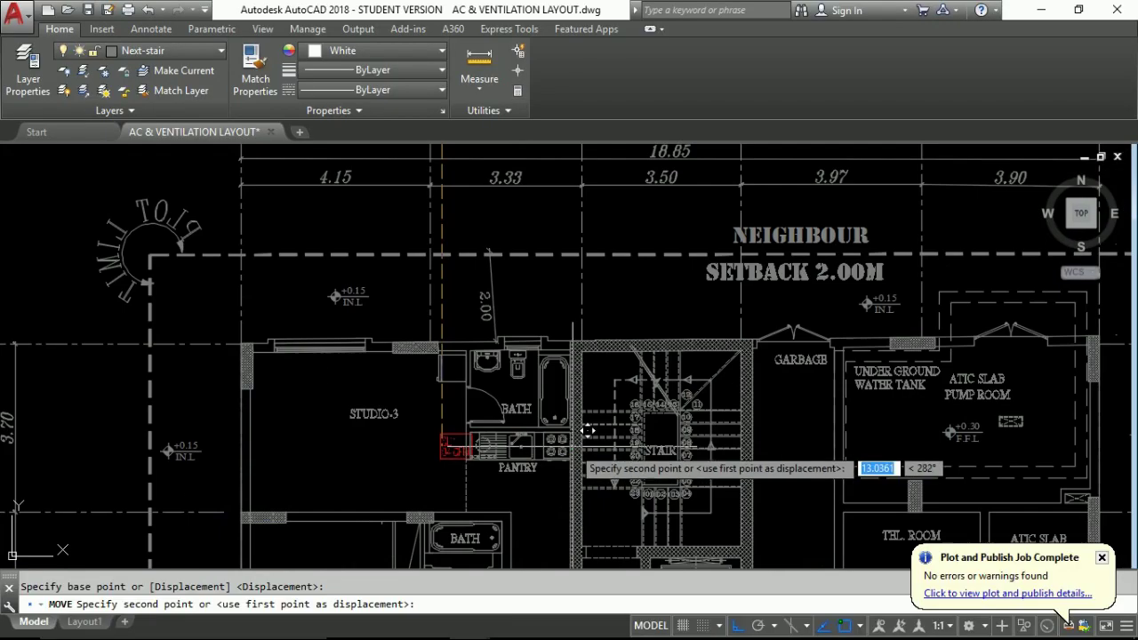
# Zoom and pan the drawing around the L diffuser near the Studio-1 supply duct.
pyautogui.scroll(3, 407, 455)
pyautogui.scroll(2, 400, 445)
pyautogui.moveTo(397, 442); pyautogui.dragTo(404, 364, button='middle')
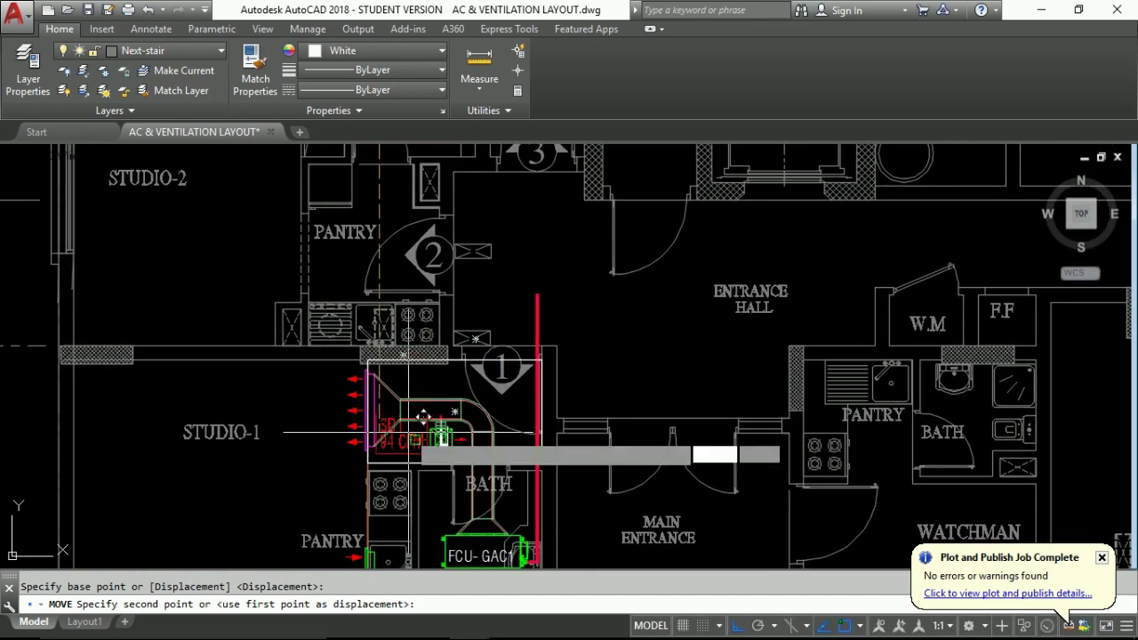
pyautogui.scroll(5, 400, 427)
pyautogui.scroll(3, 414, 431)
pyautogui.moveTo(419, 432)
pyautogui.mouseDown(button='middle')
pyautogui.moveTo(465, 373)
pyautogui.moveTo(439, 411)
pyautogui.mouseUp(button='middle')
pyautogui.scroll(-1, 432, 356)
pyautogui.scroll(-2, 439, 394)
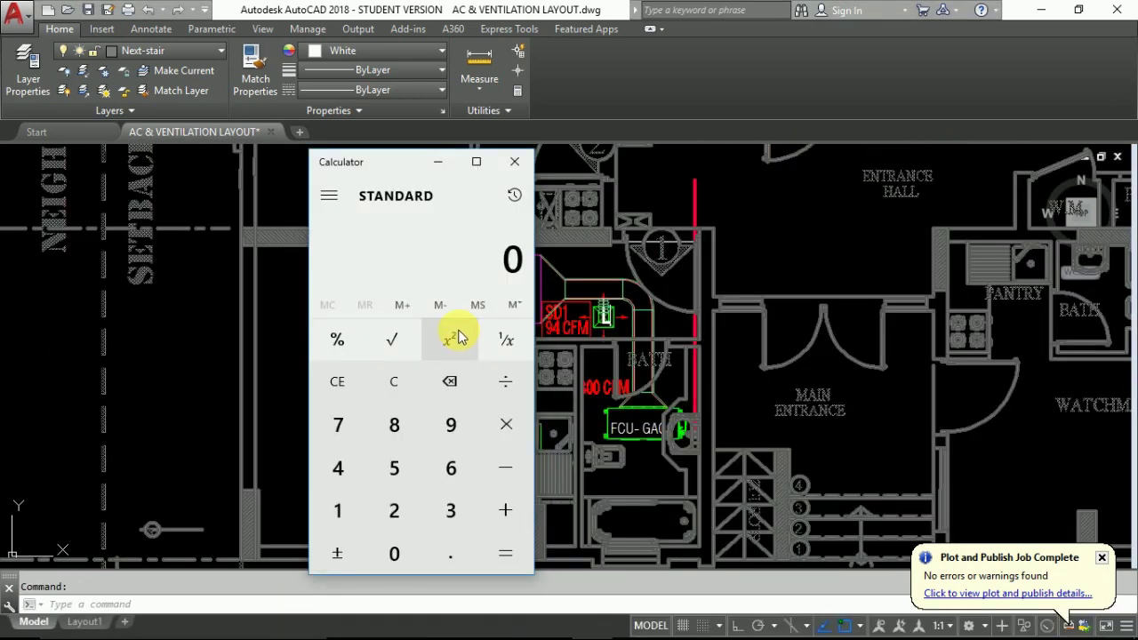
# Work out 800 − 94 = 706 in Calculator and place the 800 CFM label beside the FCU.
pyautogui.write('00')
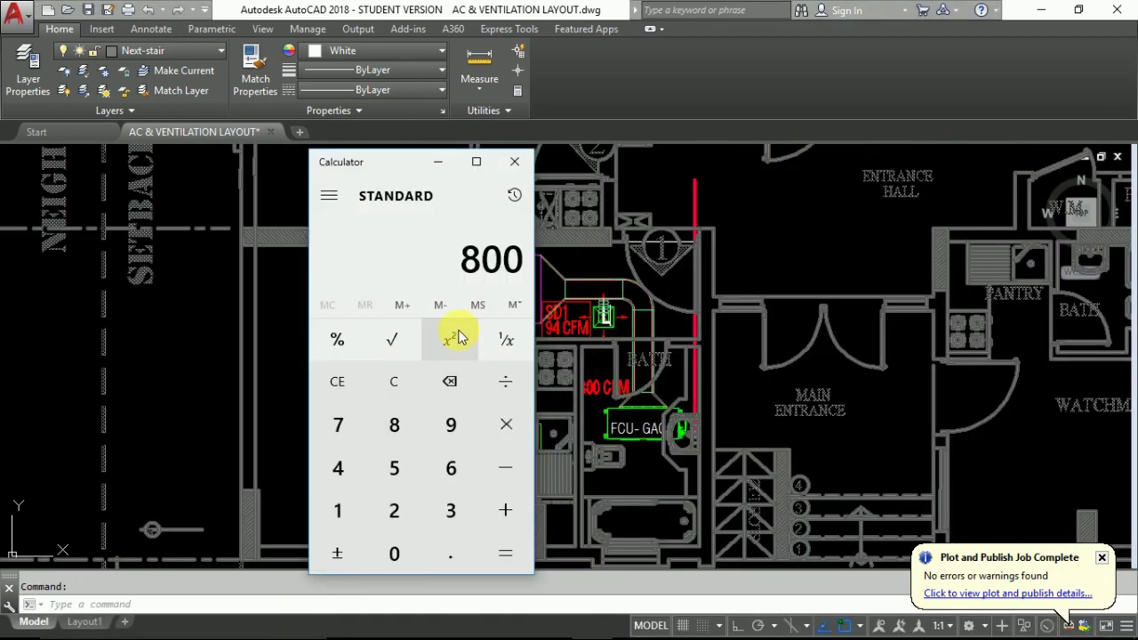
pyautogui.write('94')
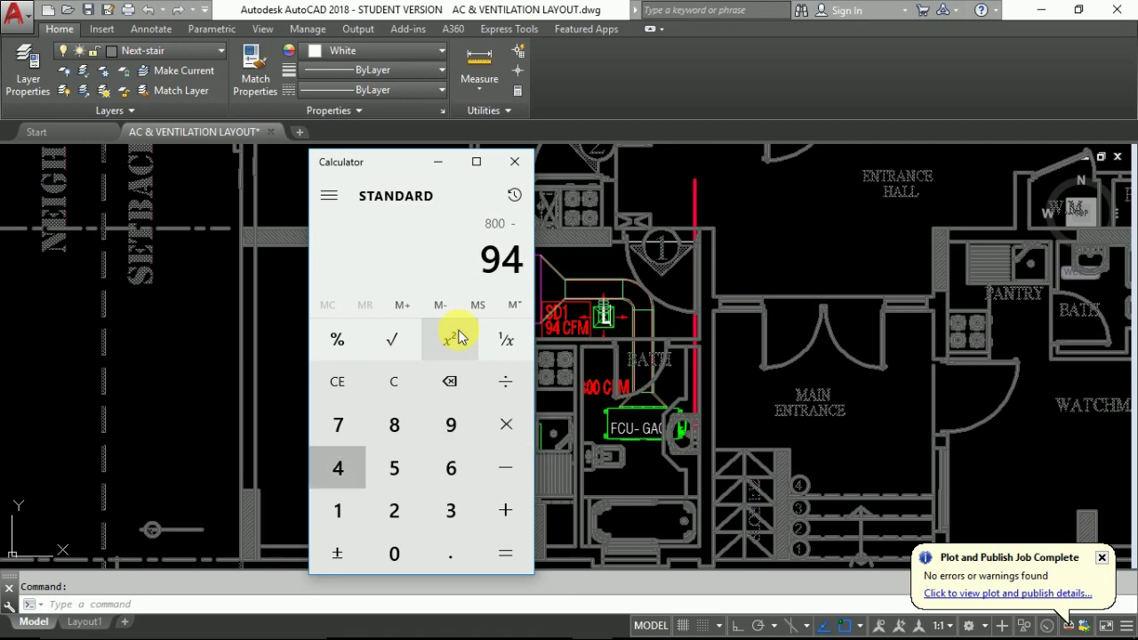
pyautogui.press('Return')
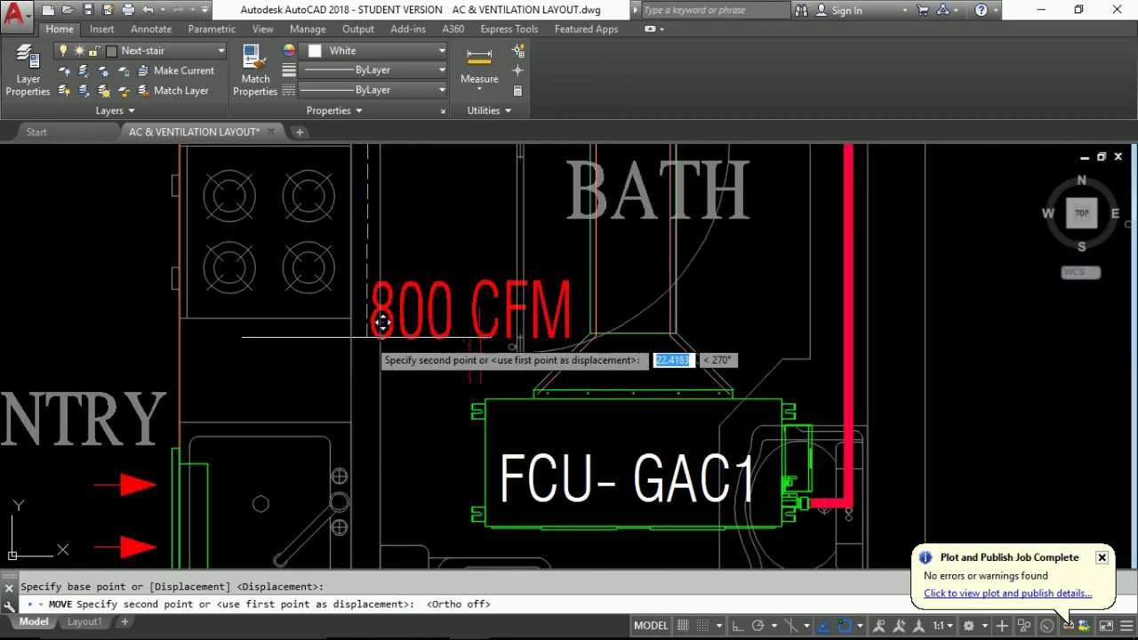
pyautogui.click(373, 320)
# Drop the SG4/RG4 706 CFM label into Studio-1.
pyautogui.scroll(-5, 525, 452)
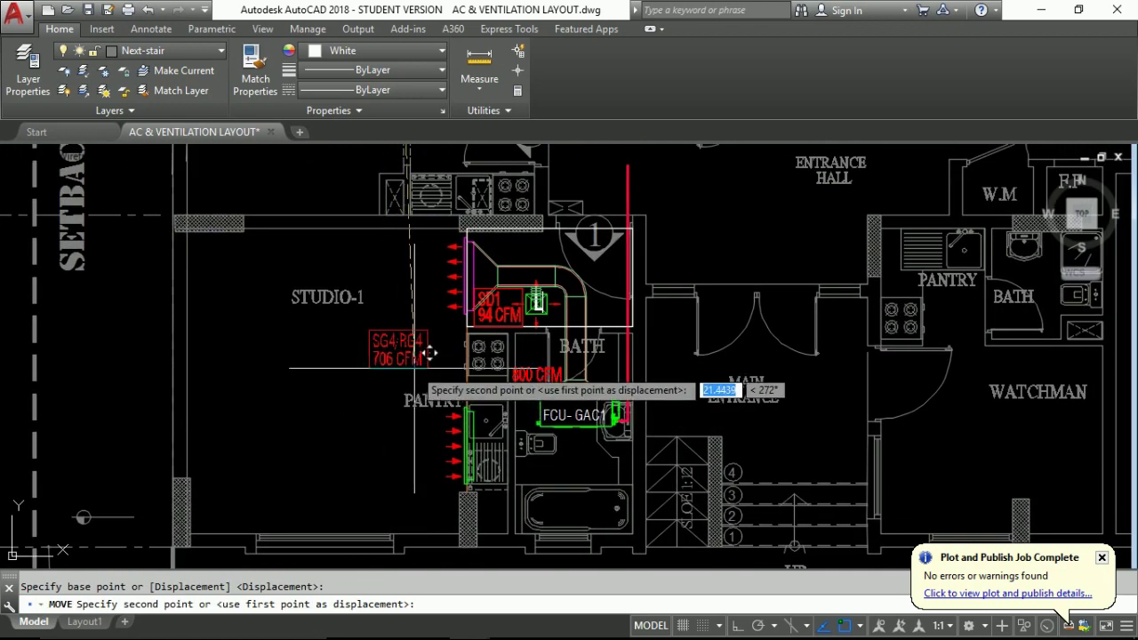
pyautogui.scroll(2, 430, 302)
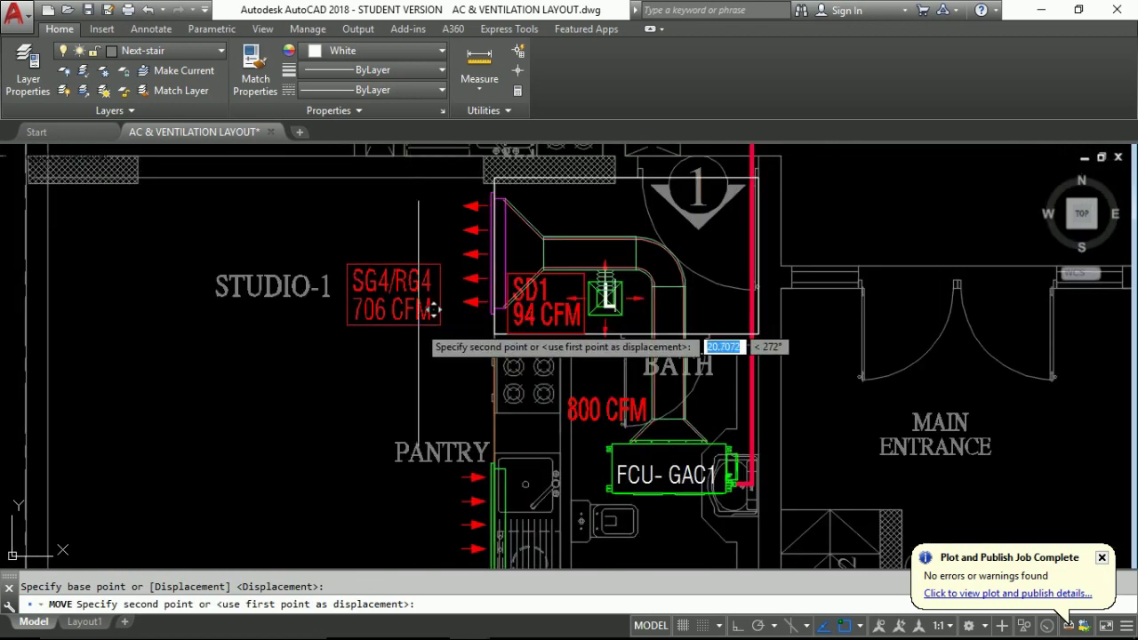
pyautogui.click(418, 373)
pyautogui.scroll(-2, 587, 533)
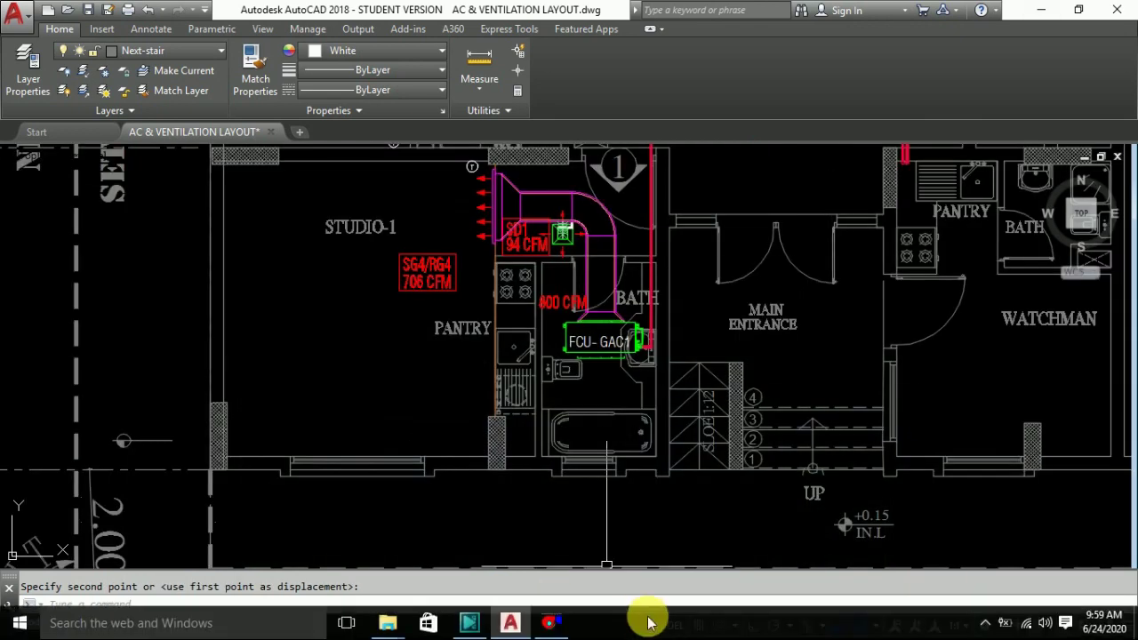
# In DuctSizer, enter 800 cfm flow, 0.06 head loss and an 18 in width, giving 18 × 9 in.
pyautogui.click(551, 622)
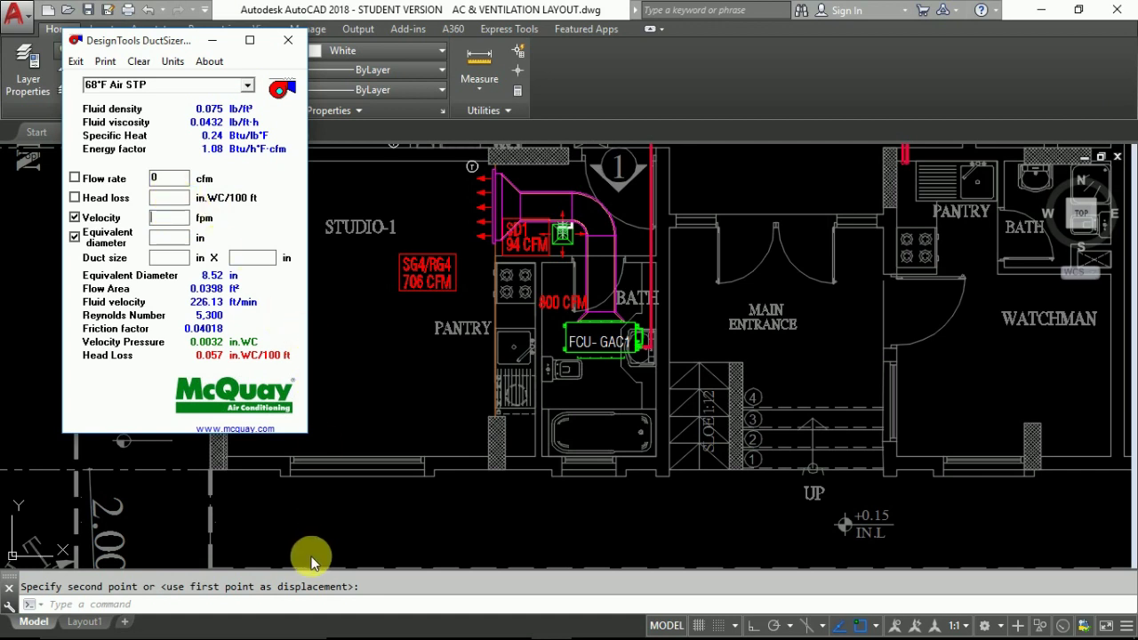
pyautogui.click(71, 186)
pyautogui.write('800')
pyautogui.click(167, 207)
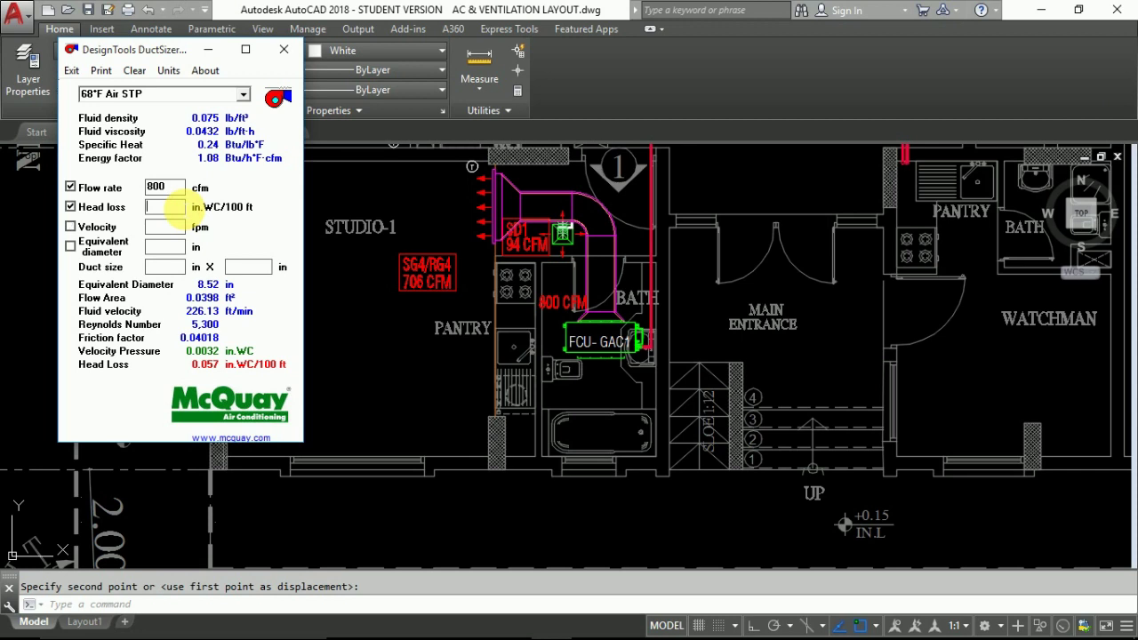
pyautogui.write('0.06')
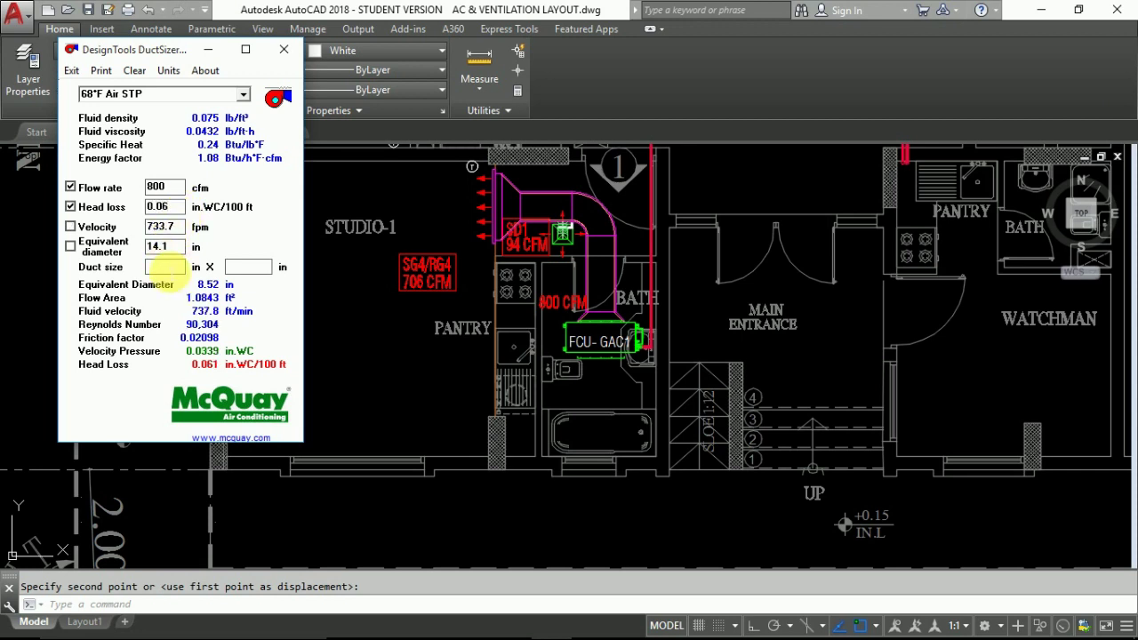
pyautogui.click(166, 266)
pyautogui.write('1')
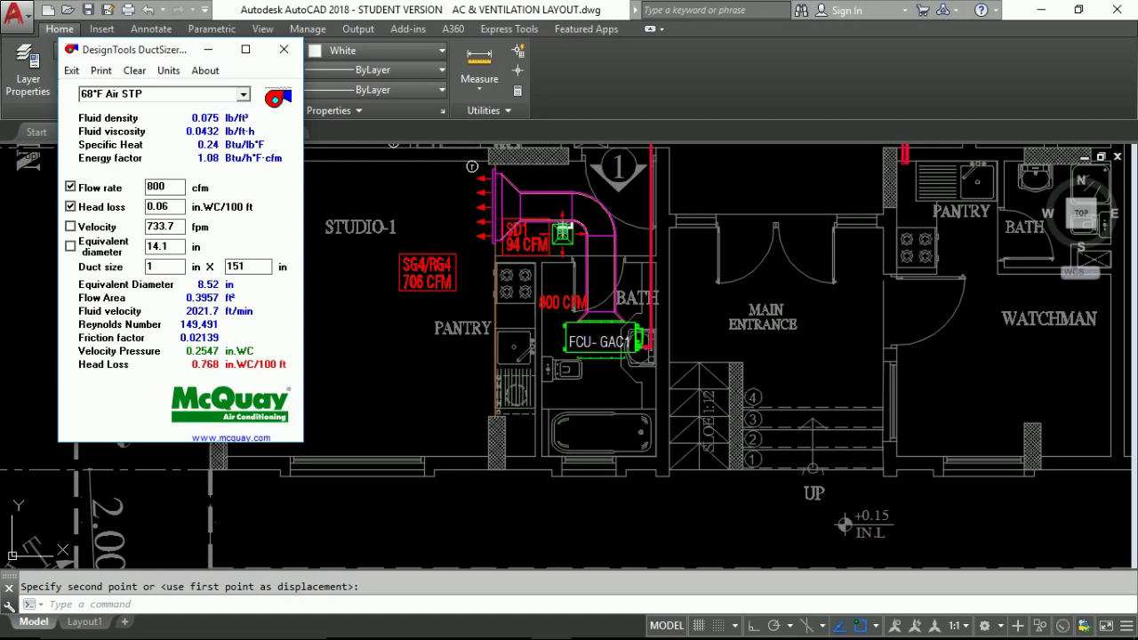
pyautogui.write('8')
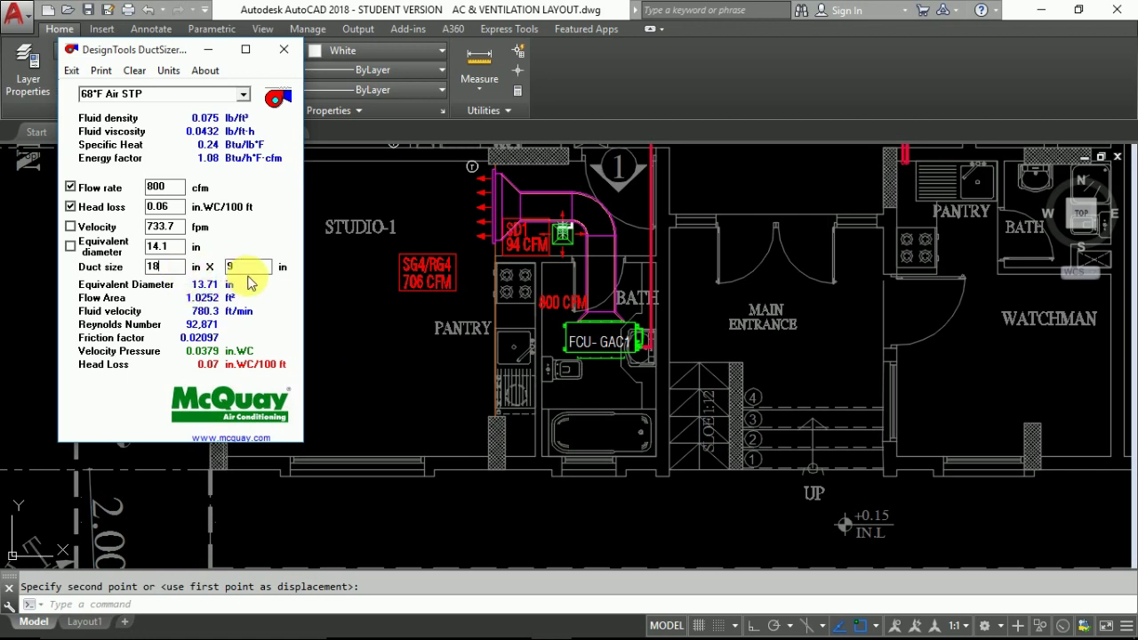
pyautogui.click(354, 408)
pyautogui.scroll(3, 664, 230)
pyautogui.scroll(2, 575, 420)
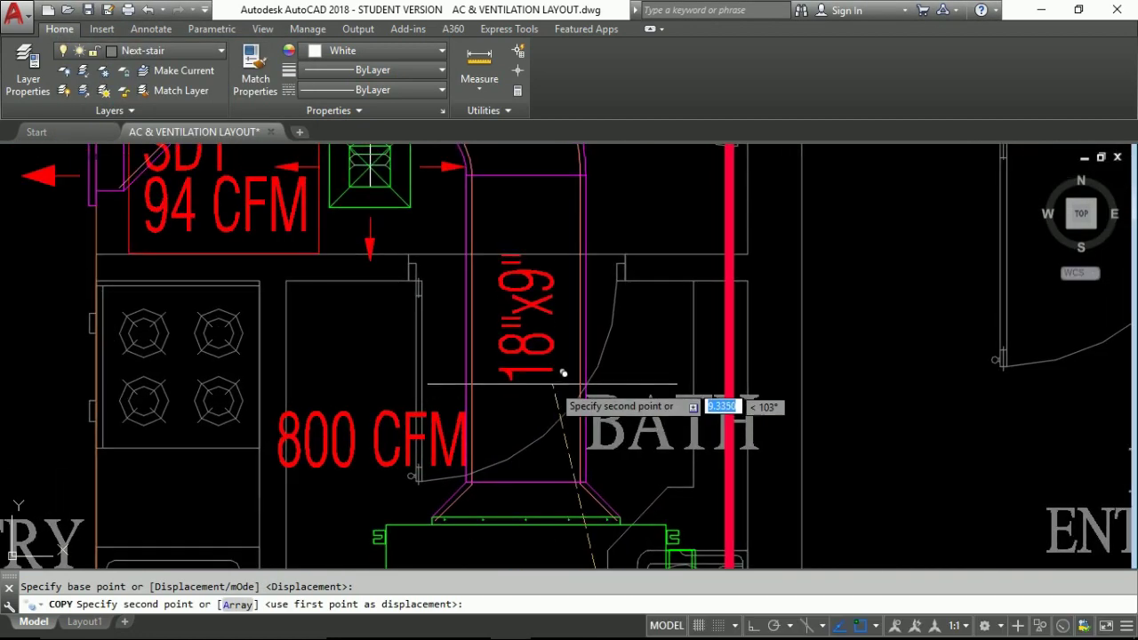
# Place the copied 18"x9" label on the supply duct and clear the DuctSizer values.
pyautogui.click(561, 373)
pyautogui.press('Escape')
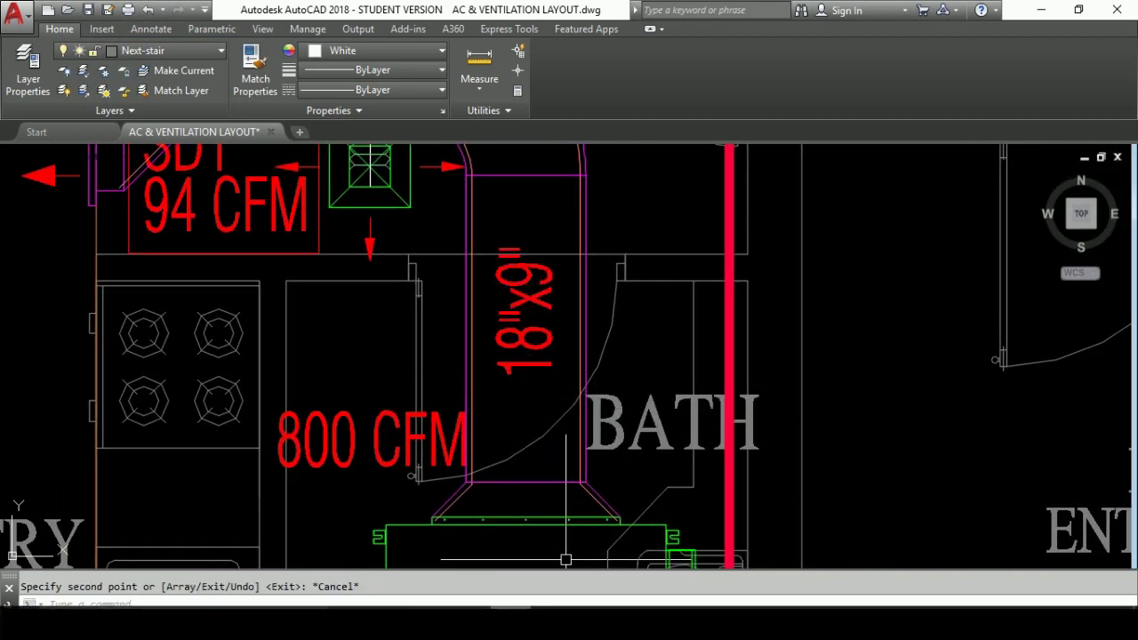
pyautogui.click(552, 608)
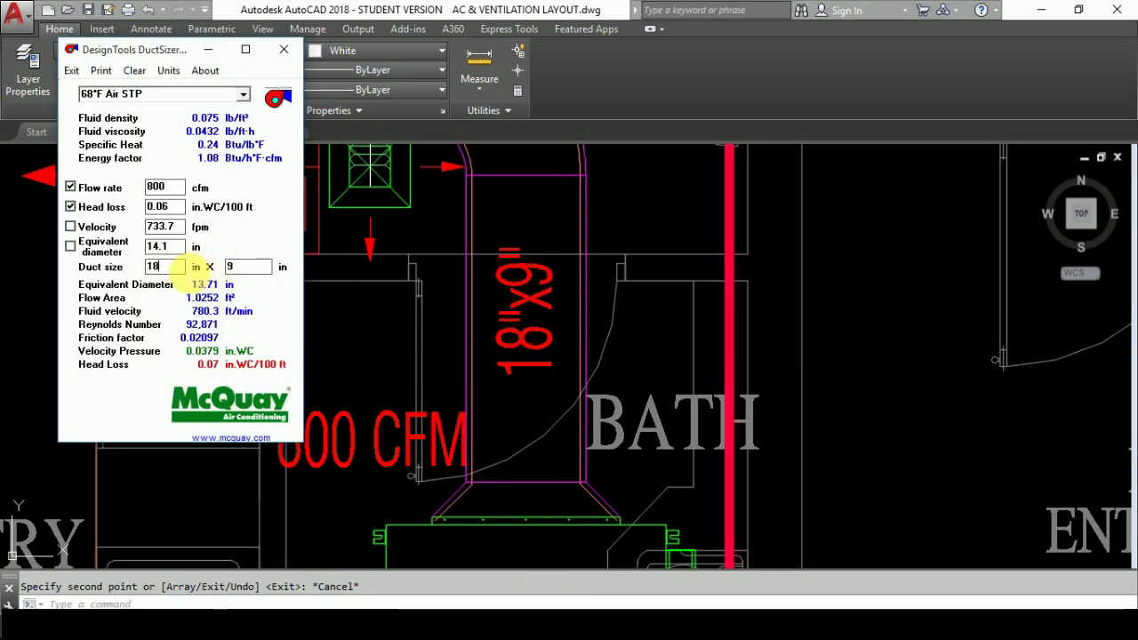
pyautogui.click(173, 247)
pyautogui.click(178, 228)
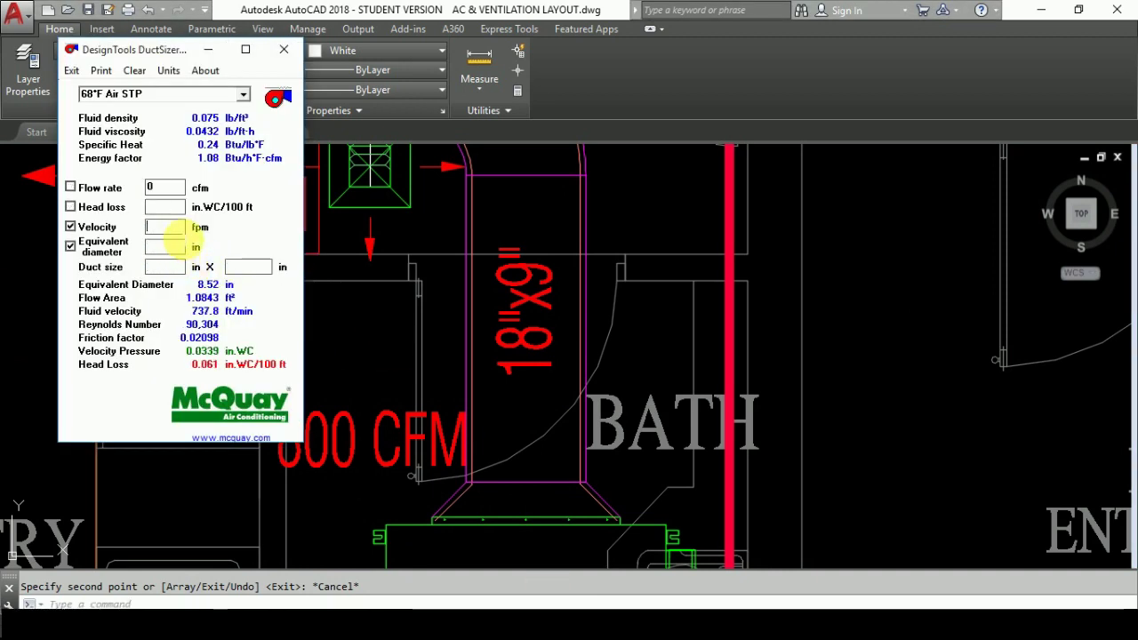
# Zoom to the SD1 diffuser and enter 94 cfm at 0.06 head loss, giving about 6.4 in diameter.
pyautogui.click(463, 254)
pyautogui.scroll(2, 533, 338)
pyautogui.moveTo(580, 330); pyautogui.dragTo(603, 357, button='middle')
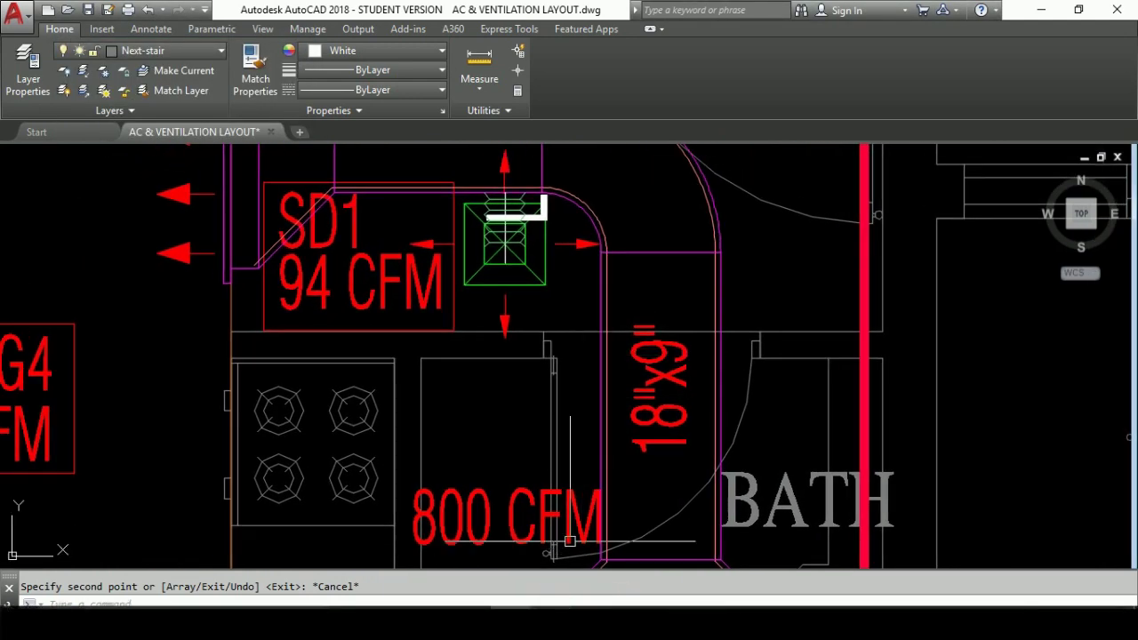
pyautogui.click(536, 627)
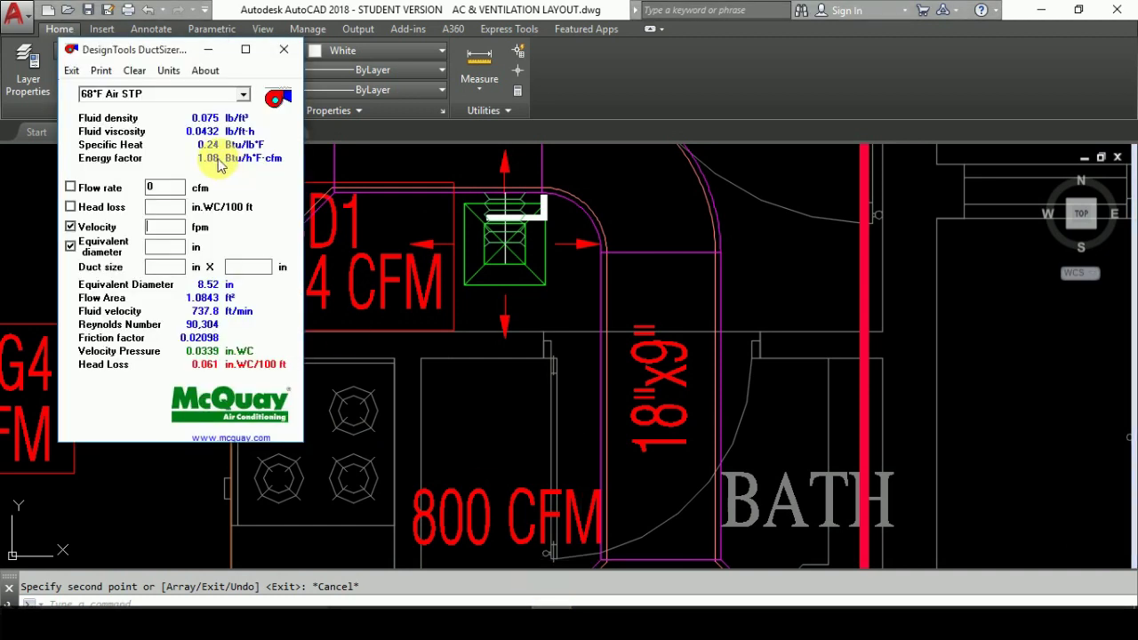
pyautogui.write('94')
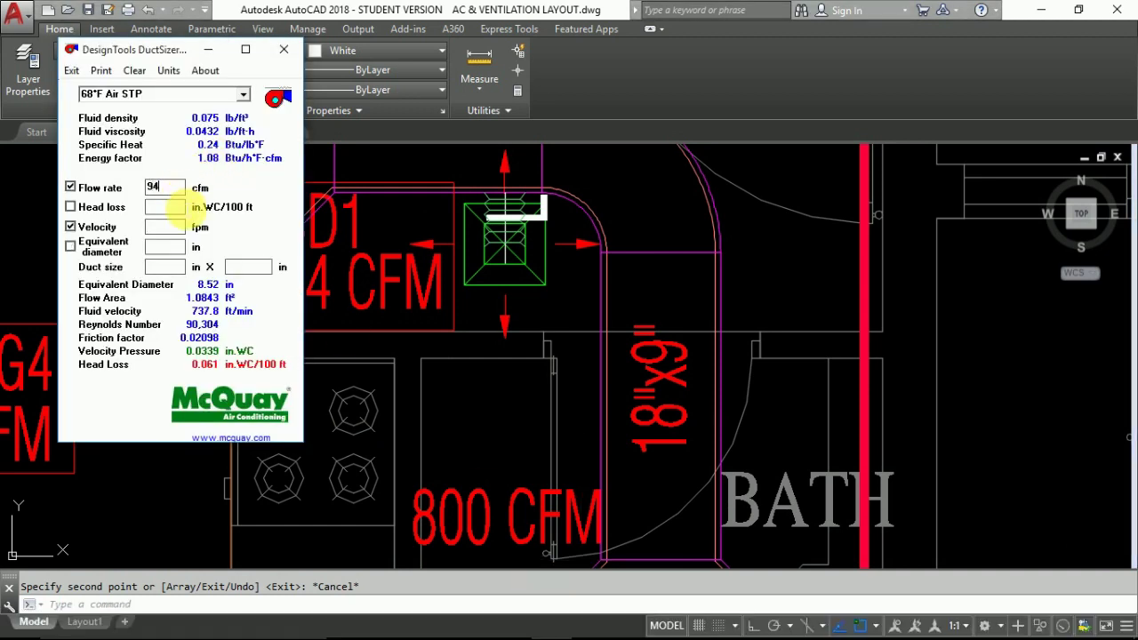
pyautogui.write('0')
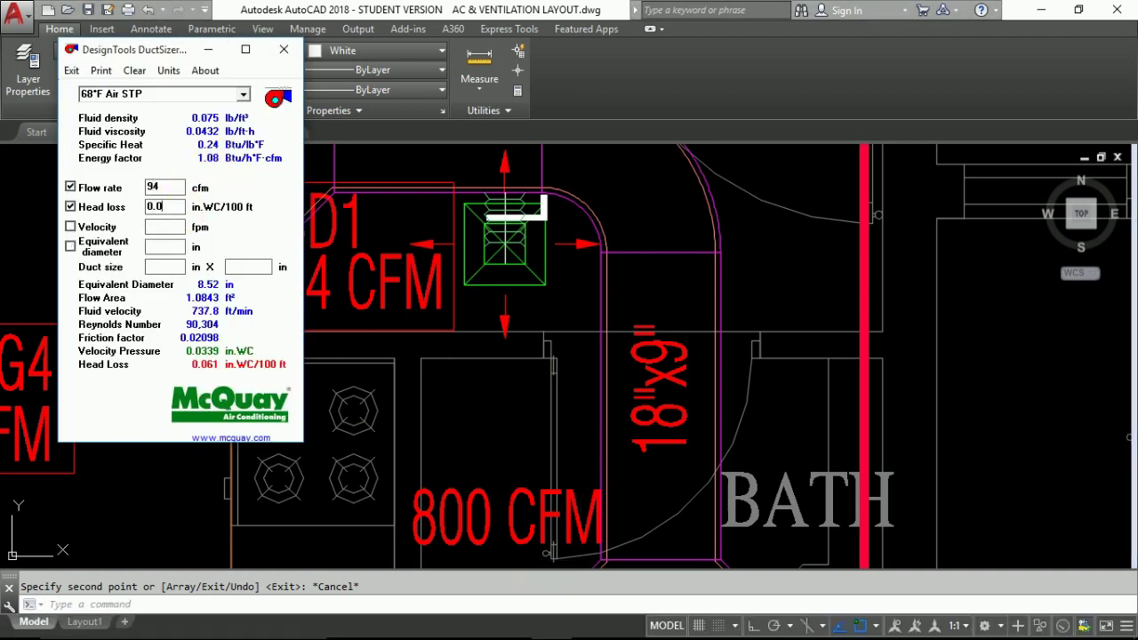
pyautogui.write('6')
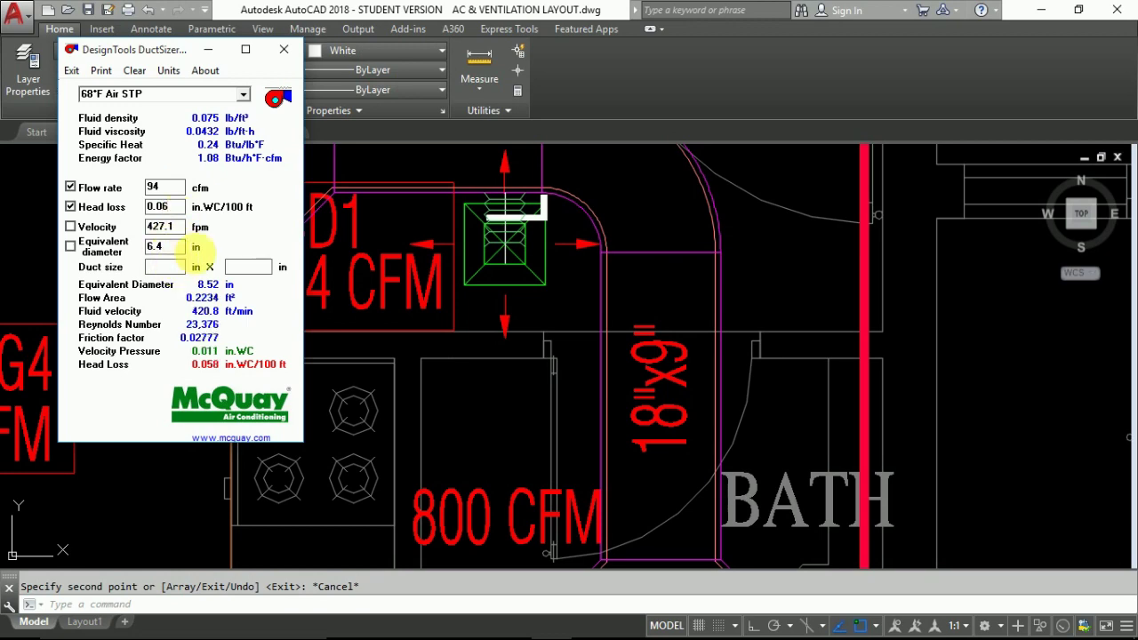
# Start a copy of an object near SD1, cancel it, and pan the plan up slightly.
pyautogui.click(368, 223)
pyautogui.scroll(-2, 544, 178)
pyautogui.press('Return')
pyautogui.click(544, 189)
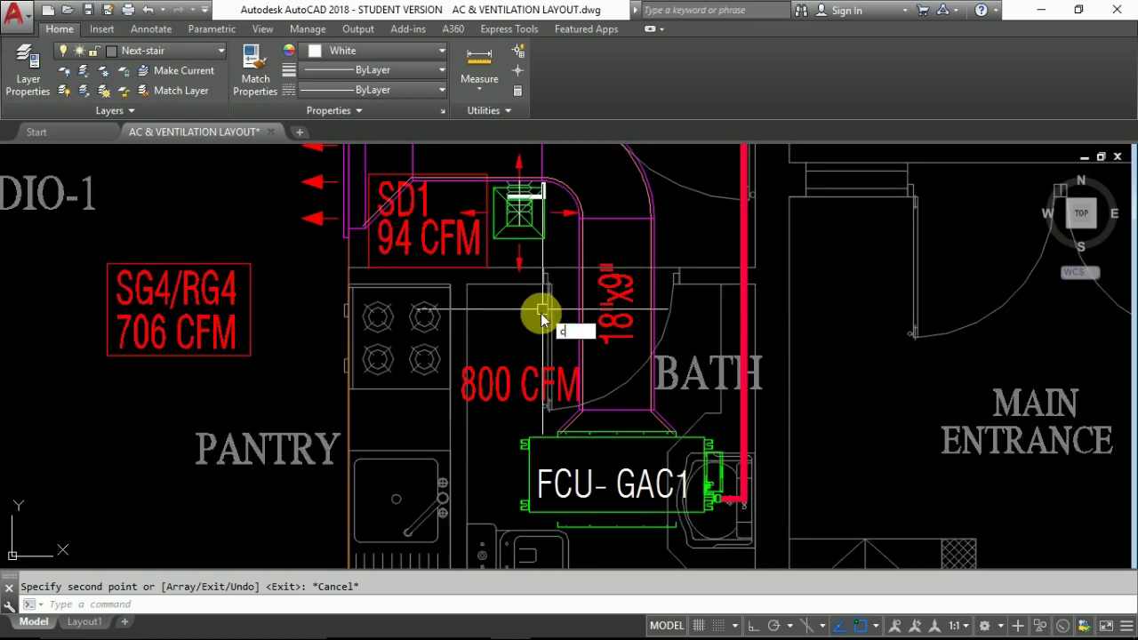
pyautogui.scroll(-2, 551, 347)
pyautogui.scroll(3, 444, 343)
pyautogui.scroll(1, 441, 340)
pyautogui.scroll(2, 440, 340)
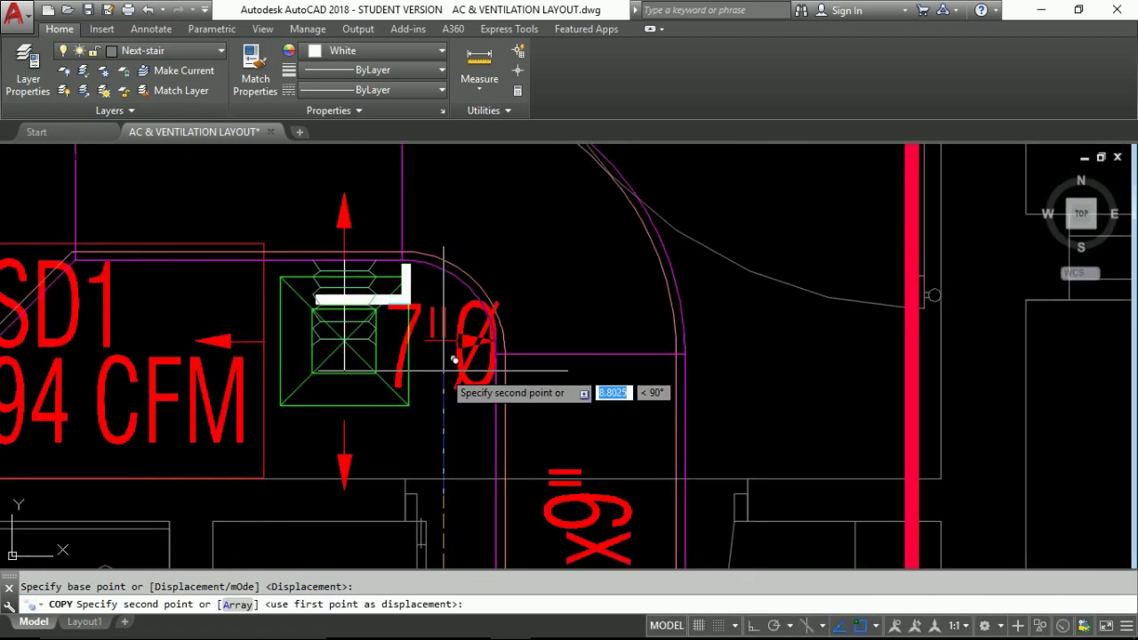
pyautogui.scroll(-3, 417, 356)
pyautogui.scroll(-2, 401, 410)
pyautogui.press('Escape')
pyautogui.moveTo(401, 411); pyautogui.dragTo(397, 374, button='middle')
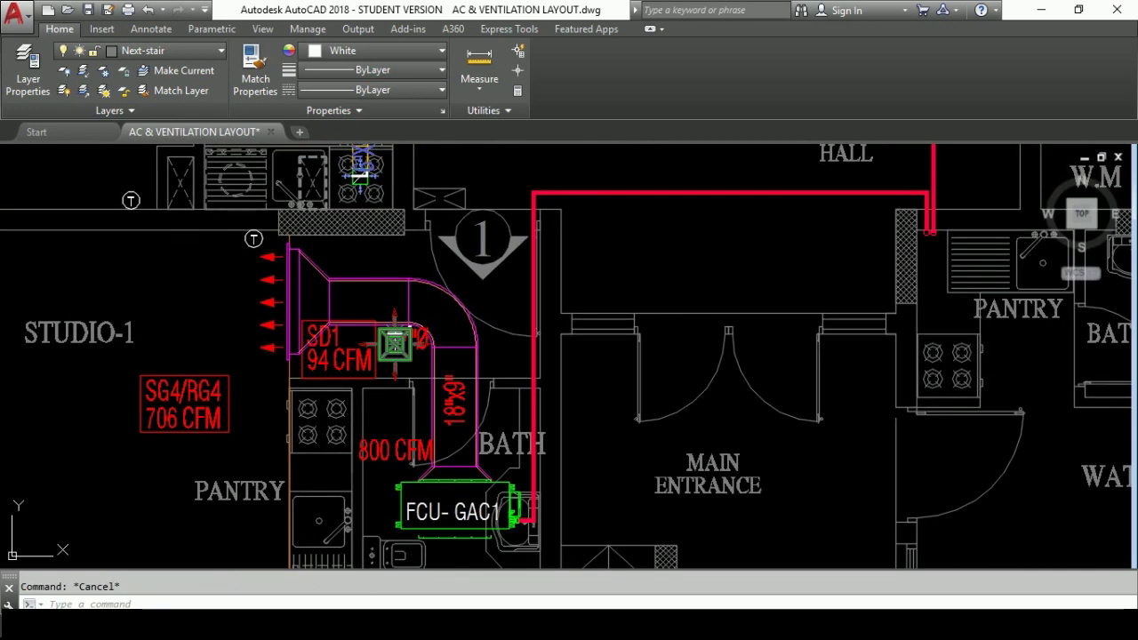
pyautogui.click(474, 605)
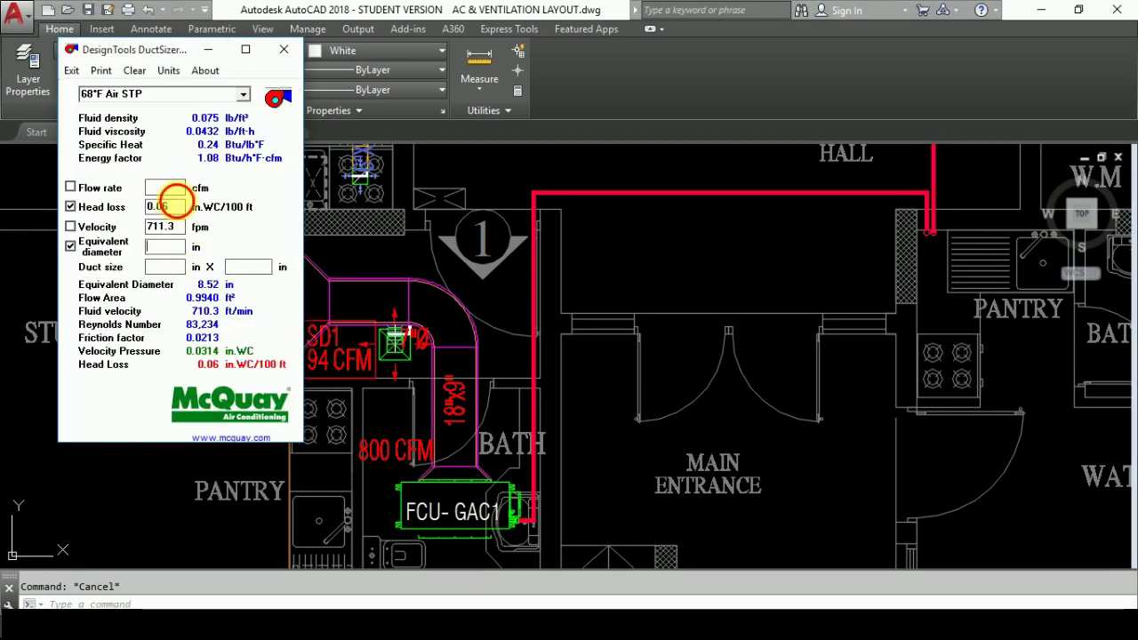
# Check 706 cfm at 0.06 in.WC/100 ft head loss against an 18 in-wide duct in DuctSizer.
pyautogui.click(167, 188)
pyautogui.write('706')
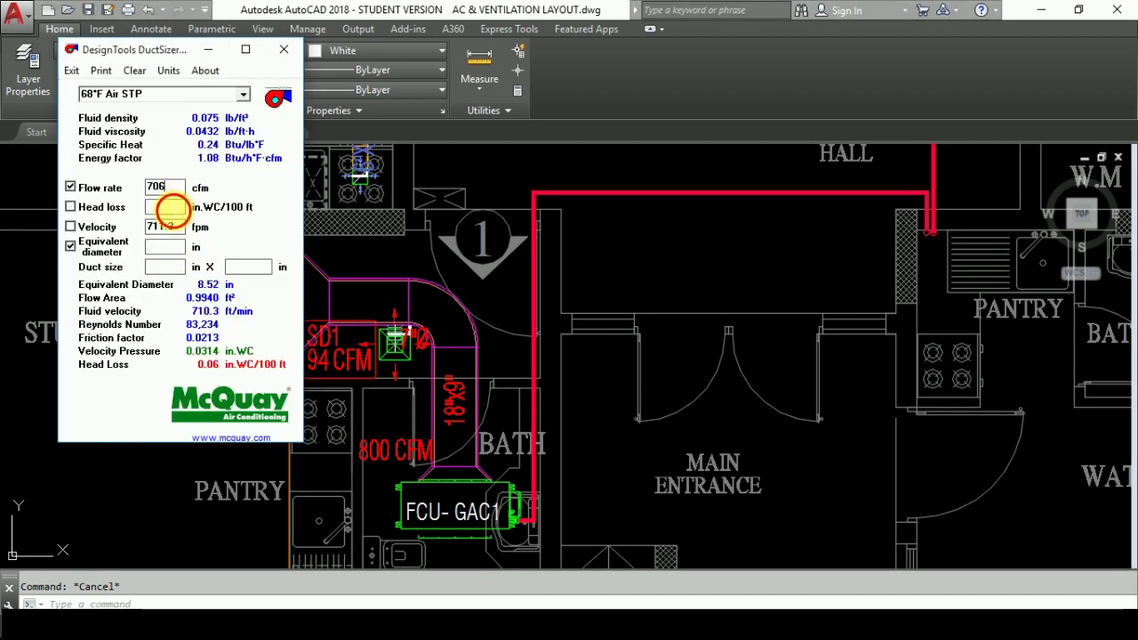
pyautogui.click(164, 206)
pyautogui.write('0.06')
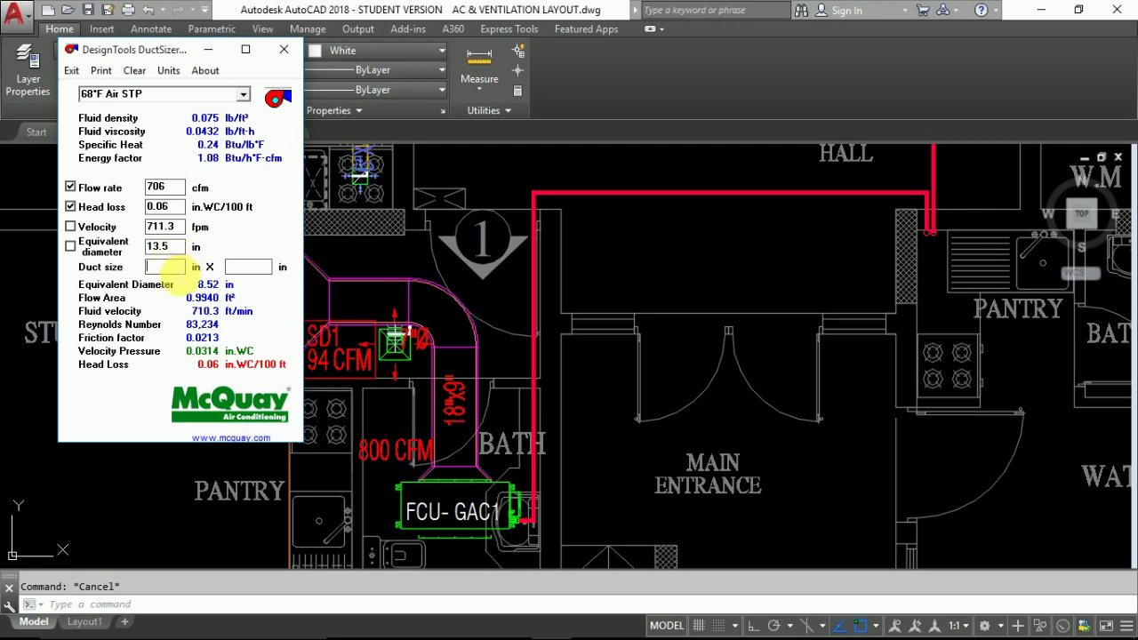
pyautogui.write('18')
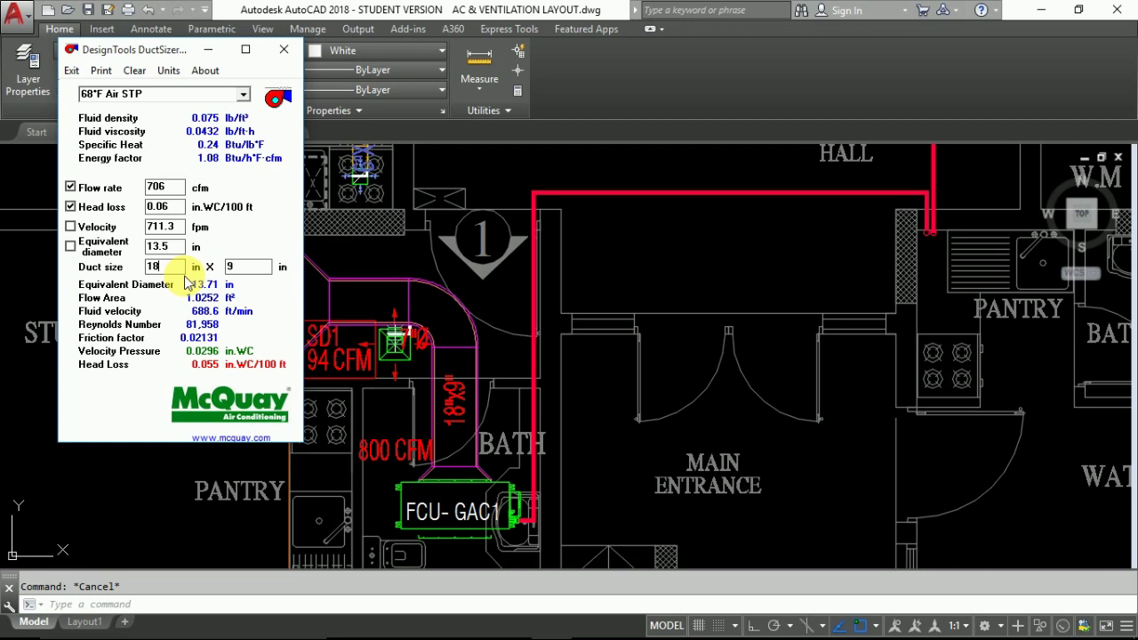
# Copy the 18"x9" duct label onto the upper supply duct run.
pyautogui.click(455, 275)
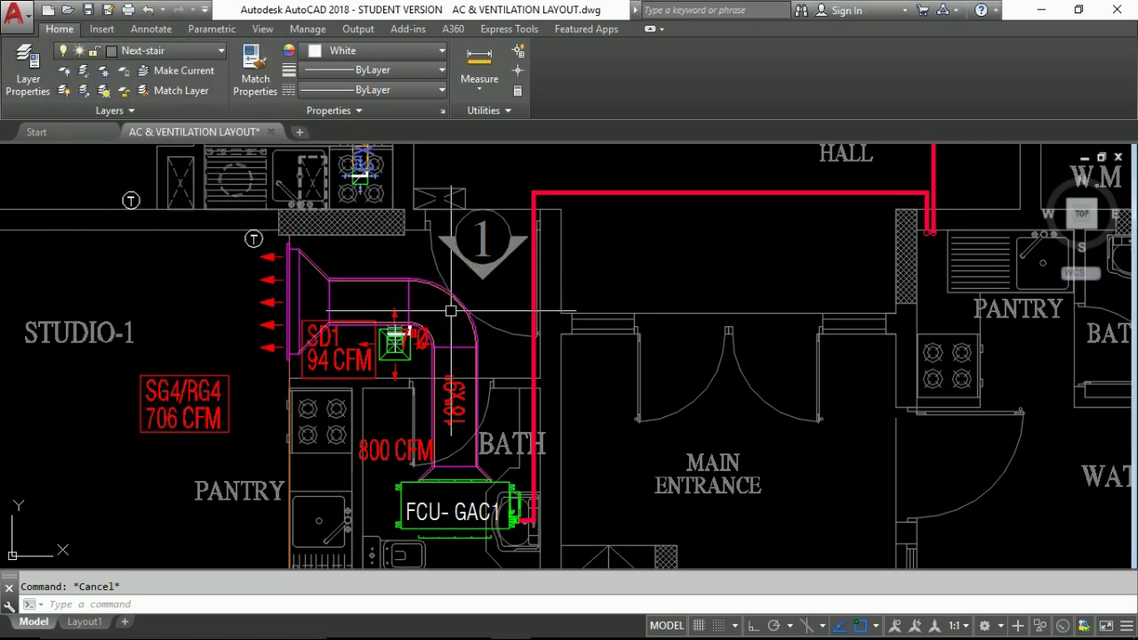
pyautogui.write('co')
pyautogui.press('Return')
pyautogui.click(454, 413)
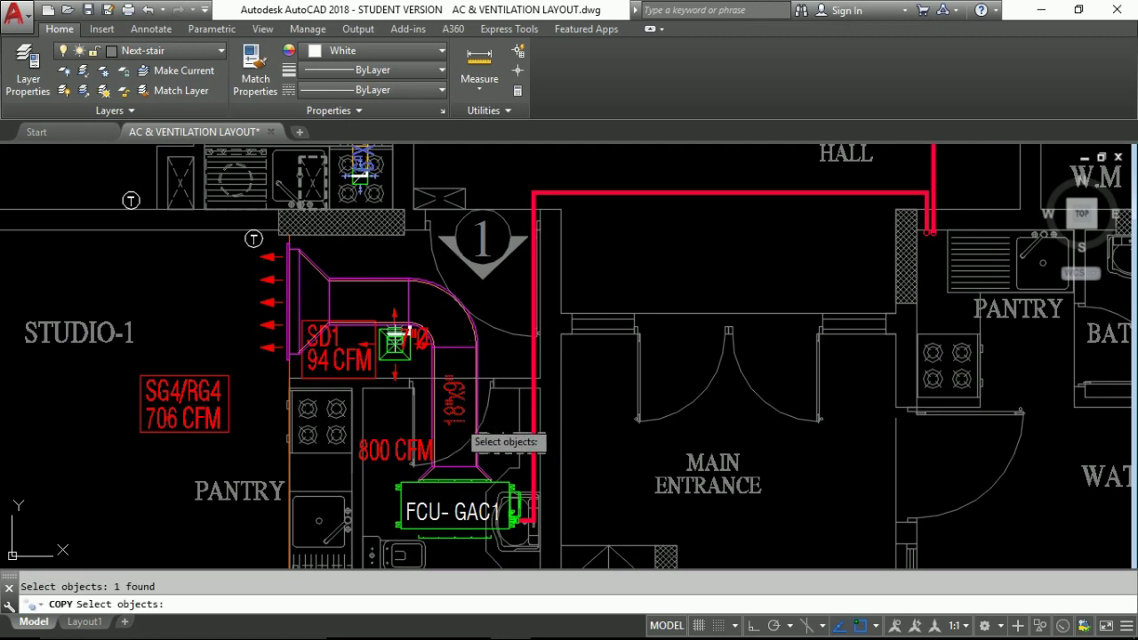
pyautogui.press('Return')
pyautogui.click(475, 416)
pyautogui.click(360, 297)
pyautogui.press('Escape')
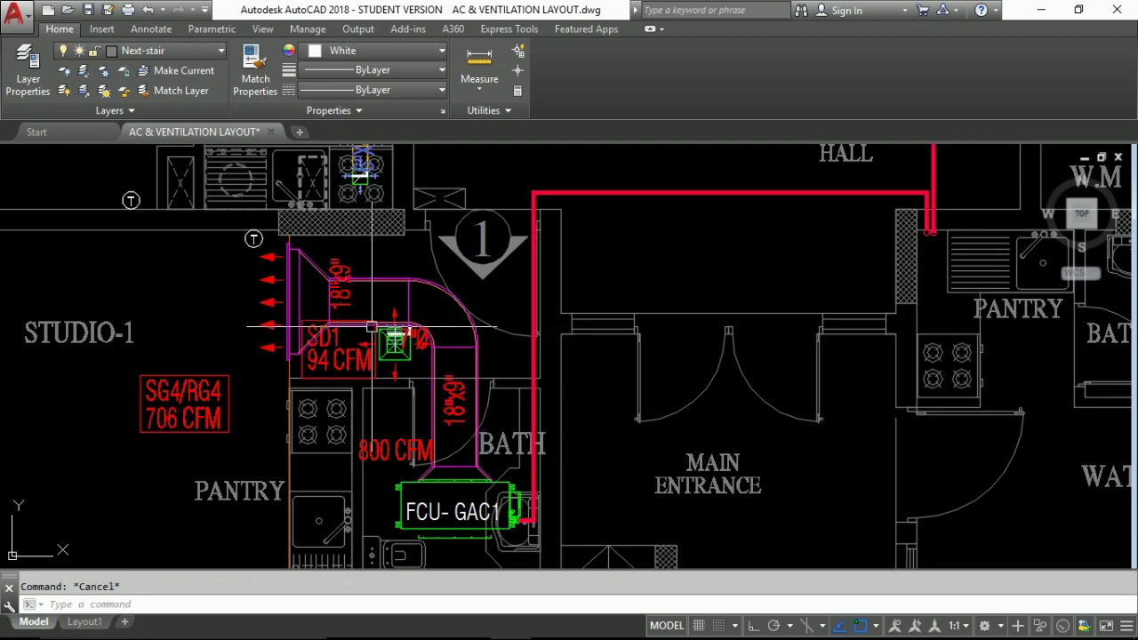
# Begin rotating the copied label with Ortho turned on, then cancel the rotation.
pyautogui.write('ro')
pyautogui.press('Return')
pyautogui.click(350, 308)
pyautogui.press('Return')
pyautogui.click(347, 307)
pyautogui.scroll(2, 355, 312)
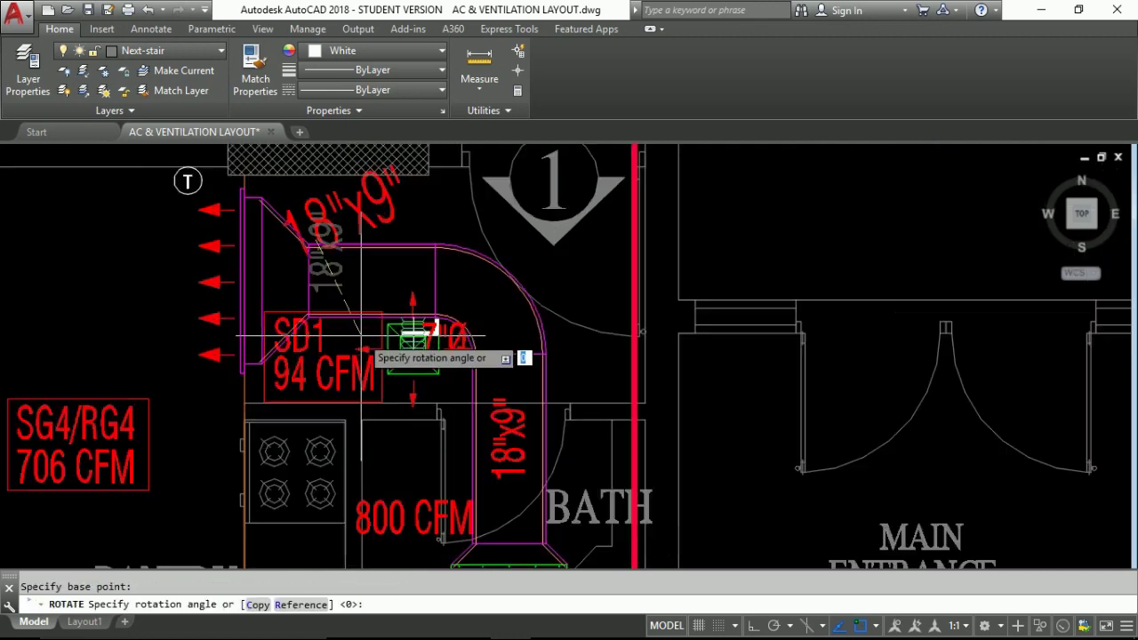
pyautogui.scroll(2, 365, 324)
pyautogui.scroll(-1, 378, 342)
pyautogui.press('F8')
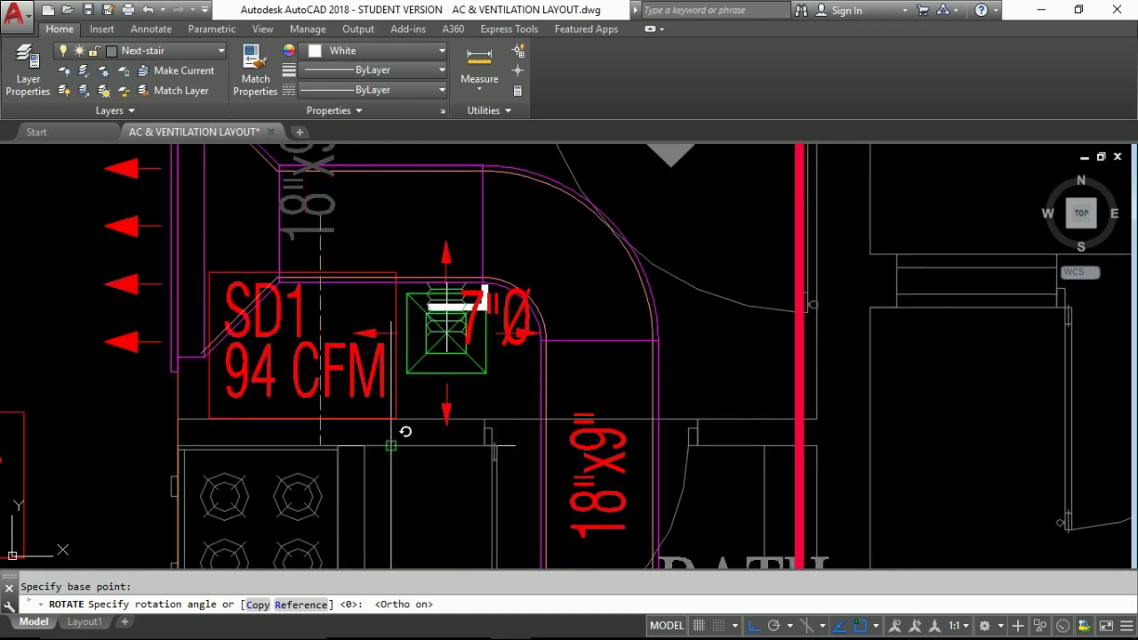
pyautogui.press('Escape')
# Start moving the 18"x9" label, pick a base point, then cancel the move.
pyautogui.write('m')
pyautogui.press('Return')
pyautogui.click(382, 233)
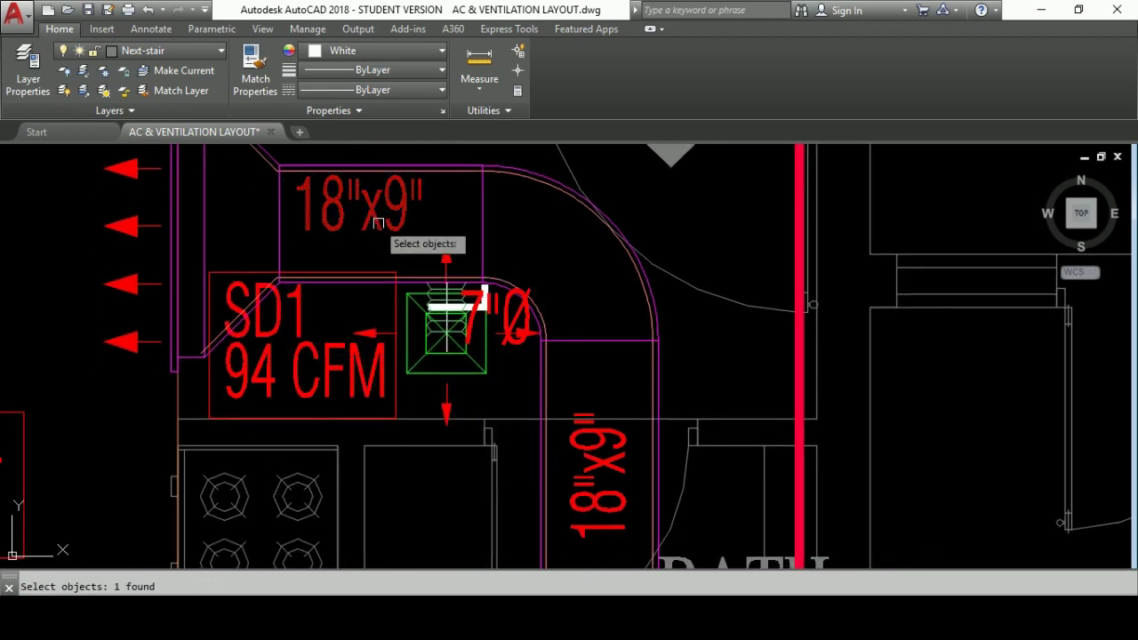
pyautogui.press('Return')
pyautogui.click(725, 188)
pyautogui.press('Escape')
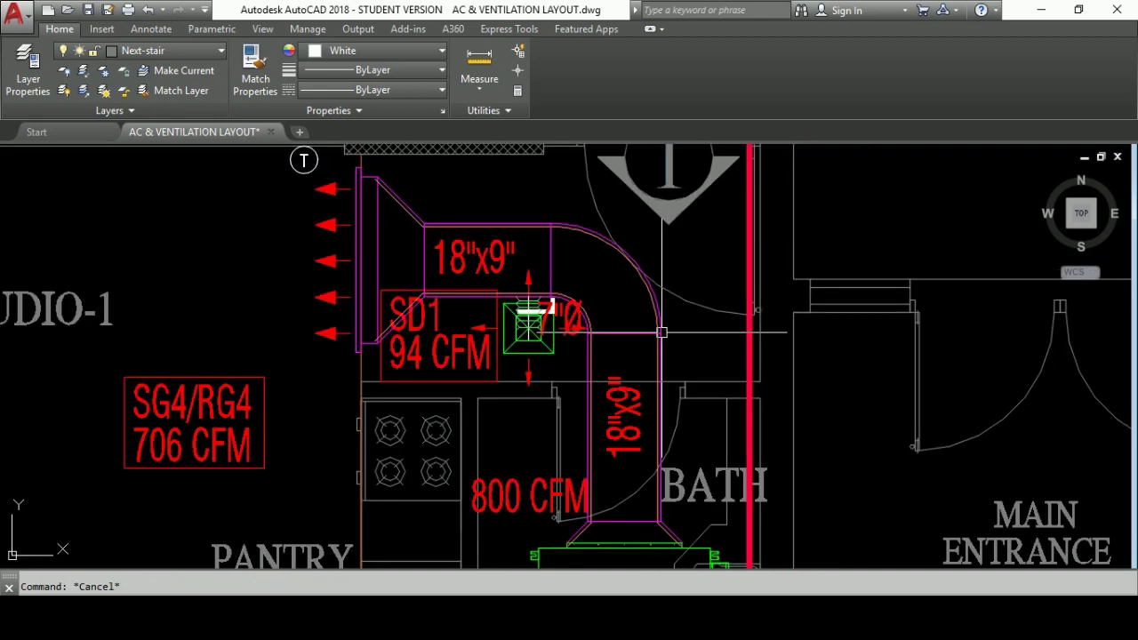
# Select the exhaust fan symbol and start moving it.
pyautogui.scroll(-2, 665, 325)
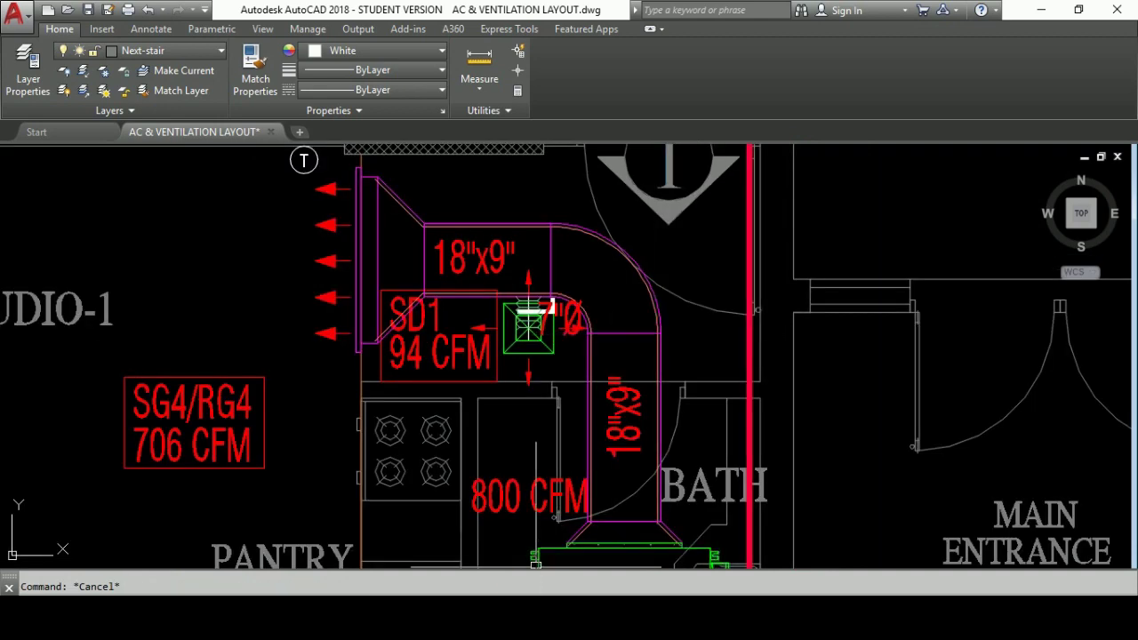
pyautogui.click(528, 316)
pyautogui.write('m')
pyautogui.press('Return')
pyautogui.click(529, 316)
pyautogui.scroll(-3, 418, 329)
pyautogui.scroll(6, 382, 317)
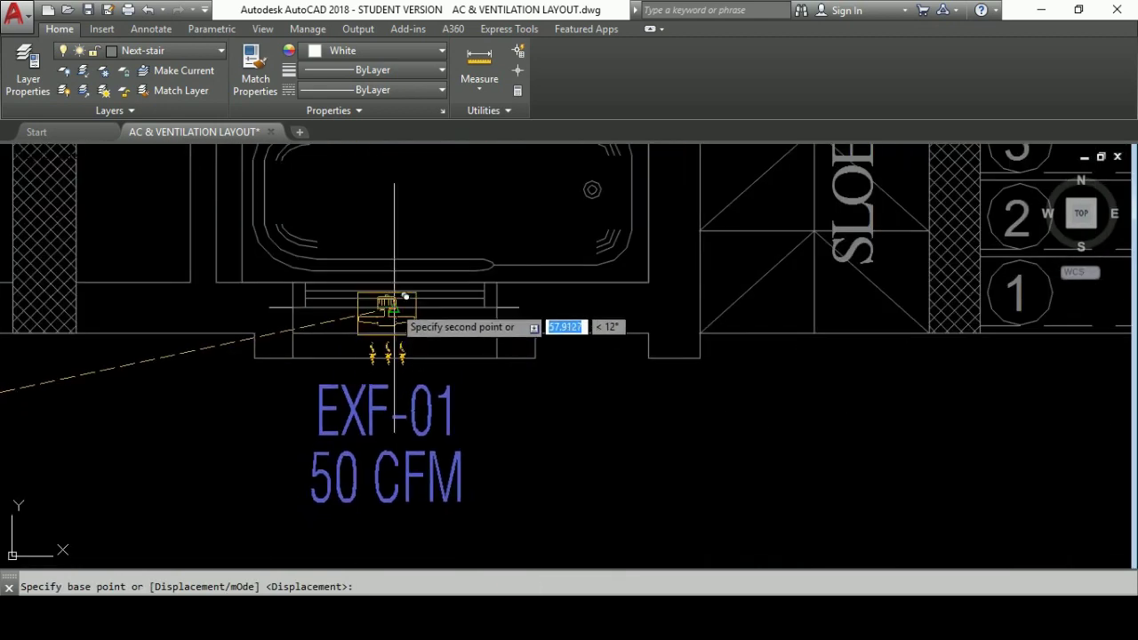
# Place a copy of the exhaust fan symbol over the pantry cooker.
pyautogui.scroll(3, 394, 306)
pyautogui.scroll(-1, 408, 294)
pyautogui.scroll(-2, 408, 293)
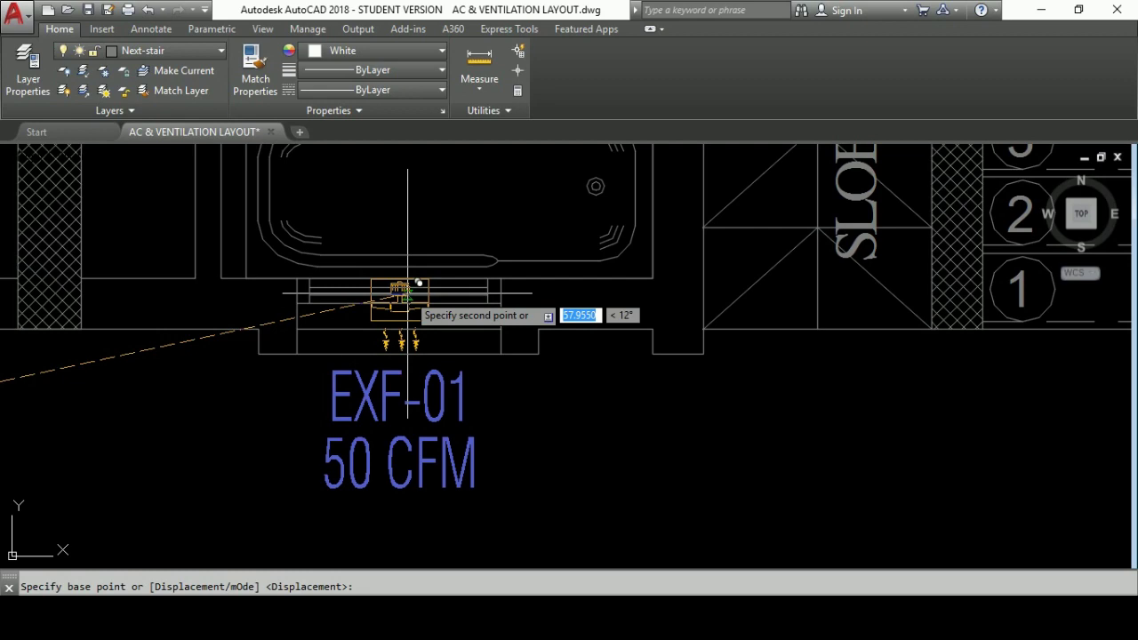
pyautogui.scroll(-5, 407, 291)
pyautogui.scroll(3, 458, 326)
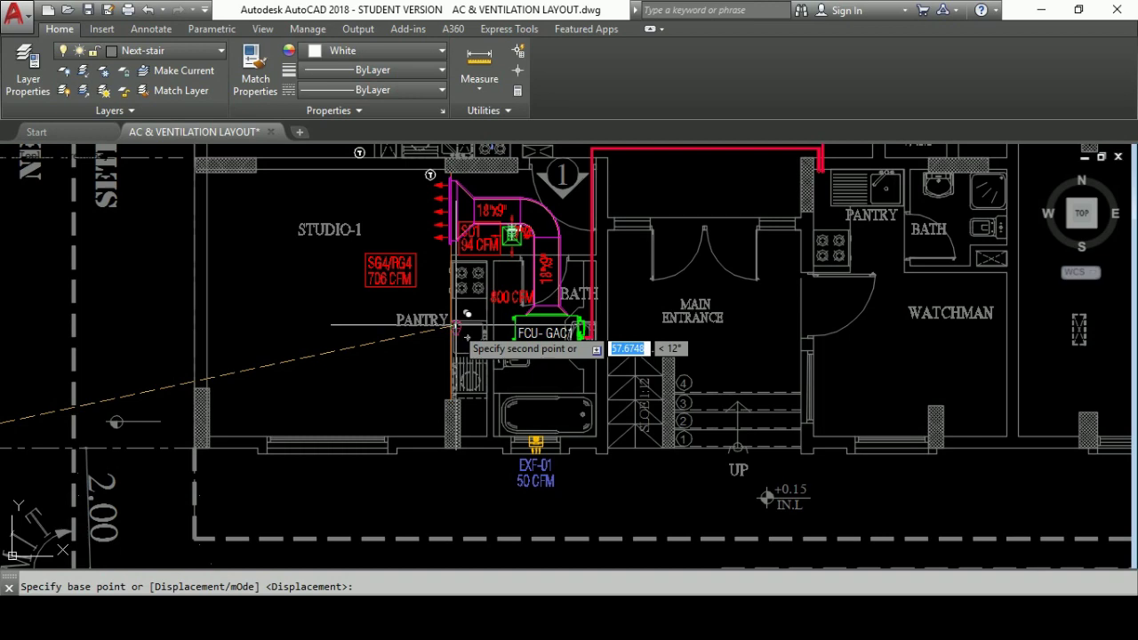
pyautogui.scroll(6, 456, 325)
pyautogui.scroll(-3, 469, 305)
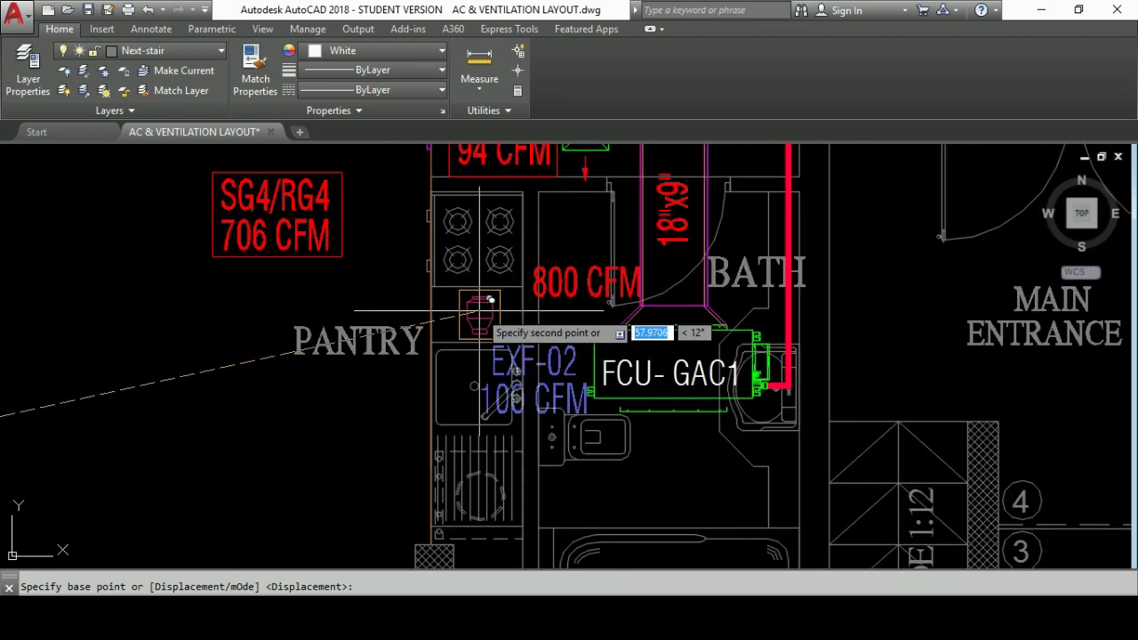
pyautogui.scroll(-3, 480, 300)
pyautogui.scroll(3, 534, 373)
pyautogui.scroll(3, 485, 381)
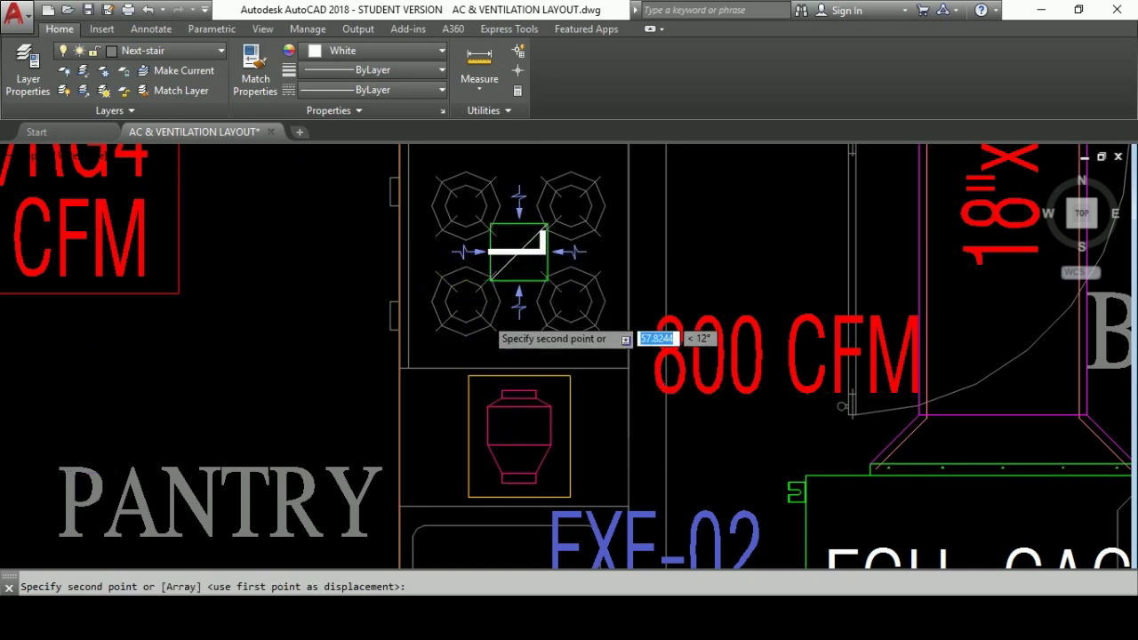
pyautogui.click(487, 322)
pyautogui.press('Escape')
pyautogui.scroll(-3, 488, 322)
# Place another exhaust fan copy on the outer wall left of EXF-01.
pyautogui.press('Return')
pyautogui.press('Return')
pyautogui.scroll(3, 560, 198)
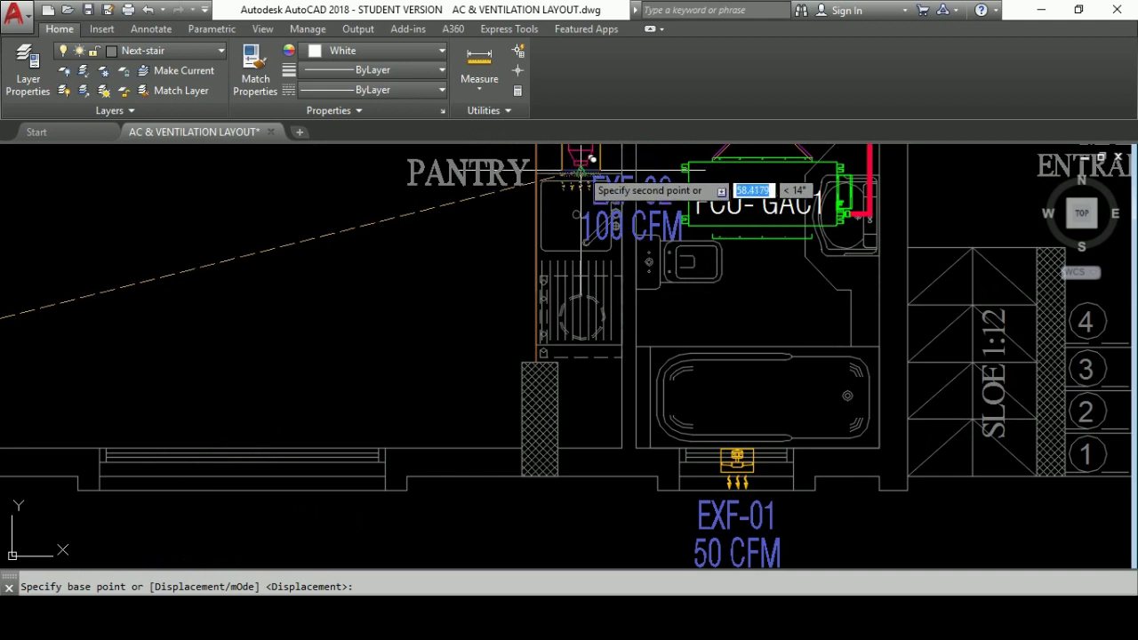
pyautogui.click(569, 482)
pyautogui.press('Escape')
pyautogui.scroll(-2, 611, 347)
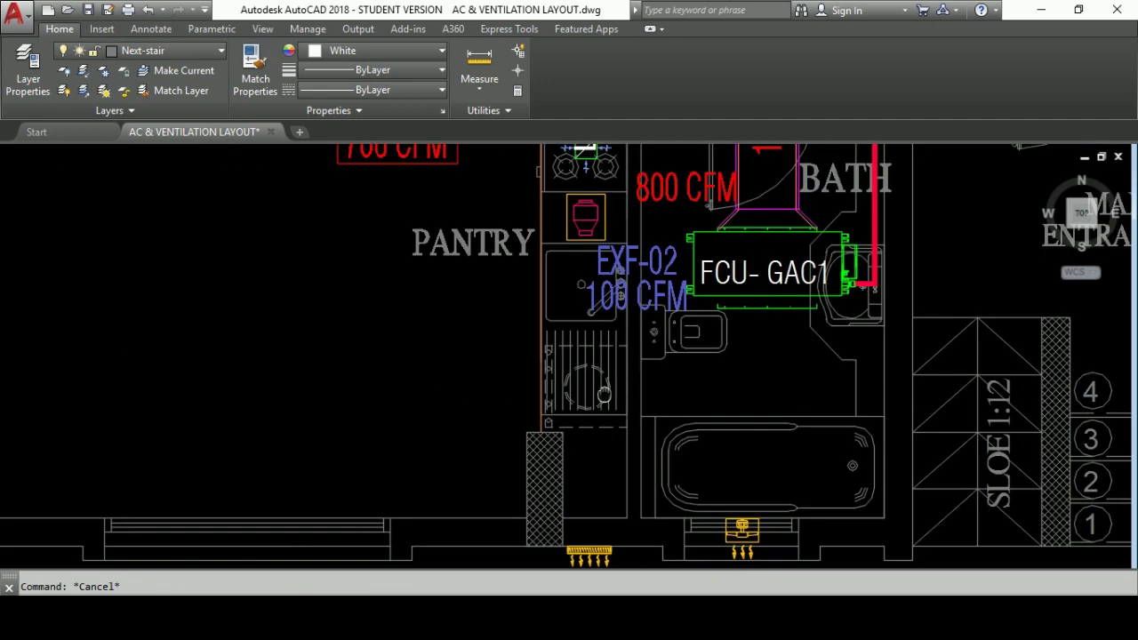
pyautogui.scroll(-2, 610, 347)
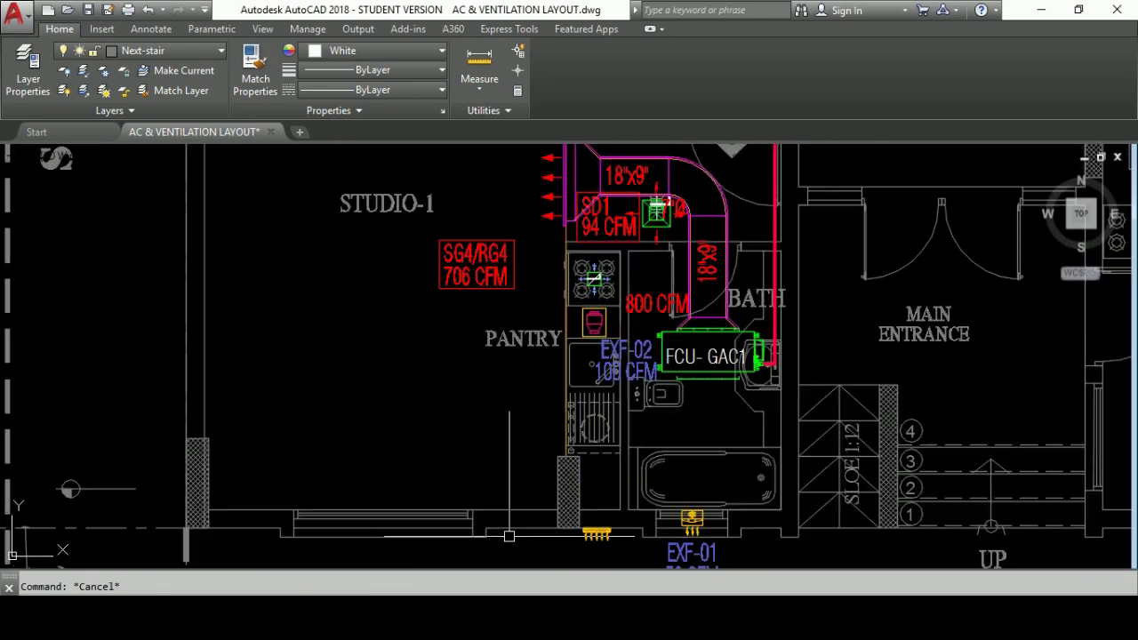
# Enter 6 in as the first duct dimension for 100 cfm, reaching 6 × 5 in at about 513 ft/min.
pyautogui.moveTo(724, 438); pyautogui.dragTo(695, 417, button='middle')
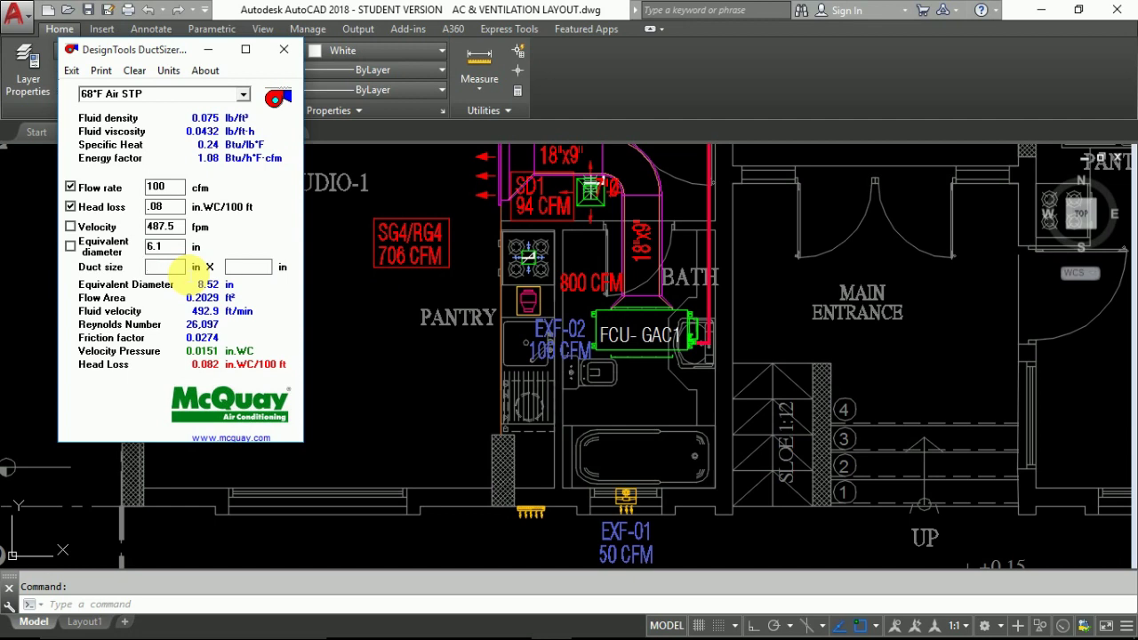
pyautogui.click(165, 266)
pyautogui.write('6')
pyautogui.press('Tab')
pyautogui.write('5')
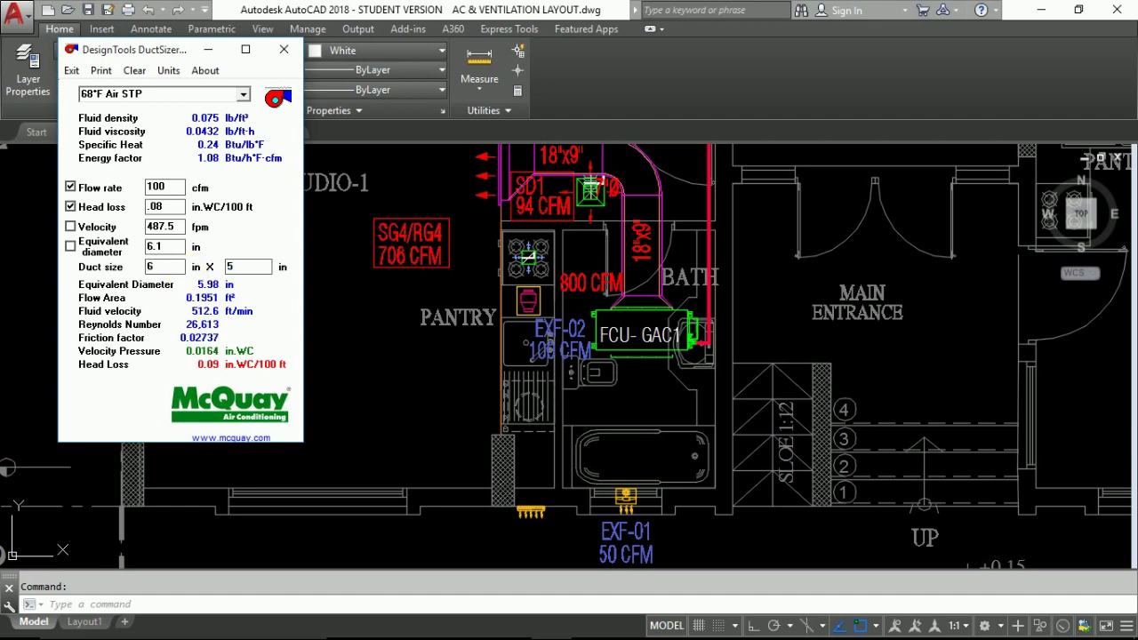
# Window-select the pantry exhaust fan and move it beneath the square ceiling diffuser.
pyautogui.click(330, 310)
pyautogui.scroll(3, 549, 360)
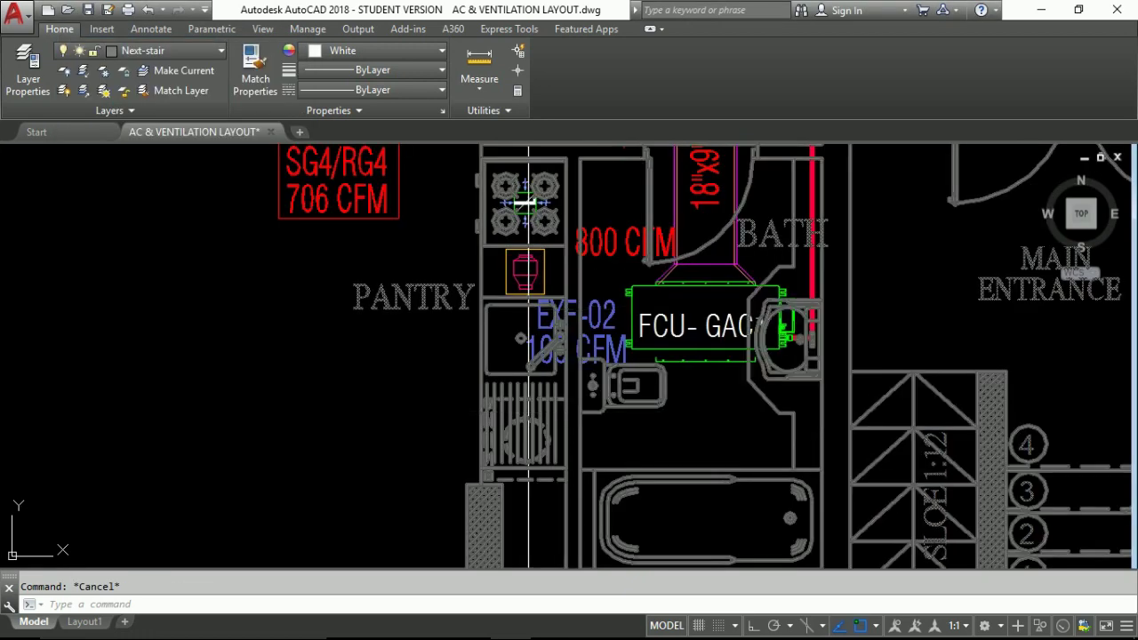
pyautogui.scroll(3, 548, 360)
pyautogui.write('m')
pyautogui.press('Return')
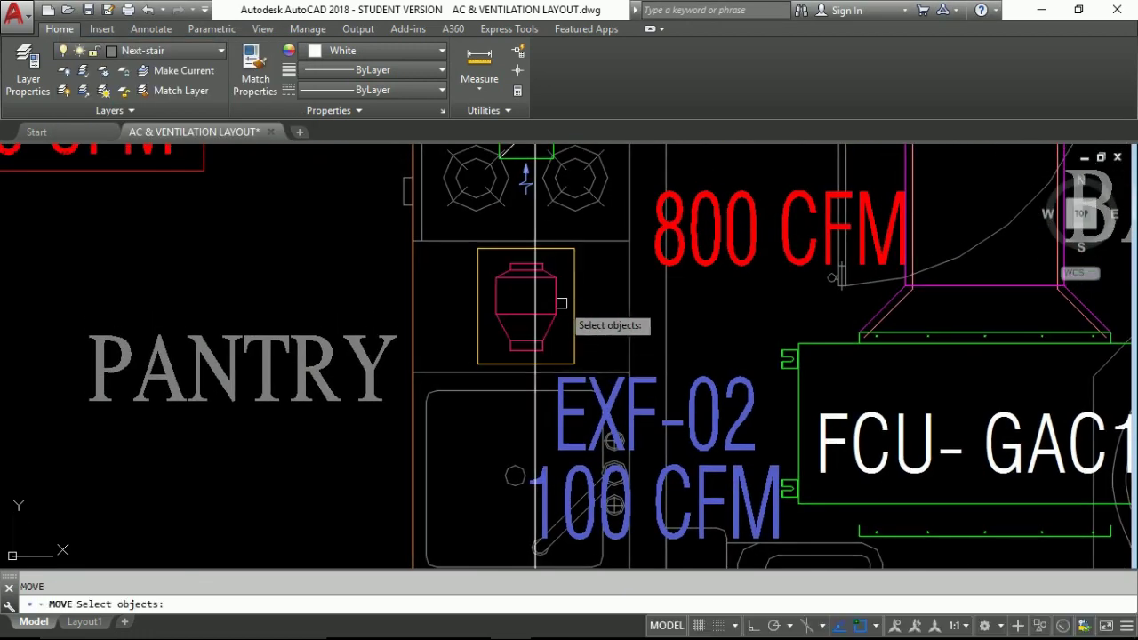
pyautogui.press('Escape')
pyautogui.write('m')
pyautogui.press('Return')
pyautogui.click(467, 241)
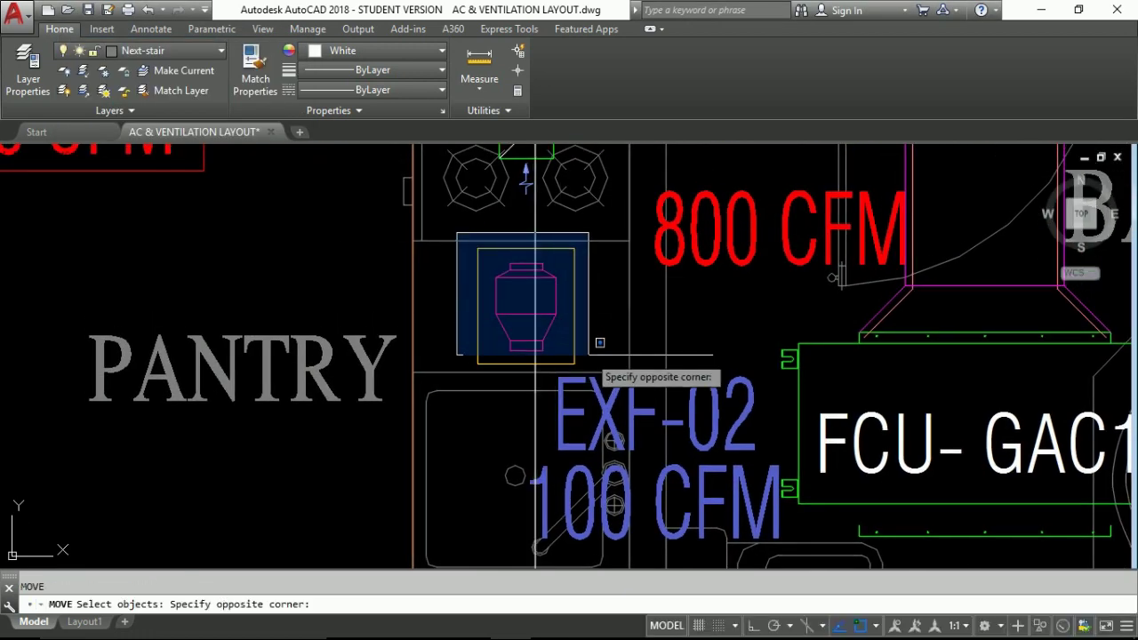
pyautogui.click(591, 369)
pyautogui.press('Return')
pyautogui.click(525, 351)
pyautogui.click(546, 333)
# Start moving the pantry ceiling diffuser, then cancel after picking its base point.
pyautogui.moveTo(546, 333); pyautogui.dragTo(557, 470, button='middle')
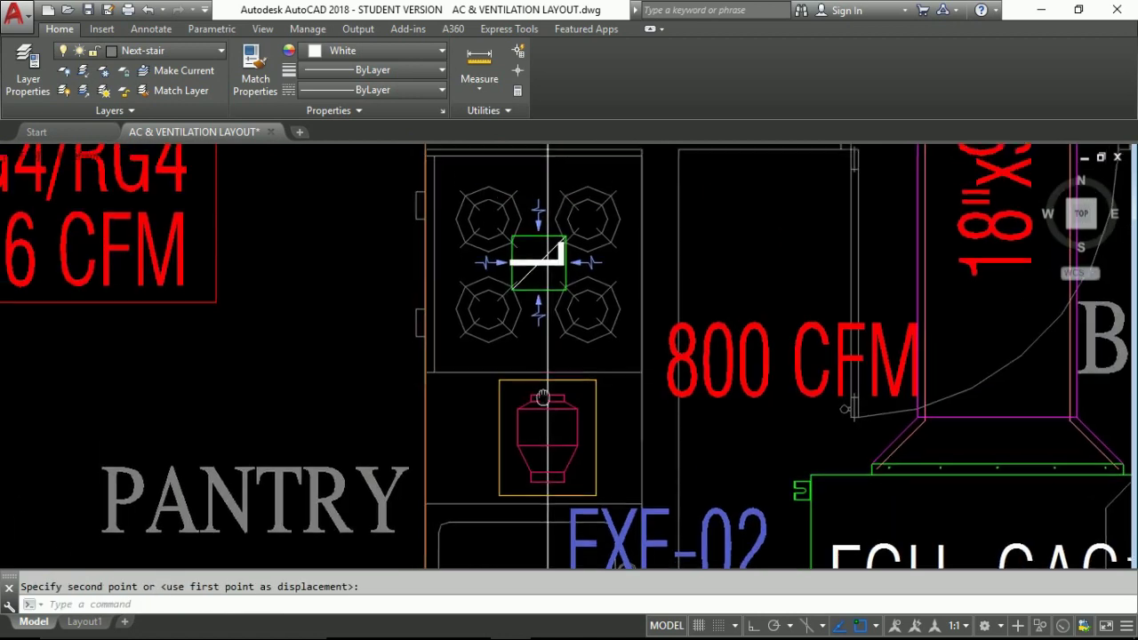
pyautogui.press('Return')
pyautogui.click(376, 176)
pyautogui.click(655, 343)
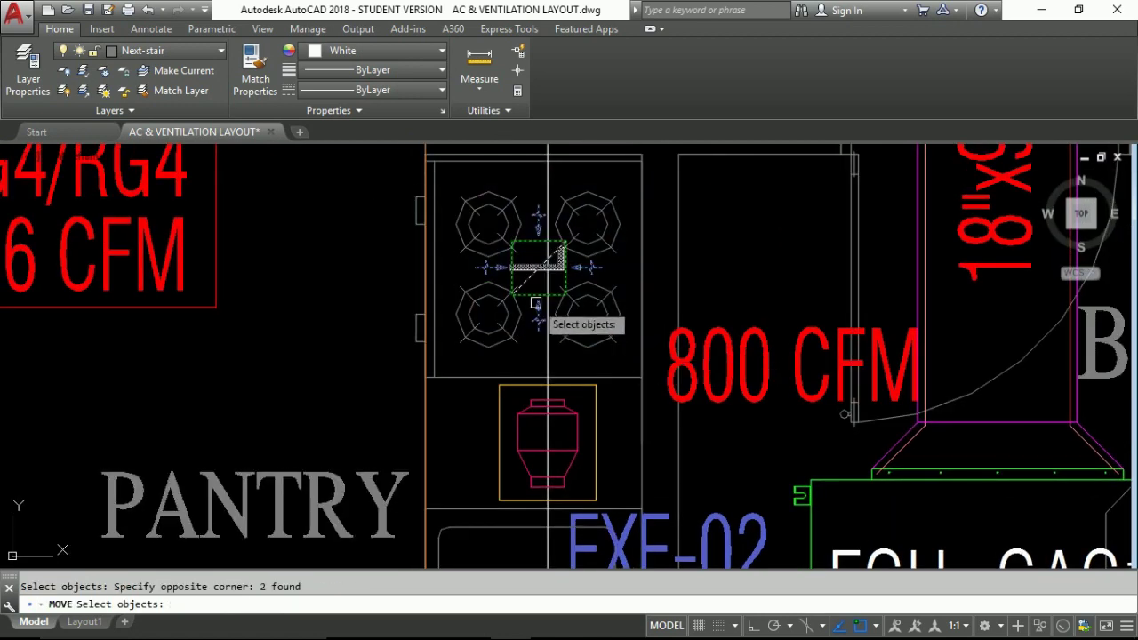
pyautogui.press('Return')
pyautogui.scroll(3, 547, 302)
pyautogui.click(549, 283)
pyautogui.scroll(-3, 567, 266)
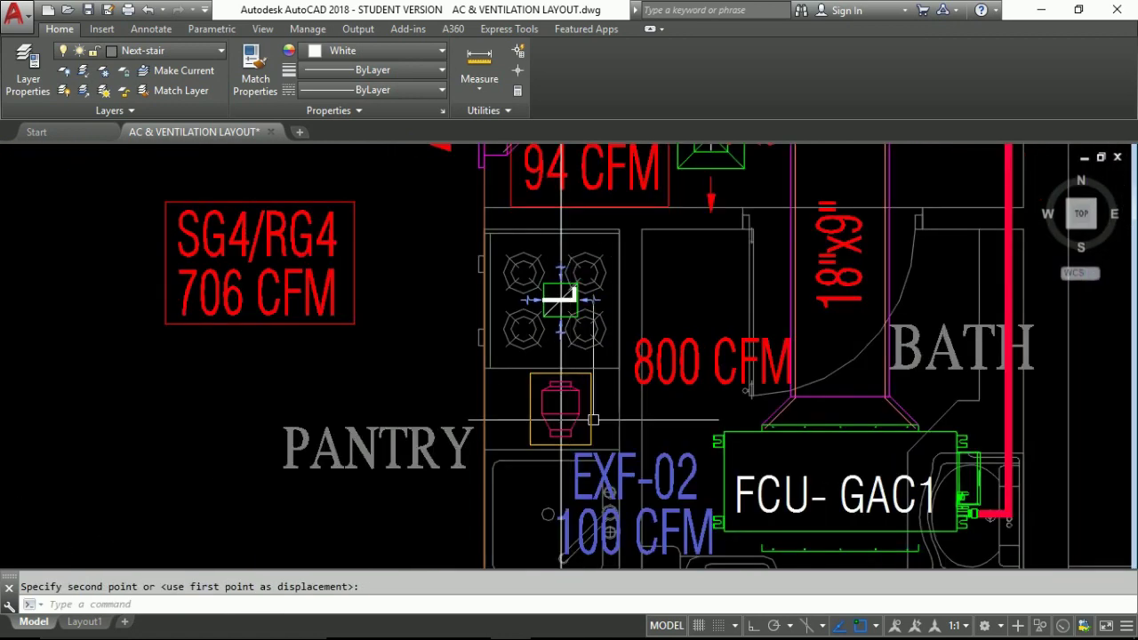
pyautogui.press('Escape')
pyautogui.scroll(2, 560, 311)
# Offset the vertical duct line .075 to the right to form the second duct side.
pyautogui.write('o')
pyautogui.press('Return')
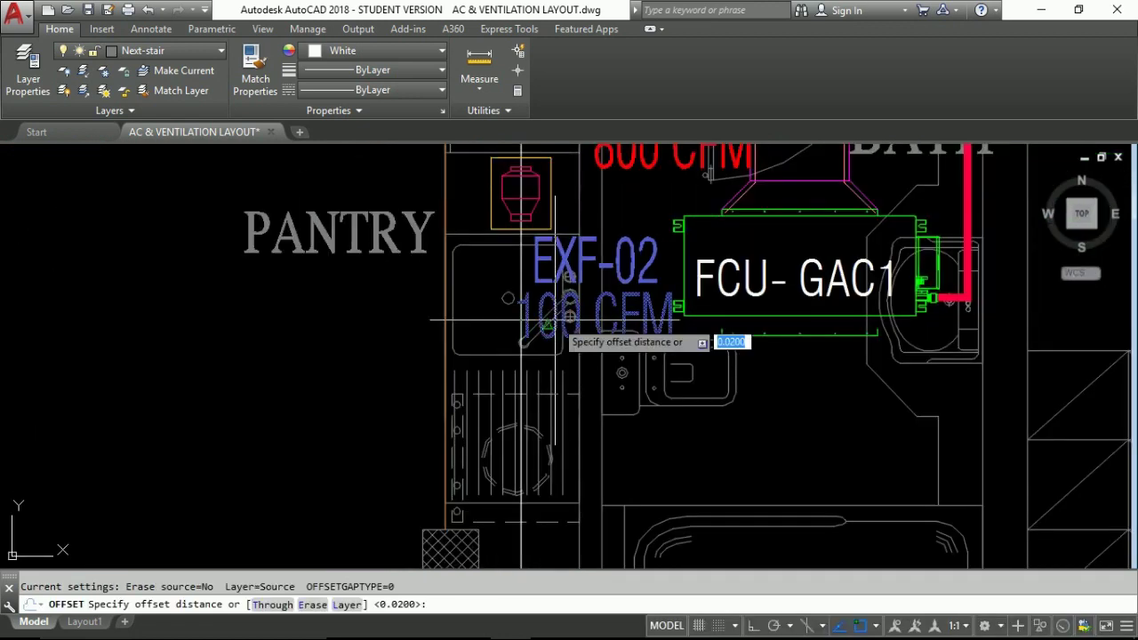
pyautogui.write('.075')
pyautogui.press('Return')
pyautogui.click(553, 313)
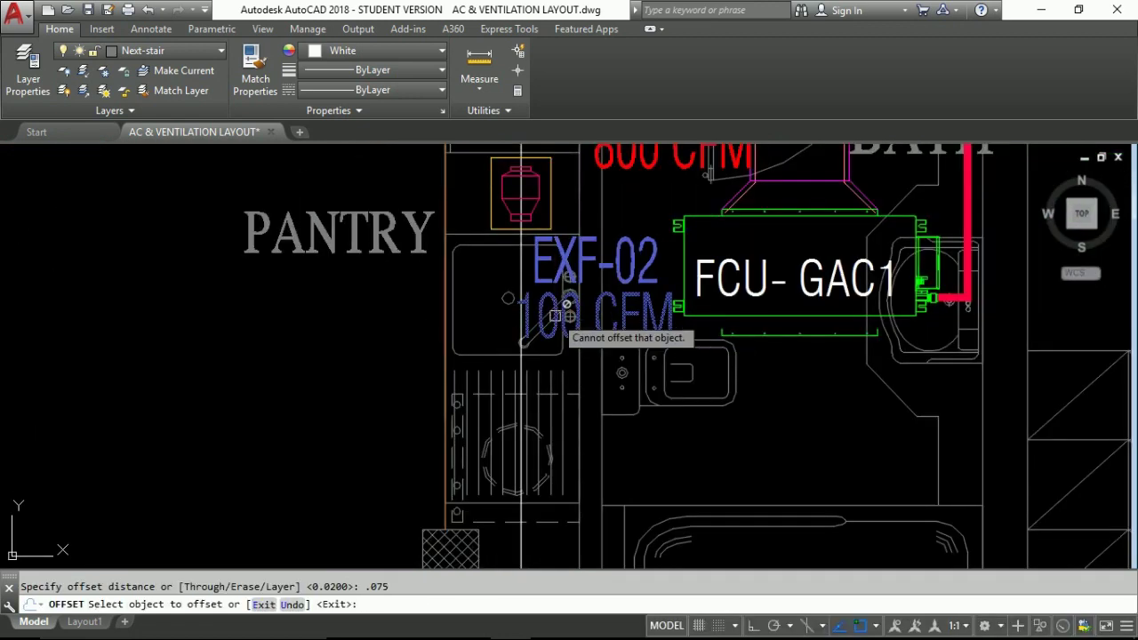
pyautogui.moveTo(546, 503); pyautogui.dragTo(526, 400, button='middle')
pyautogui.click(525, 420)
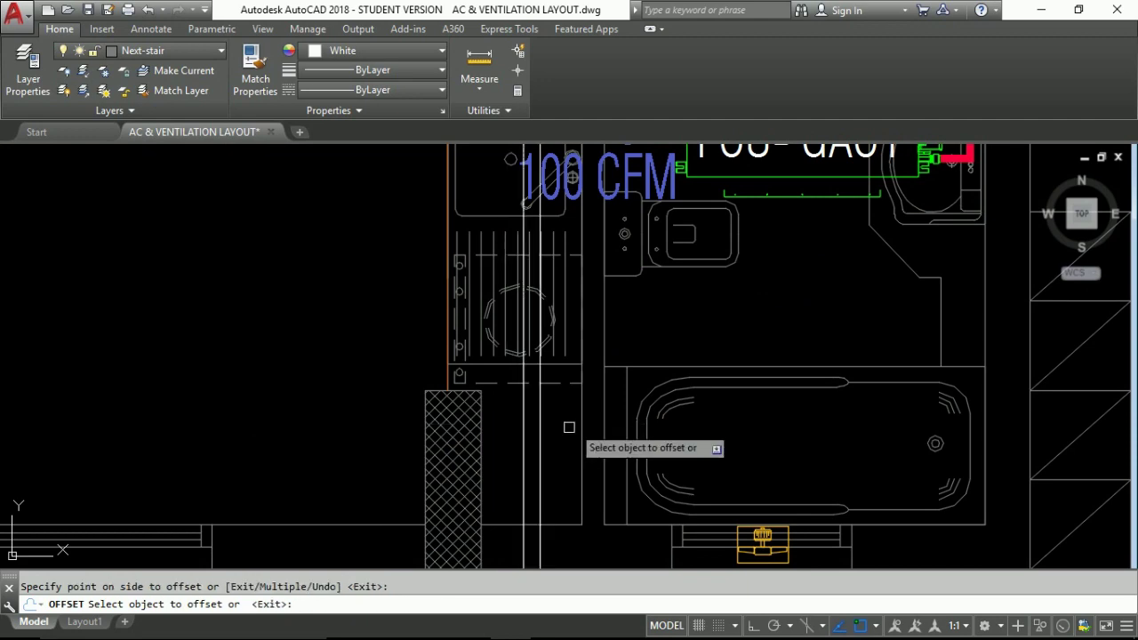
pyautogui.click(558, 433)
pyautogui.press('Escape')
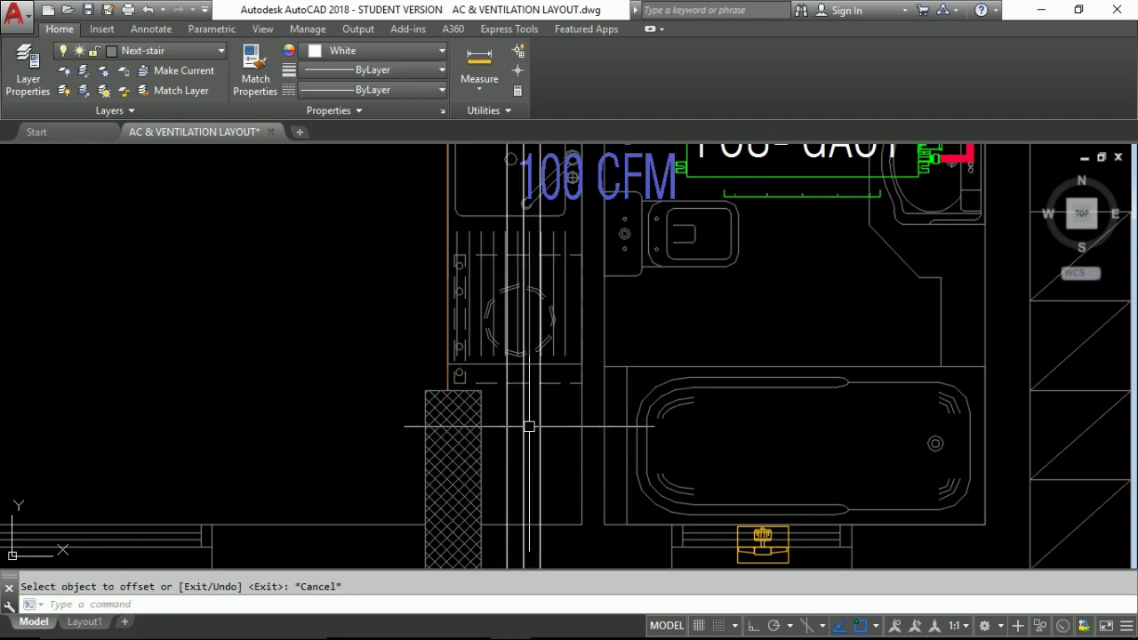
# Trim both duct lines back at the pantry wall grille.
pyautogui.moveTo(575, 522); pyautogui.dragTo(577, 291, button='middle')
pyautogui.press('Escape')
pyautogui.write('tr')
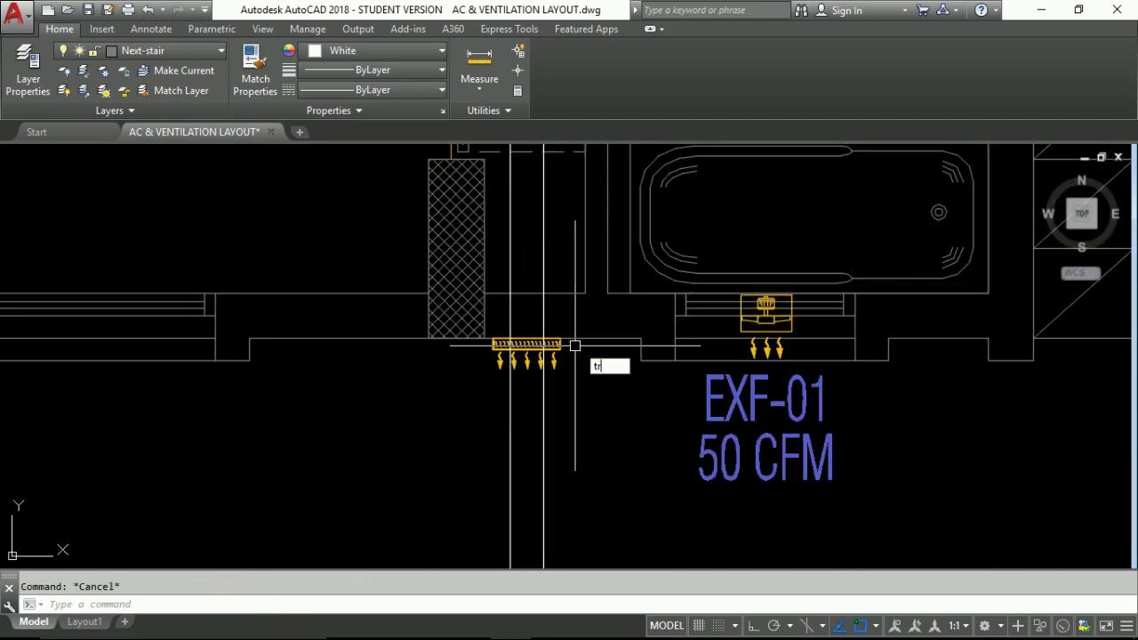
pyautogui.press('Return')
pyautogui.press('Return')
pyautogui.click(586, 383)
pyautogui.click(406, 414)
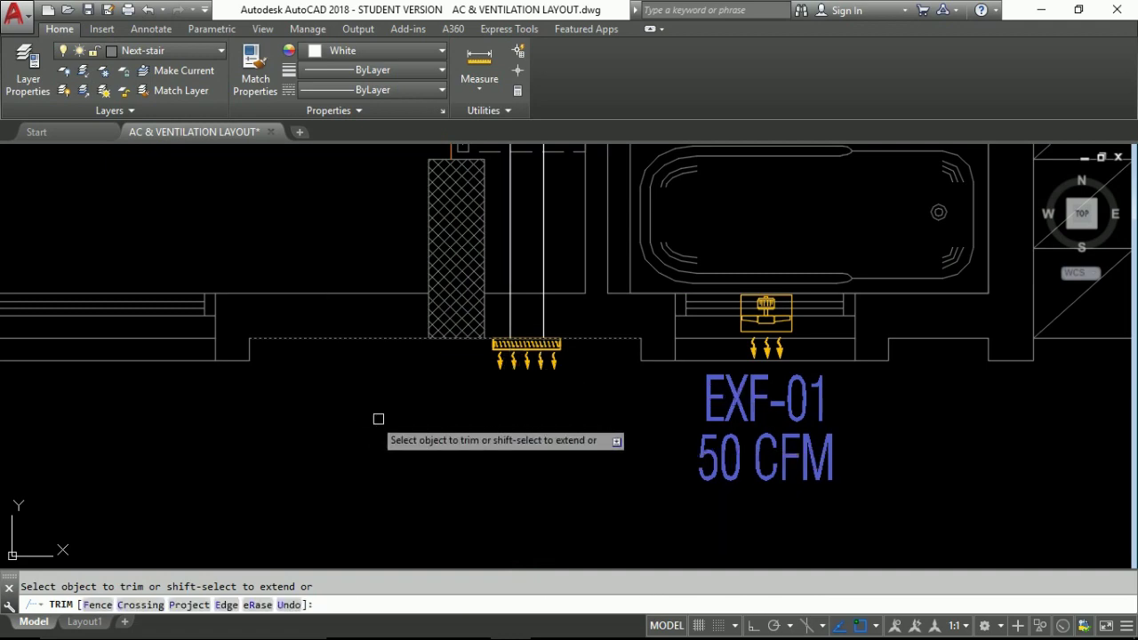
pyautogui.scroll(-5, 378, 418)
pyautogui.press('Escape')
pyautogui.scroll(8, 596, 453)
pyautogui.scroll(2, 596, 462)
pyautogui.write('x')
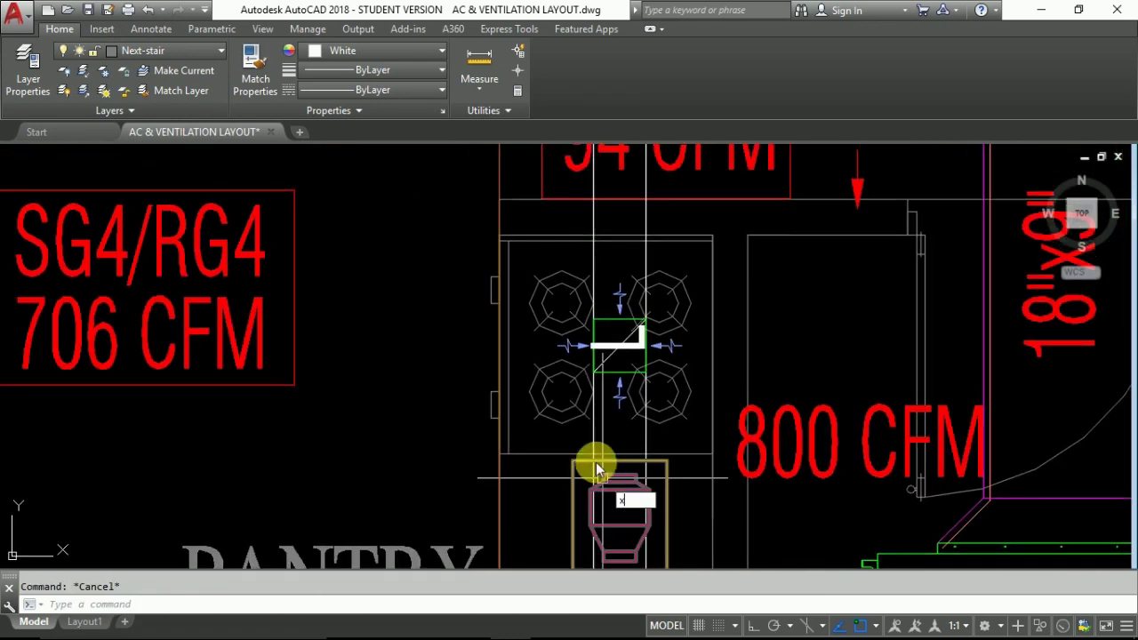
# Change the duct size label to 6"x6" and rotate it 90° to vertical.
pyautogui.write('l')
pyautogui.press('Return')
pyautogui.write('h')
pyautogui.press('Return')
pyautogui.scroll(3, 592, 347)
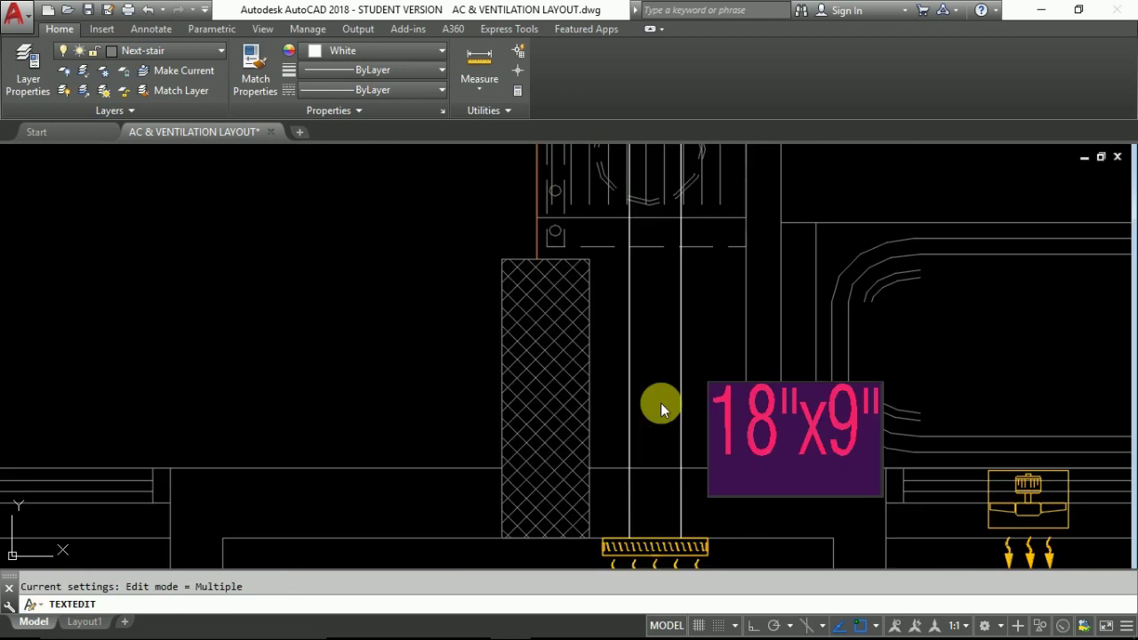
pyautogui.write('6"')
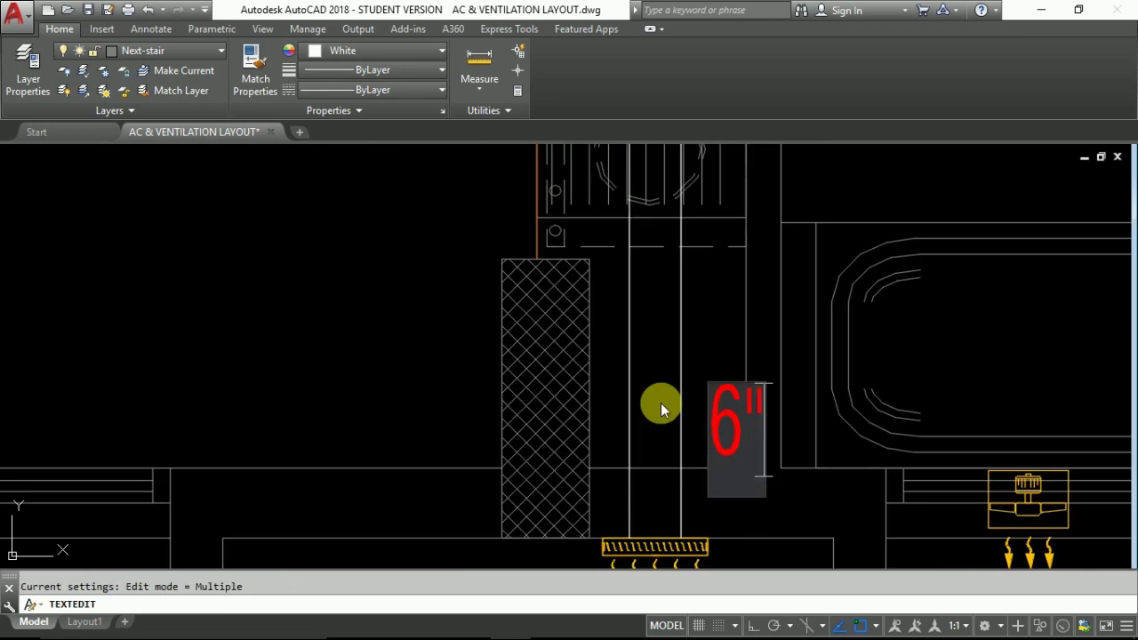
pyautogui.write('x6')
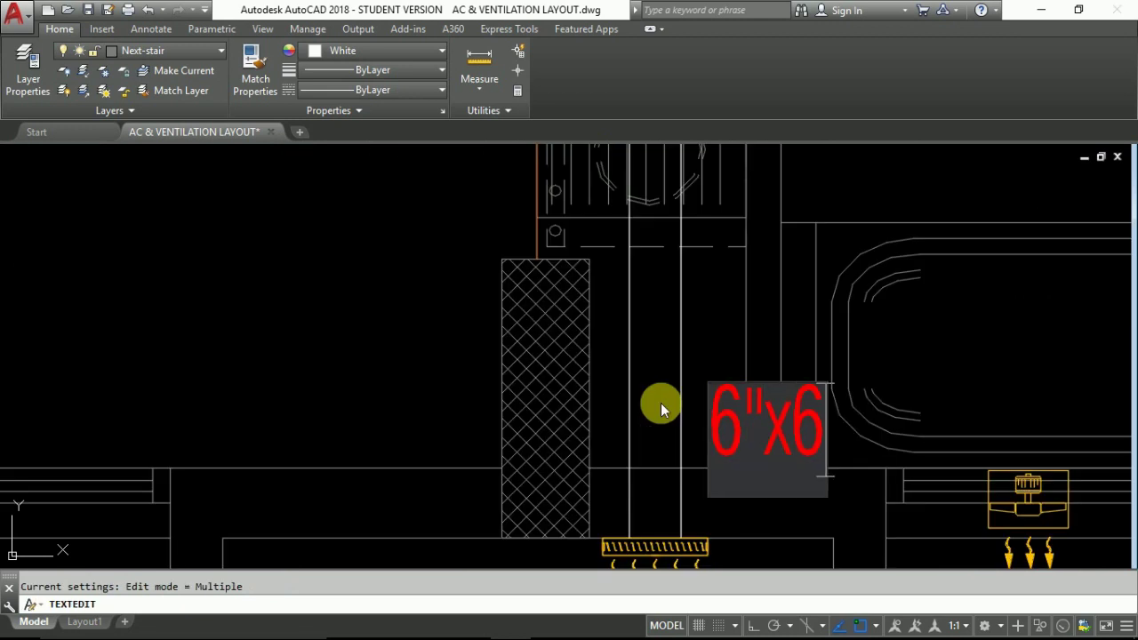
pyautogui.write('"')
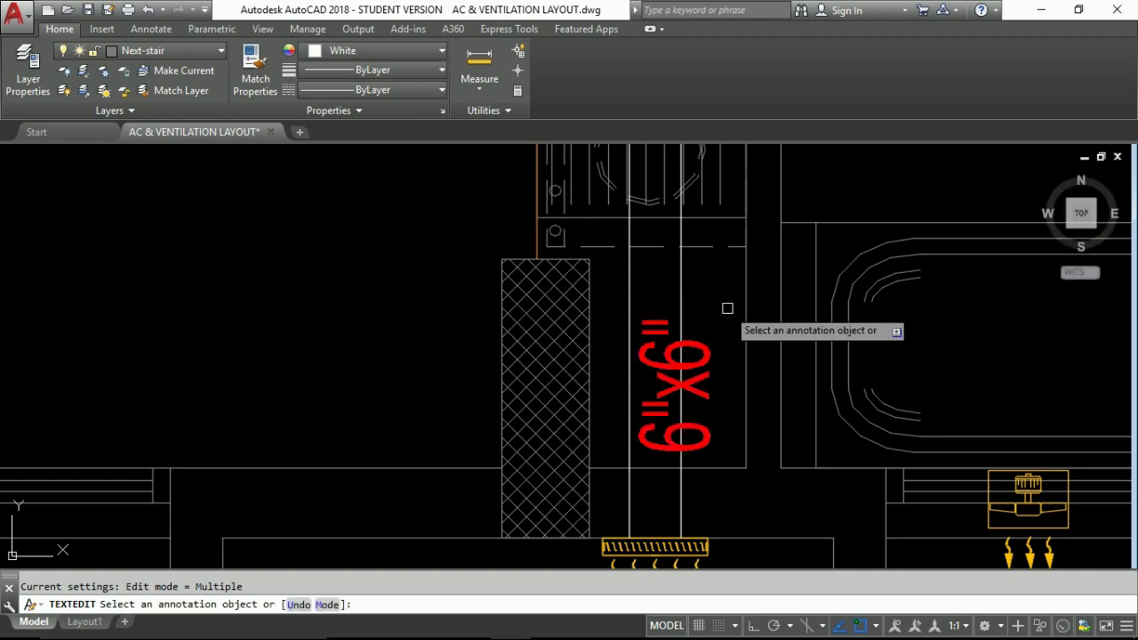
pyautogui.press('F8')
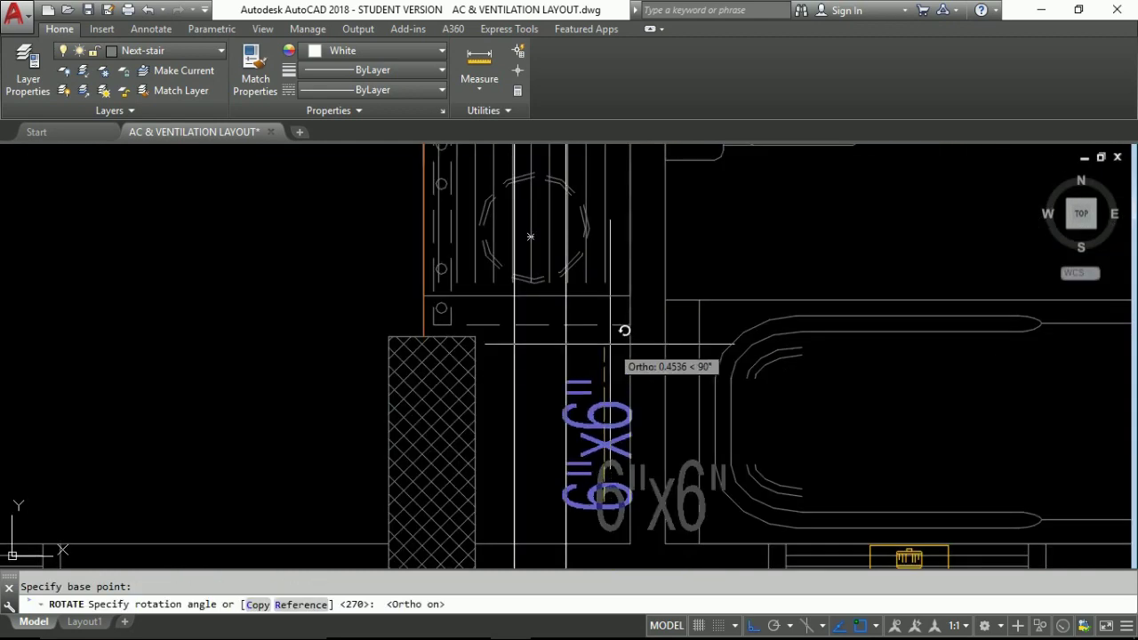
pyautogui.click(623, 325)
pyautogui.moveTo(520, 399); pyautogui.dragTo(517, 342, button='middle')
pyautogui.press('Escape')
# Move the 6"x6" label between the two duct lines.
pyautogui.write('m')
pyautogui.press('Return')
pyautogui.click(518, 342)
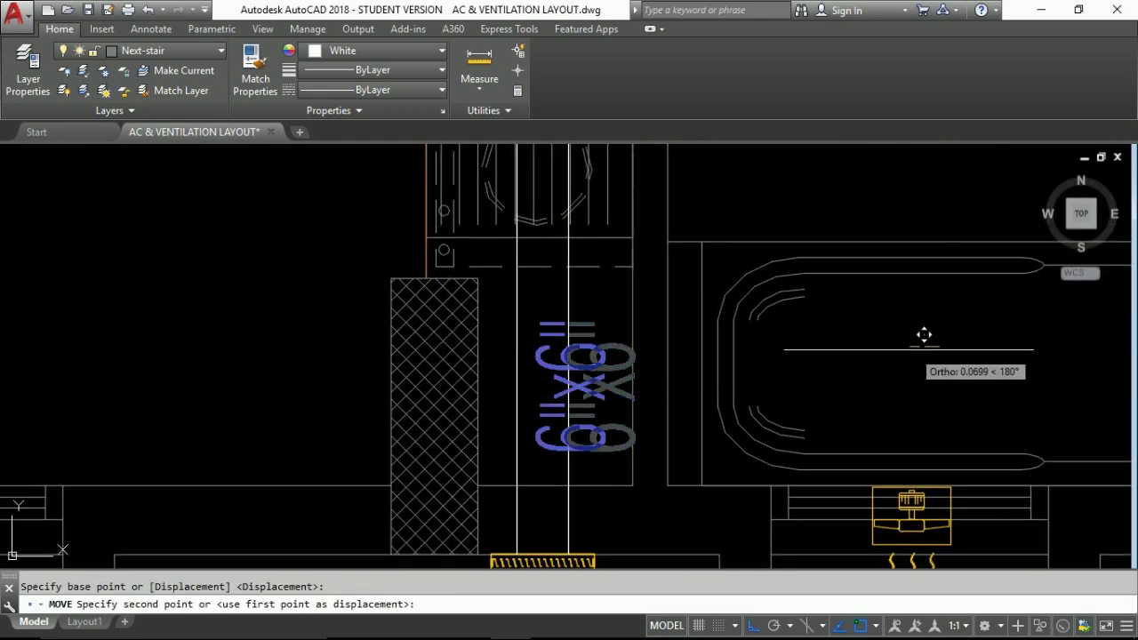
pyautogui.click(836, 332)
pyautogui.scroll(-5, 836, 333)
pyautogui.moveTo(700, 457); pyautogui.dragTo(742, 559, button='middle')
pyautogui.scroll(3, 648, 394)
pyautogui.scroll(2, 776, 451)
# Copy the fan-coil unit into the Studio-2 bath.
pyautogui.scroll(-2, 776, 450)
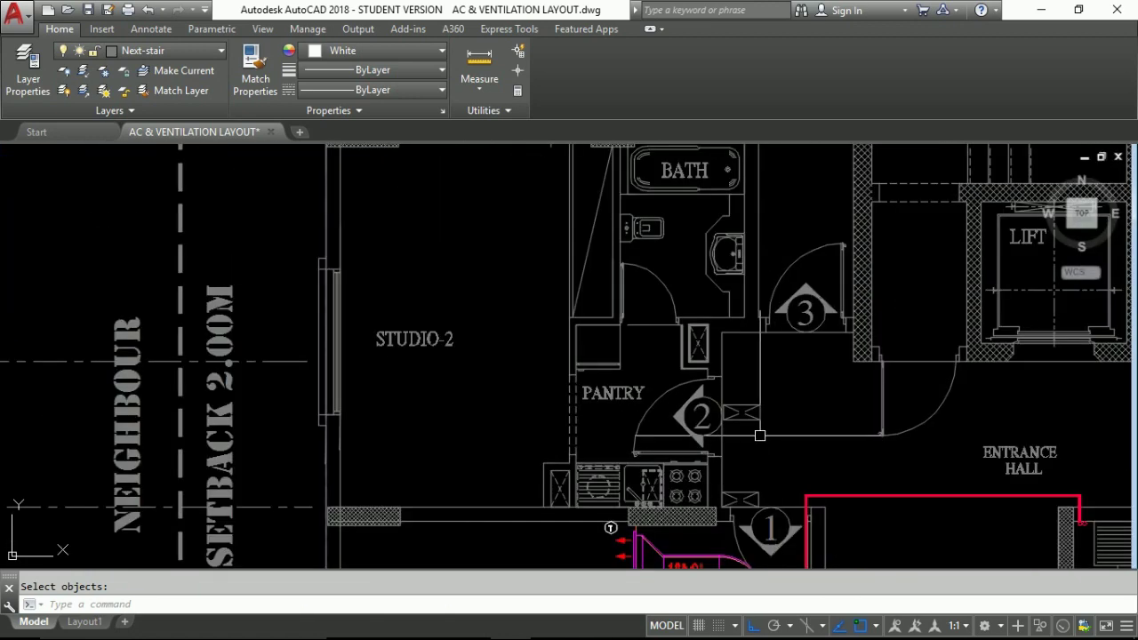
pyautogui.moveTo(776, 450); pyautogui.dragTo(799, 451, button='middle')
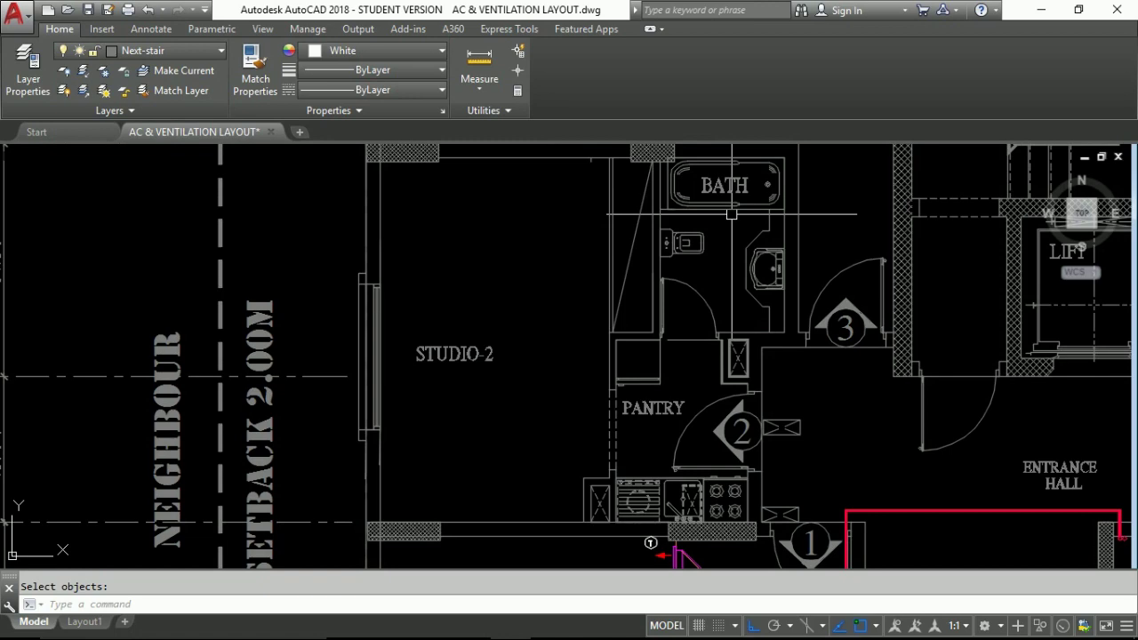
pyautogui.press('Return')
pyautogui.click(513, 457)
pyautogui.scroll(4, 782, 169)
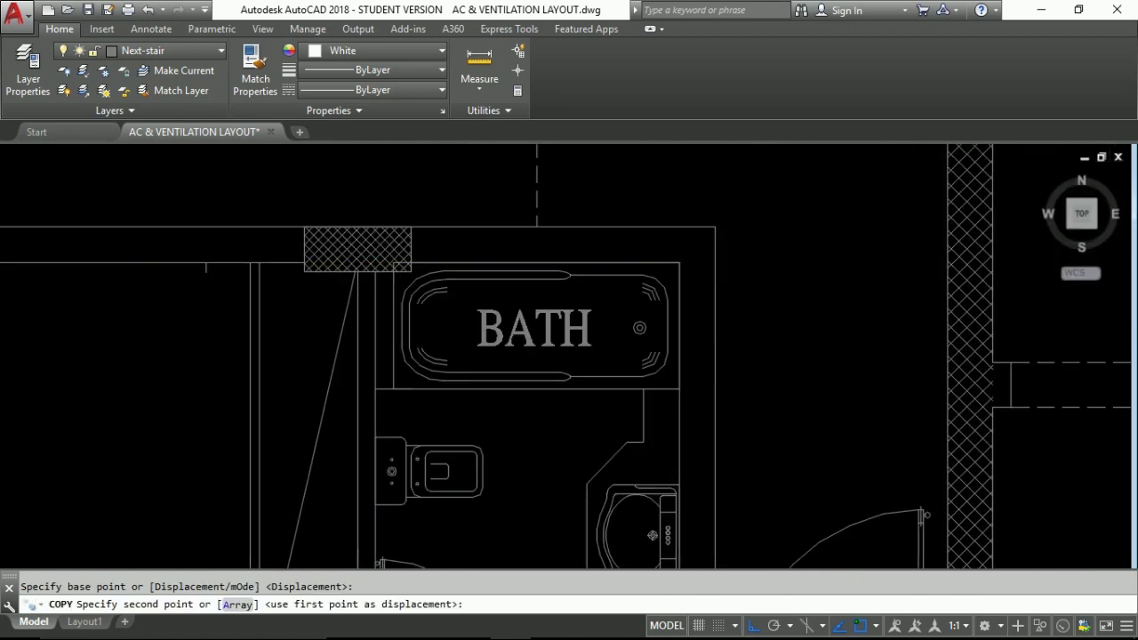
pyautogui.click(691, 253)
pyautogui.scroll(-4, 622, 276)
pyautogui.press('Escape')
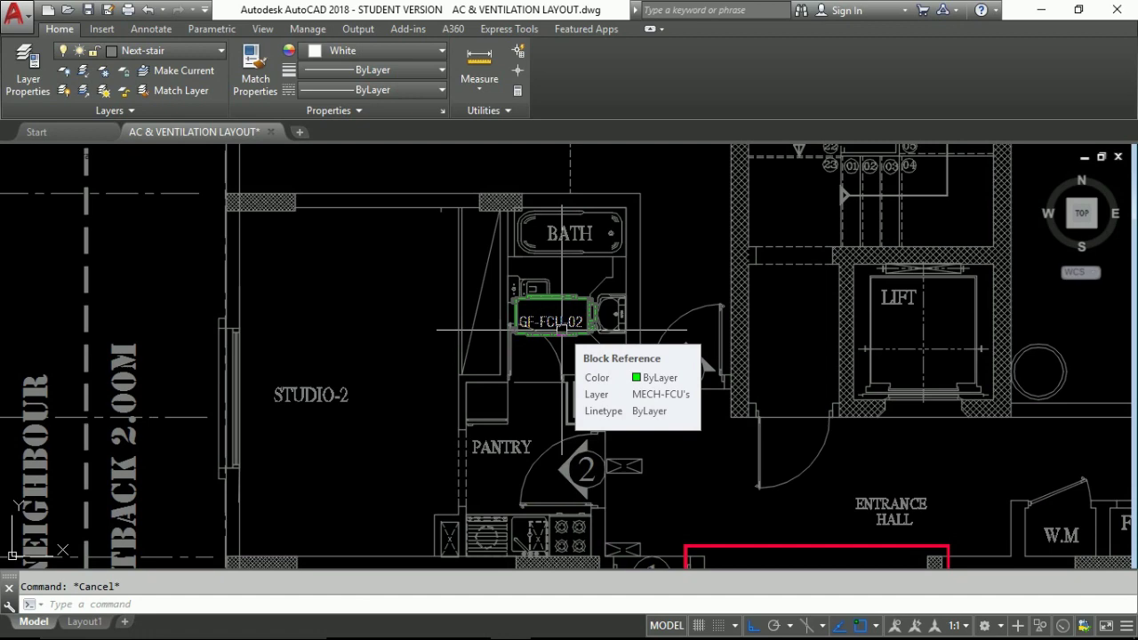
pyautogui.scroll(-3, 560, 329)
pyautogui.scroll(2, 604, 292)
pyautogui.scroll(3, 534, 329)
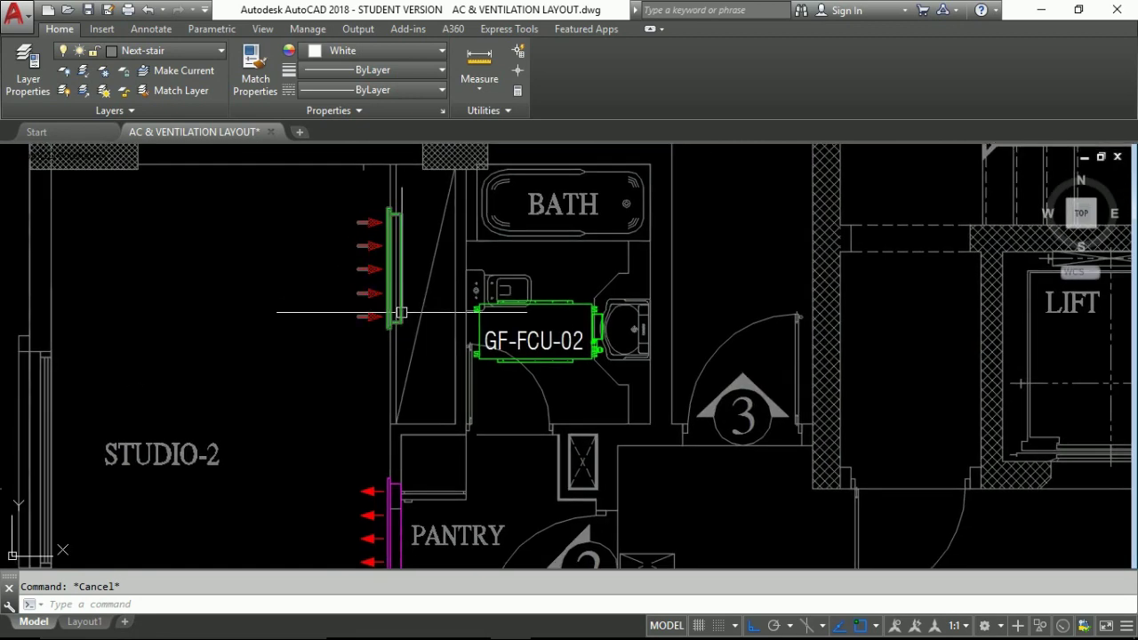
pyautogui.scroll(-1, 434, 317)
# Copy the pantry diffuser and its duct into the Studio-2 pantry.
pyautogui.moveTo(409, 353)
pyautogui.mouseDown(button='middle')
pyautogui.moveTo(417, 366)
pyautogui.moveTo(589, 410)
pyautogui.mouseUp(button='middle')
pyautogui.write('co')
pyautogui.press('Return')
pyautogui.click(434, 389)
pyautogui.press('Return')
pyautogui.click(434, 389)
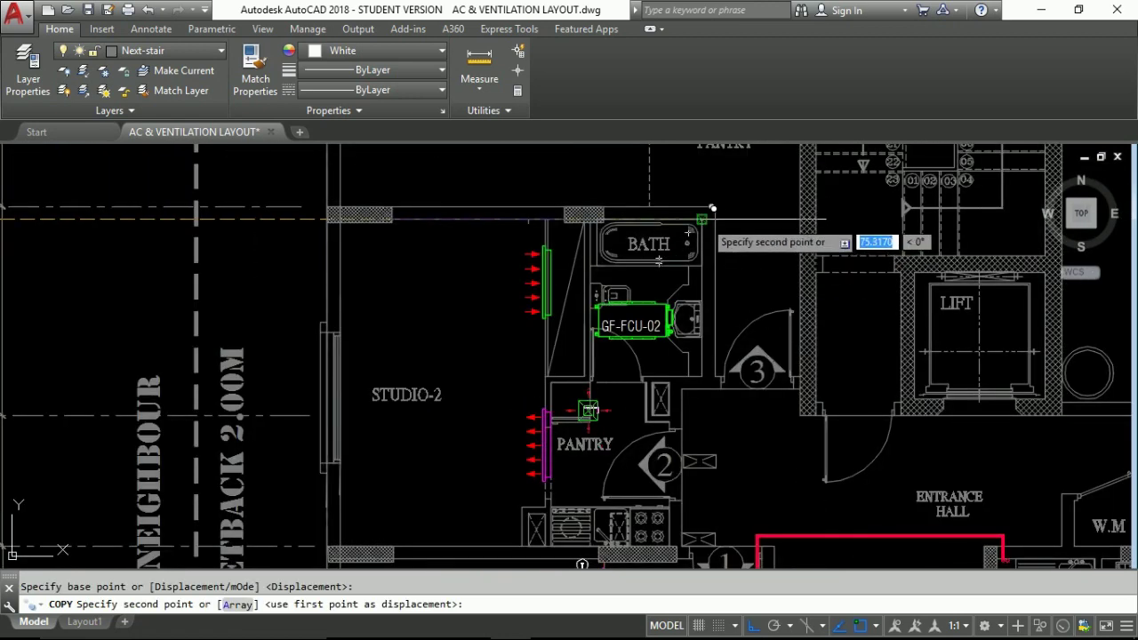
pyautogui.click(712, 208)
pyautogui.press('Escape')
pyautogui.moveTo(623, 474)
pyautogui.mouseDown(button='middle')
pyautogui.moveTo(567, 395)
pyautogui.moveTo(546, 408)
pyautogui.mouseUp(button='middle')
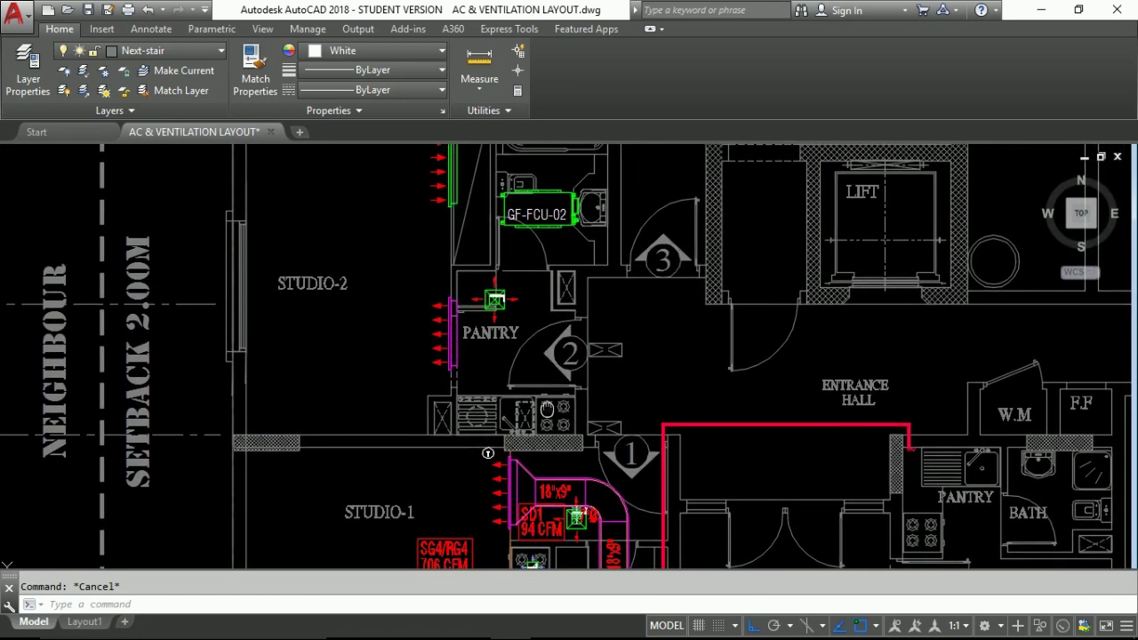
# Move the GF-FCU-02 unit to its new position in Studio-2.
pyautogui.click(538, 214)
pyautogui.write('m')
pyautogui.press('Return')
pyautogui.click(533, 178)
pyautogui.scroll(3, 751, 196)
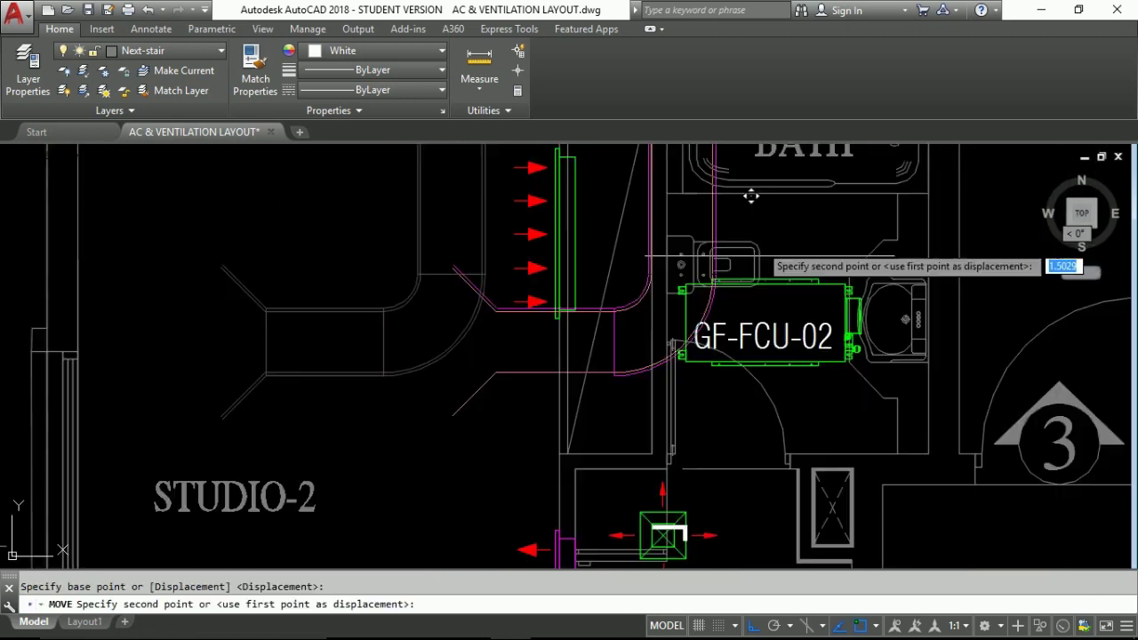
pyautogui.click(743, 249)
pyautogui.moveTo(807, 336)
pyautogui.mouseDown(button='middle')
pyautogui.moveTo(779, 246)
pyautogui.moveTo(647, 343)
pyautogui.mouseUp(button='middle')
pyautogui.press('Escape')
pyautogui.press('Escape')
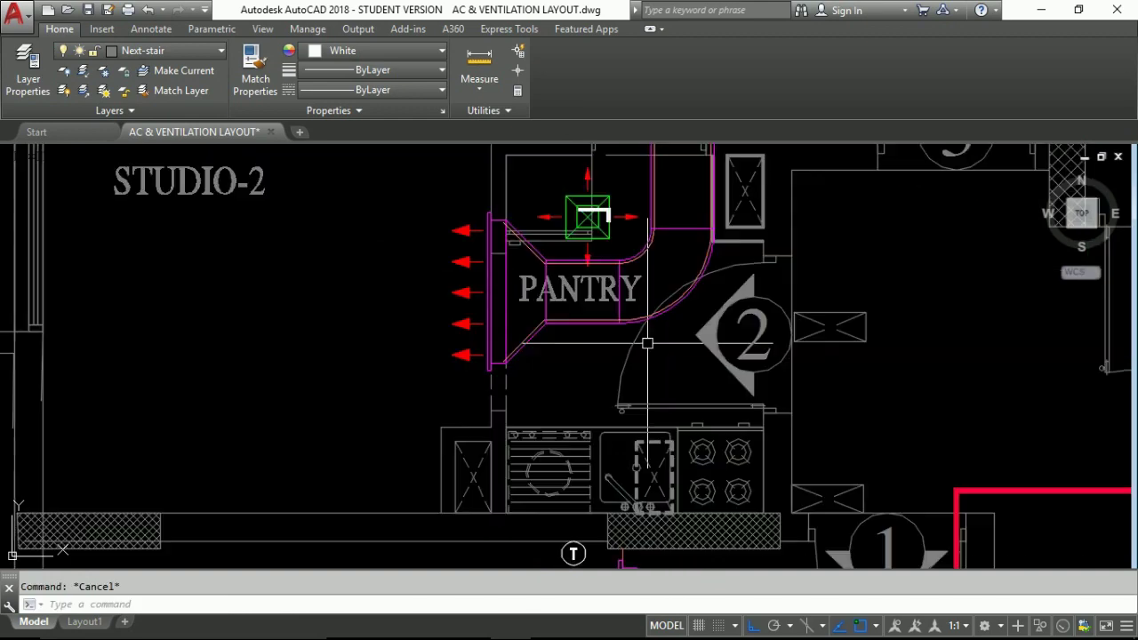
pyautogui.scroll(-3, 647, 343)
# Copy the pantry diffuser to a new point in Studio-2.
pyautogui.write('co')
pyautogui.press('Return')
pyautogui.click(613, 257)
pyautogui.scroll(3, 533, 373)
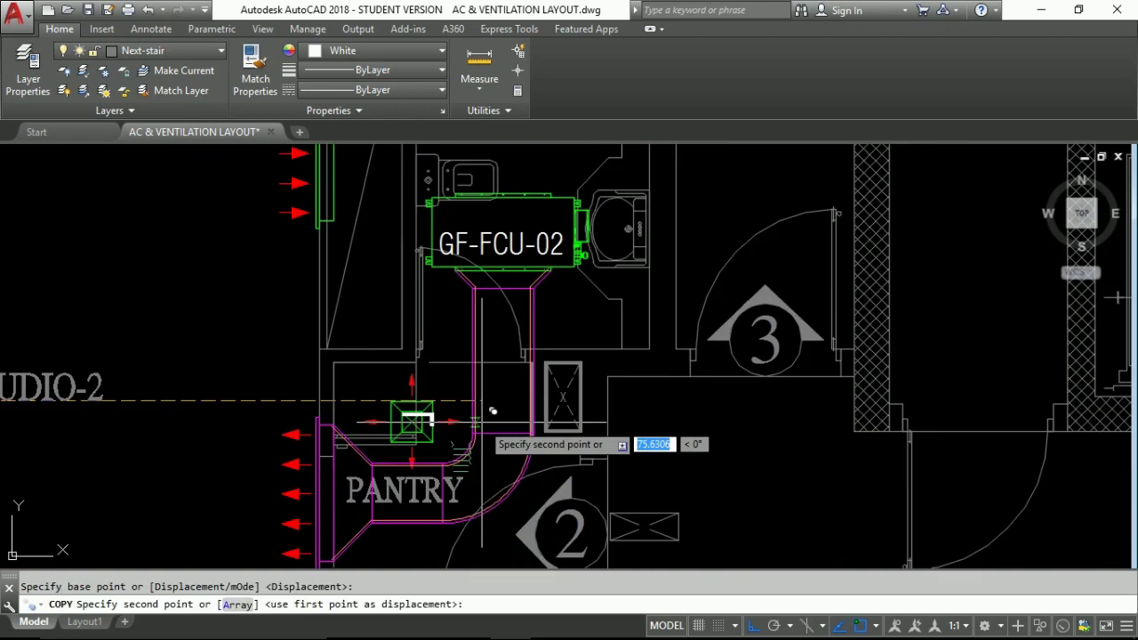
pyautogui.scroll(2, 483, 313)
pyautogui.click(483, 313)
pyautogui.press('Escape')
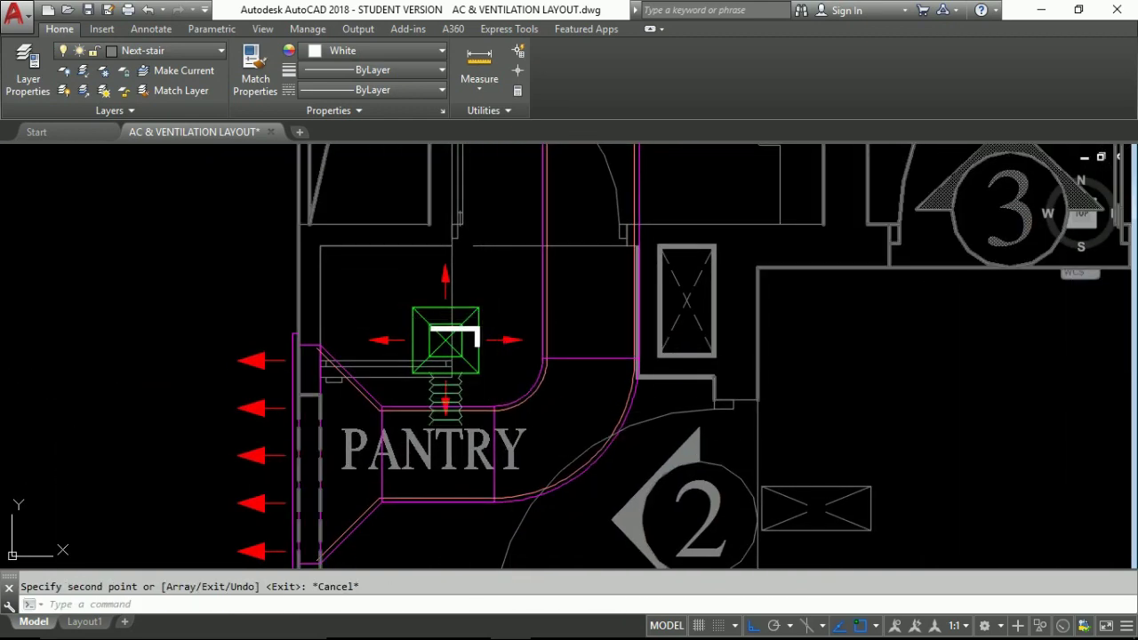
pyautogui.press('Escape')
# Place a copy of the T symbol along the wall below the pantry.
pyautogui.moveTo(467, 388)
pyautogui.mouseDown(button='middle')
pyautogui.moveTo(472, 403)
pyautogui.moveTo(523, 372)
pyautogui.mouseUp(button='middle')
pyautogui.scroll(2, 479, 431)
pyautogui.moveTo(444, 407); pyautogui.dragTo(563, 423, button='middle')
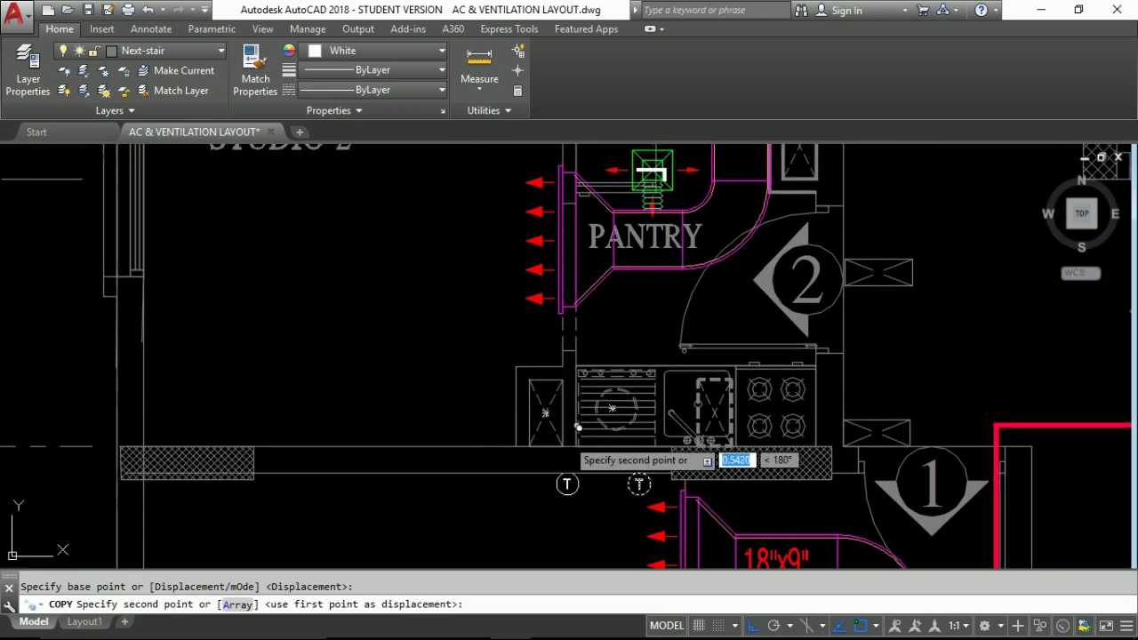
pyautogui.click(481, 432)
pyautogui.press('Escape')
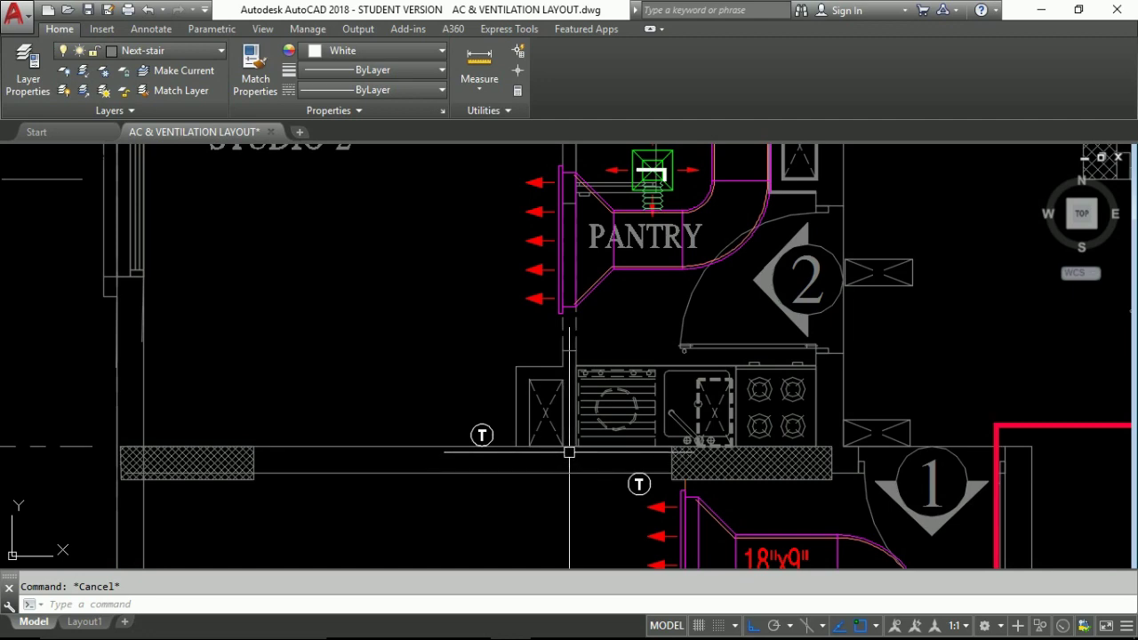
pyautogui.moveTo(624, 483)
pyautogui.mouseDown(button='middle')
pyautogui.moveTo(592, 366)
pyautogui.moveTo(566, 353)
pyautogui.mouseUp(button='middle')
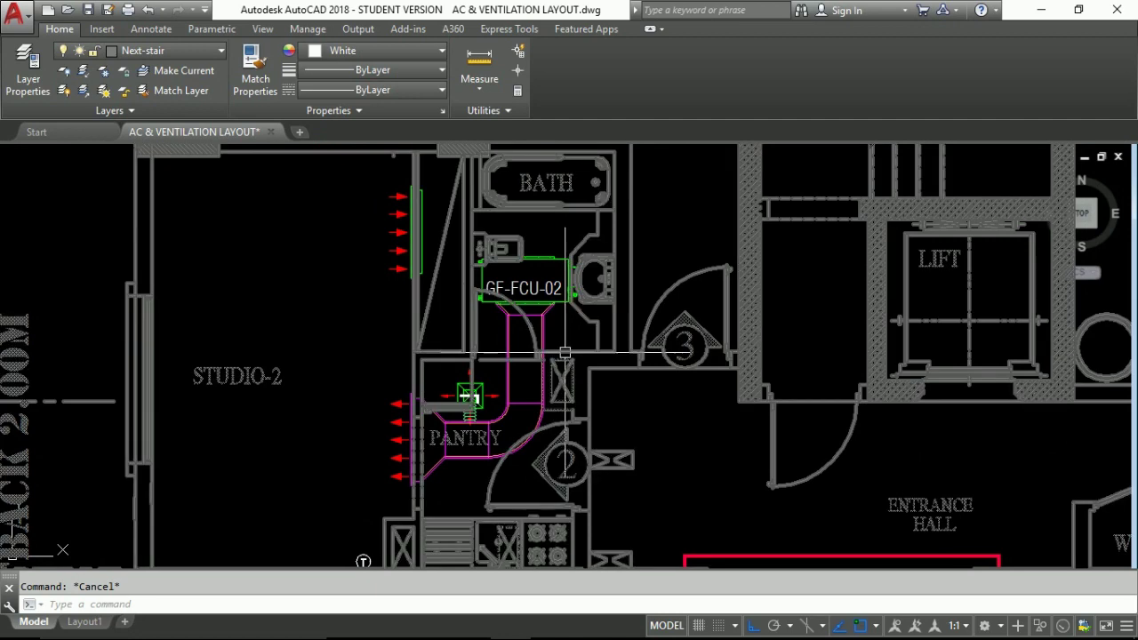
pyautogui.scroll(-3, 566, 348)
# Copy the red circle at the pipe end to a spot just right of it.
pyautogui.scroll(5, 534, 338)
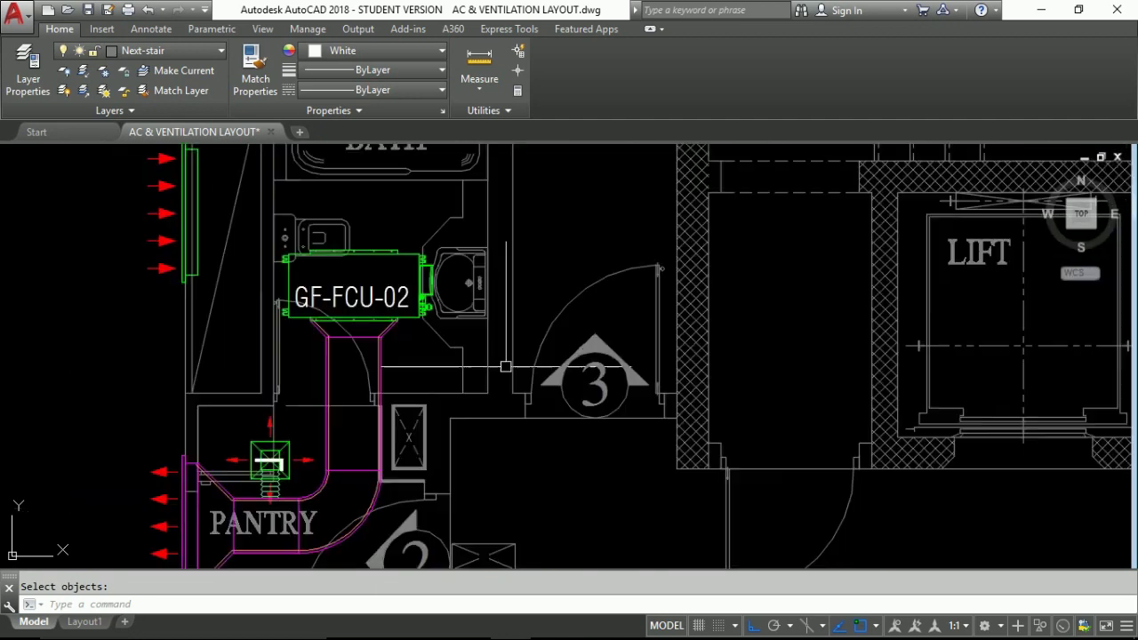
pyautogui.moveTo(504, 354); pyautogui.dragTo(453, 270, button='middle')
pyautogui.write('pl')
pyautogui.press('Return')
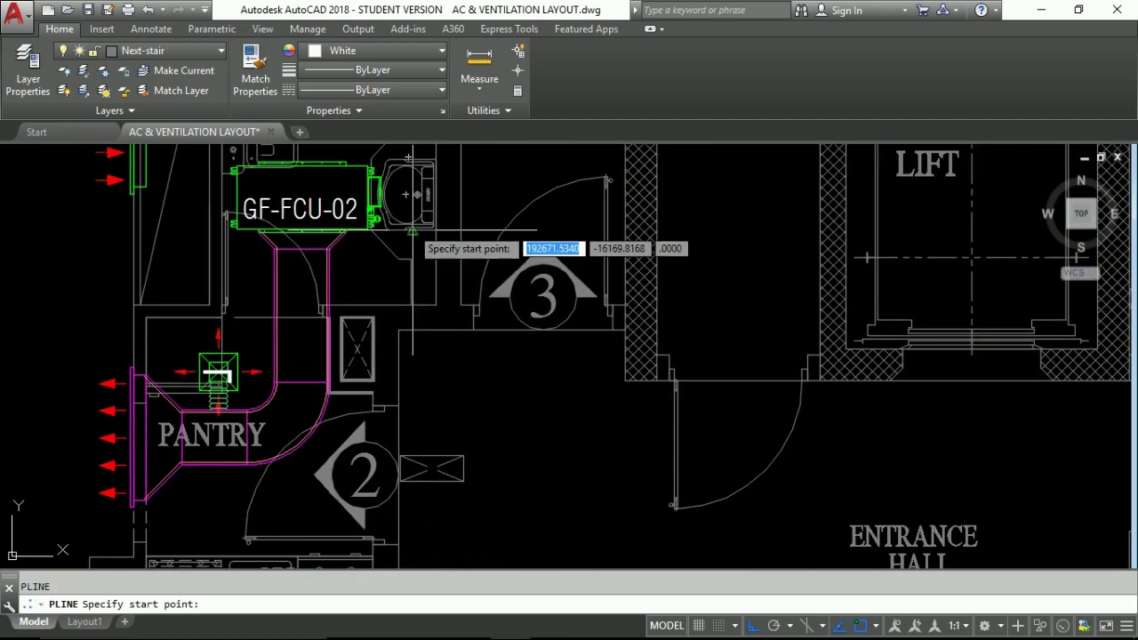
pyautogui.scroll(3, 436, 267)
pyautogui.scroll(5, 418, 257)
pyautogui.press('Escape')
pyautogui.write('c')
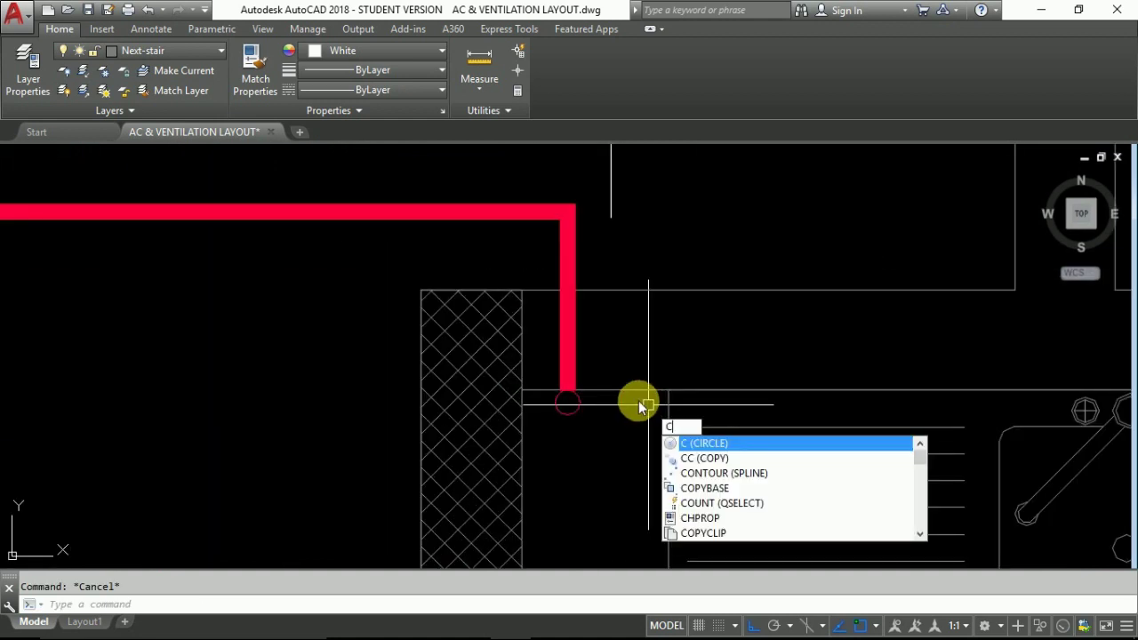
pyautogui.write('o')
pyautogui.press('Return')
pyautogui.click(562, 396)
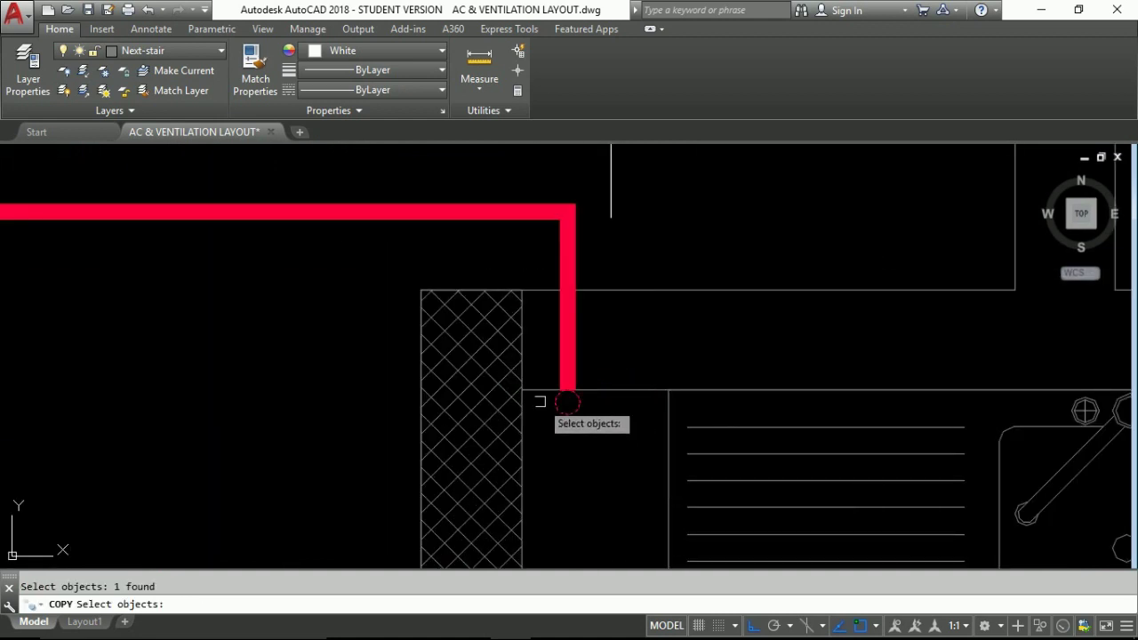
pyautogui.press('Return')
pyautogui.scroll(4, 543, 400)
pyautogui.click(603, 413)
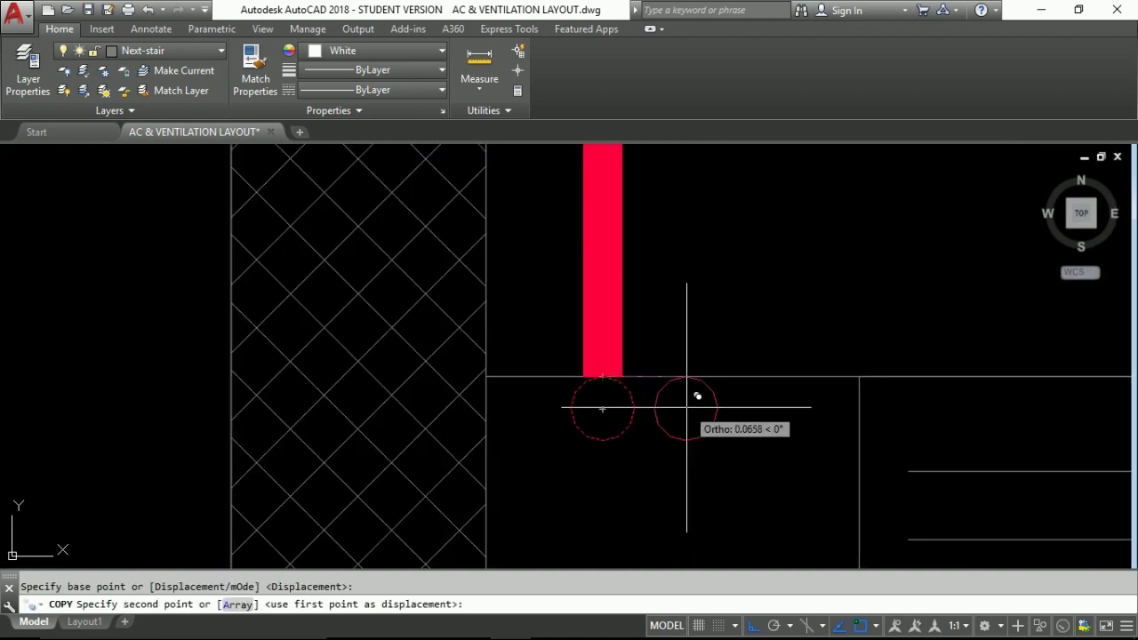
pyautogui.click(687, 407)
pyautogui.press('Escape')
pyautogui.scroll(-3, 687, 407)
# Draw a red polyline from the copied circle up across the Entrance Hall.
pyautogui.write('pl')
pyautogui.press('Return')
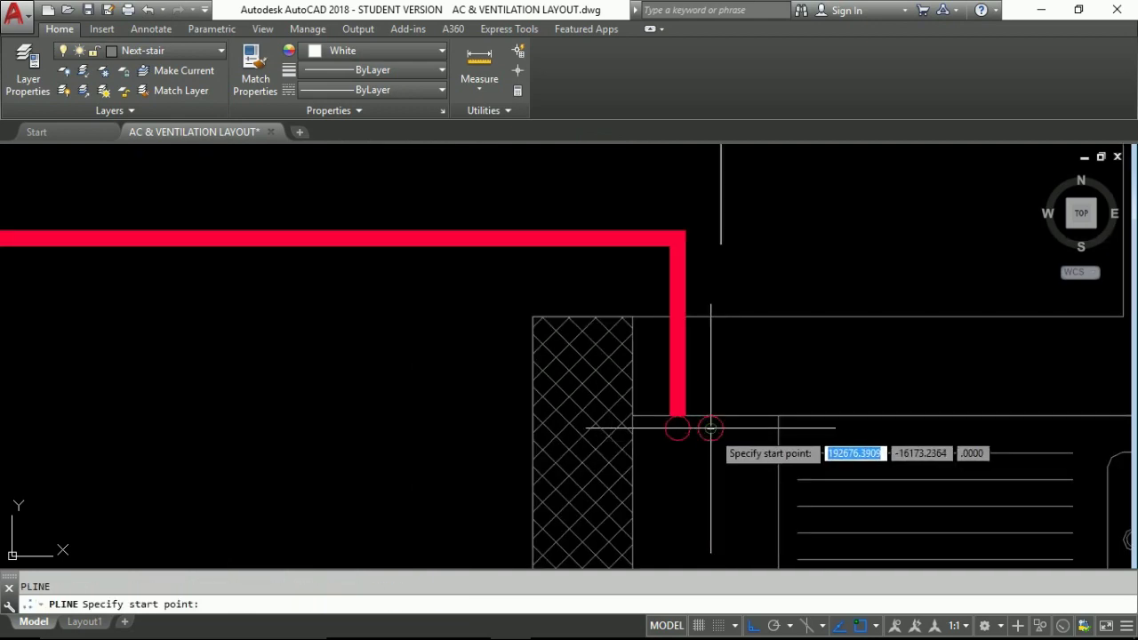
pyautogui.click(711, 428)
pyautogui.click(711, 223)
pyautogui.press('Escape')
pyautogui.scroll(-4, 446, 357)
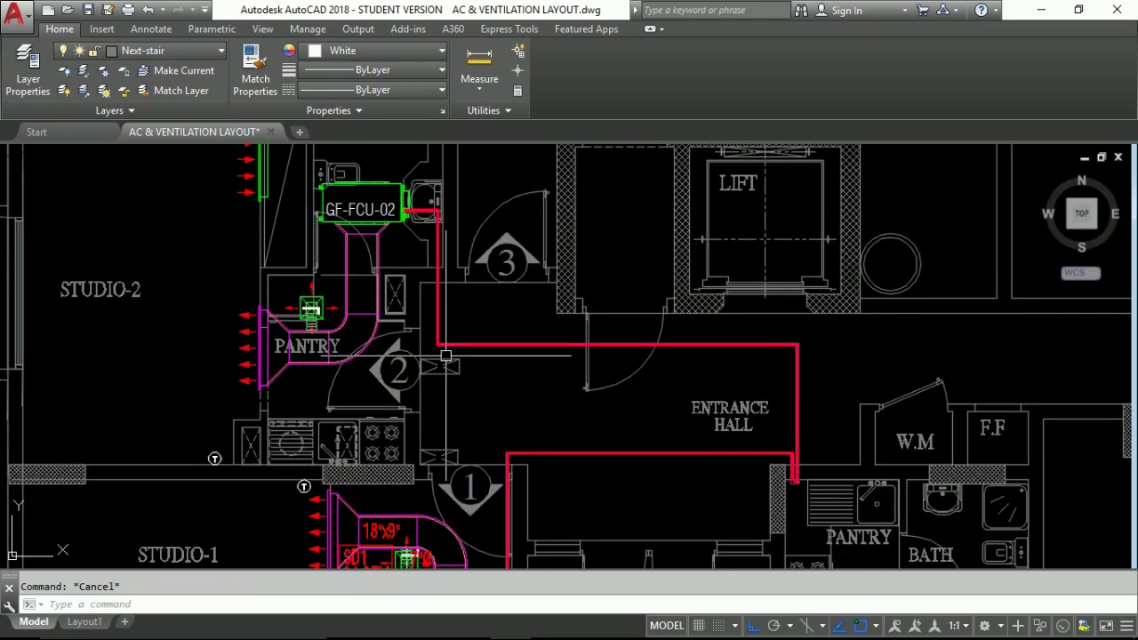
pyautogui.scroll(-3, 445, 356)
pyautogui.scroll(-1, 445, 357)
# Copy CU-GAC-01 1.5 to the right and relabel the copy CU-GAC-02.
pyautogui.scroll(1, 338, 369)
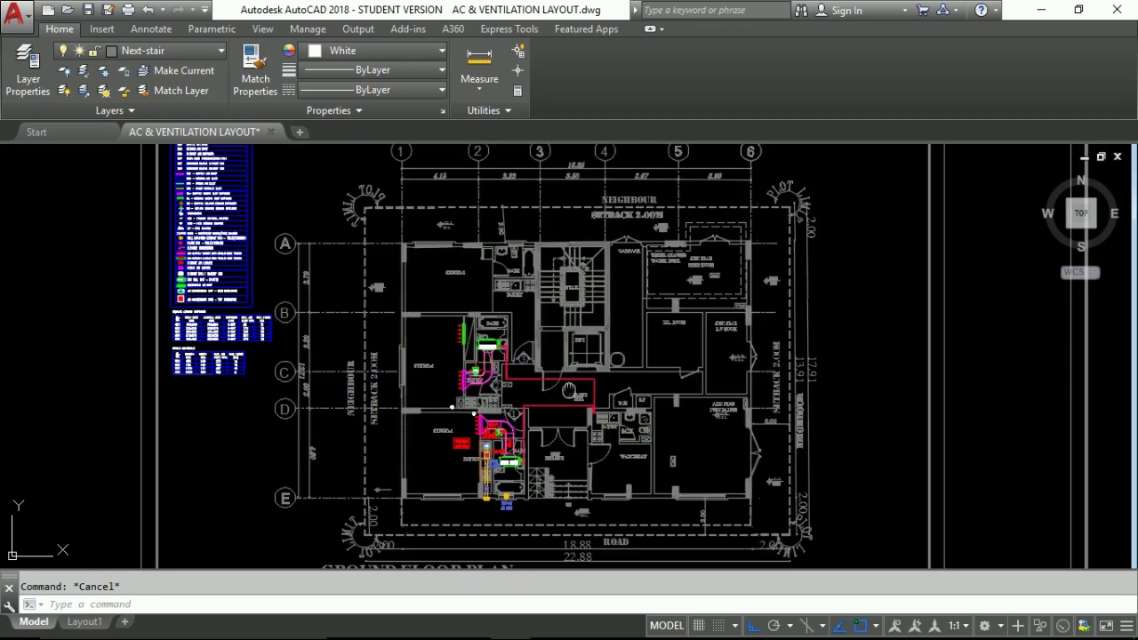
pyautogui.scroll(1, 337, 369)
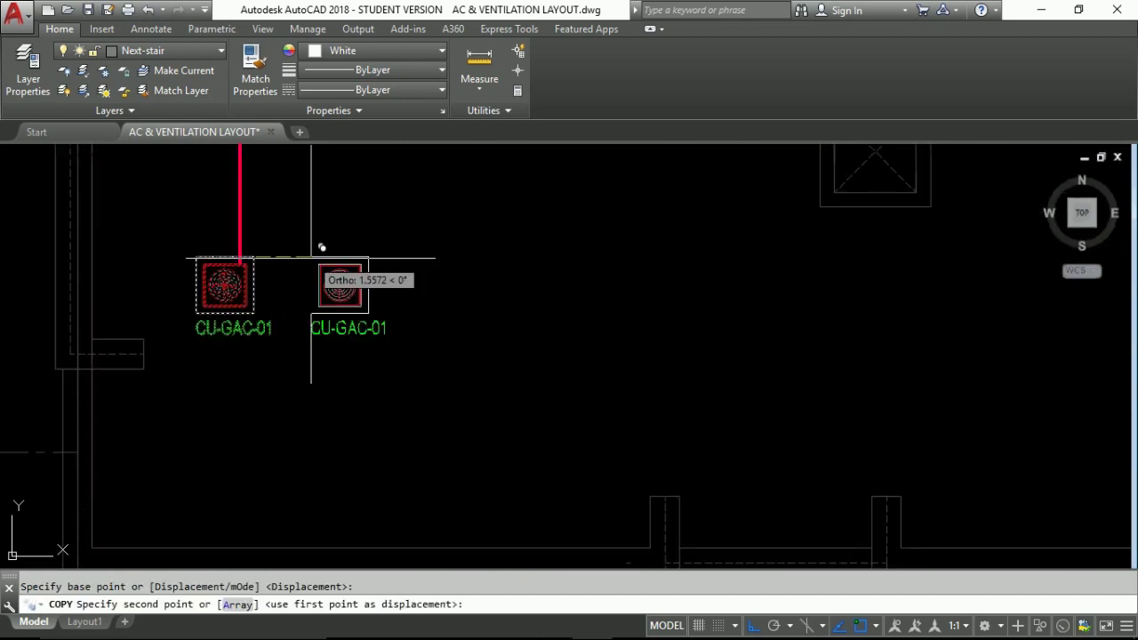
pyautogui.write('1')
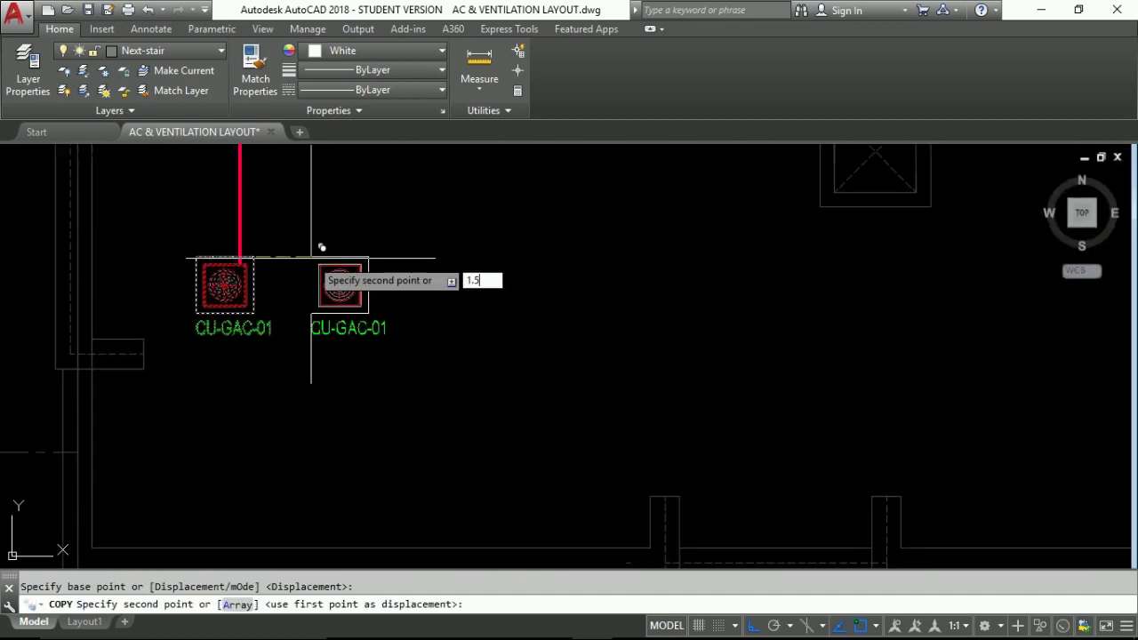
pyautogui.write('.5')
pyautogui.press('Return')
pyautogui.press('Escape')
pyautogui.press('Escape')
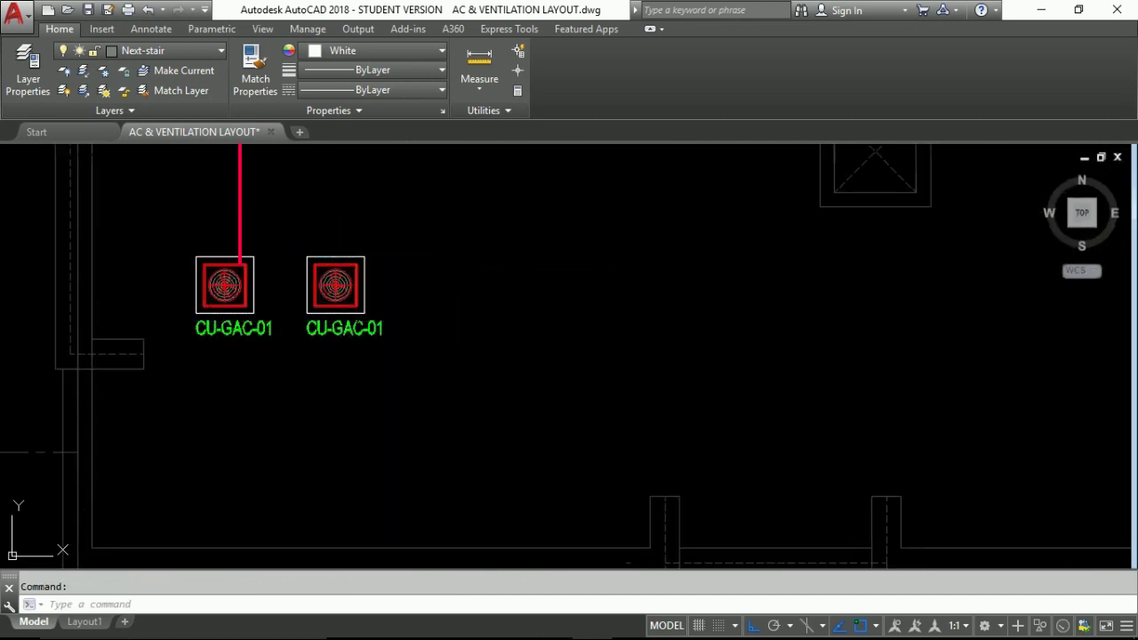
pyautogui.scroll(4, 360, 332)
pyautogui.doubleClick(401, 322)
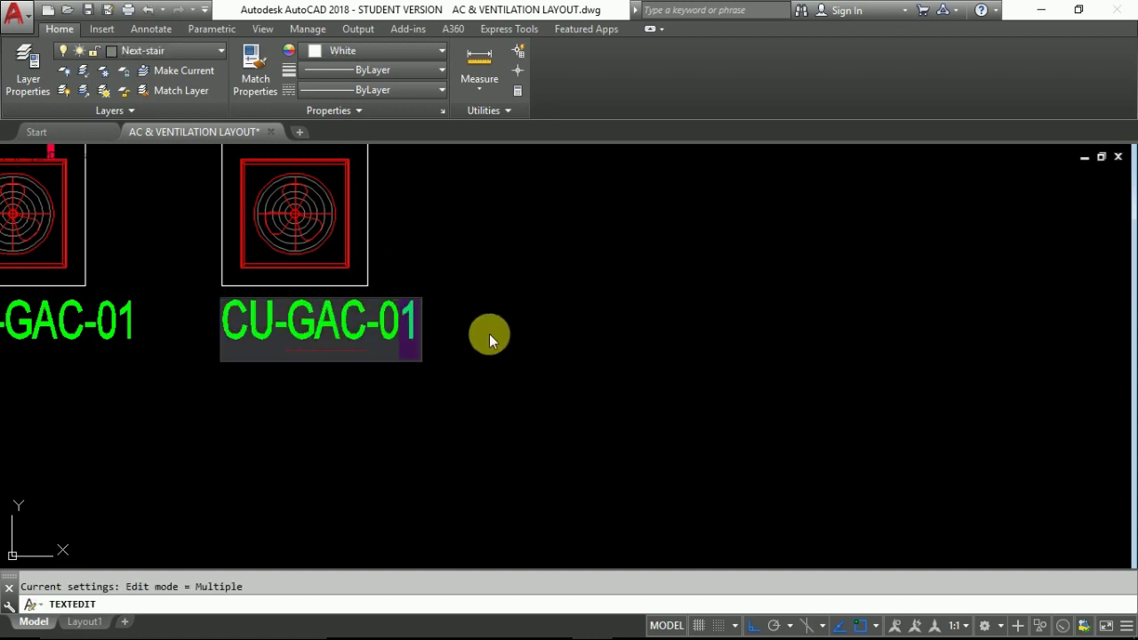
pyautogui.press('BackSpace')
pyautogui.write('2')
pyautogui.press('Return')
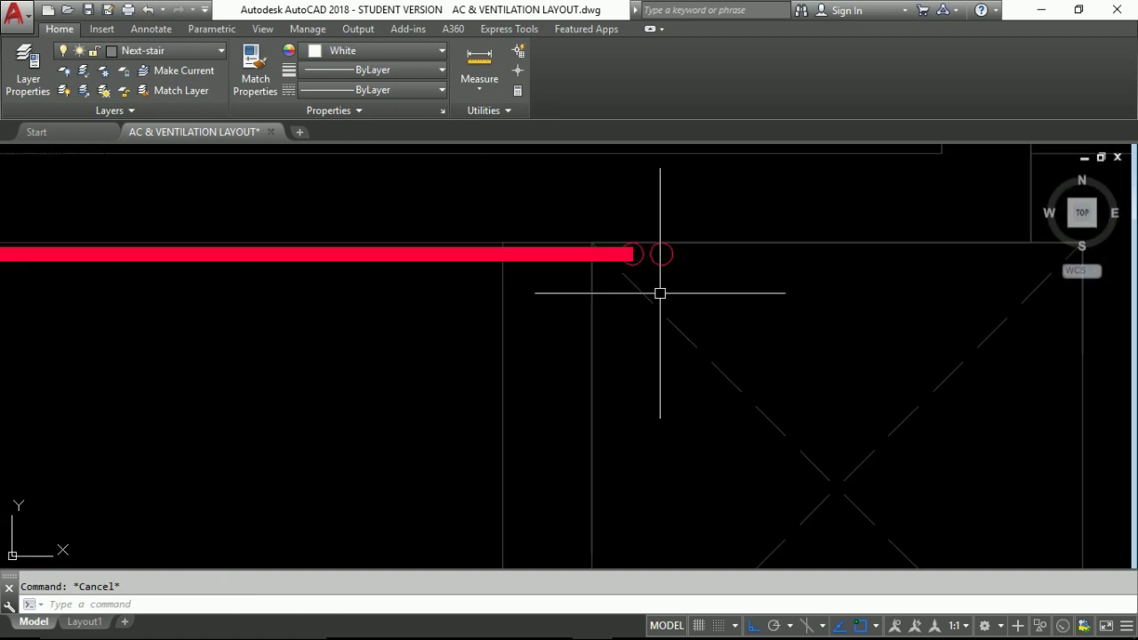
# Draw the red pipe polyline from the copied circle down to CU-GAC-02.
pyautogui.write('pl')
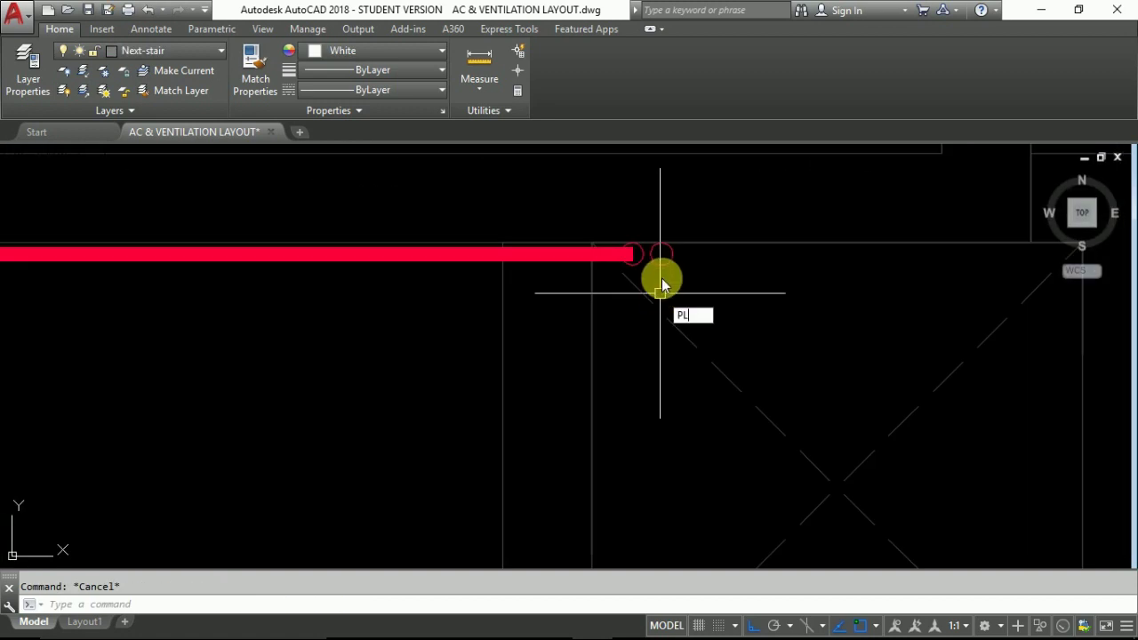
pyautogui.press('Return')
pyautogui.click(661, 254)
pyautogui.click(667, 288)
pyautogui.scroll(-3, 533, 302)
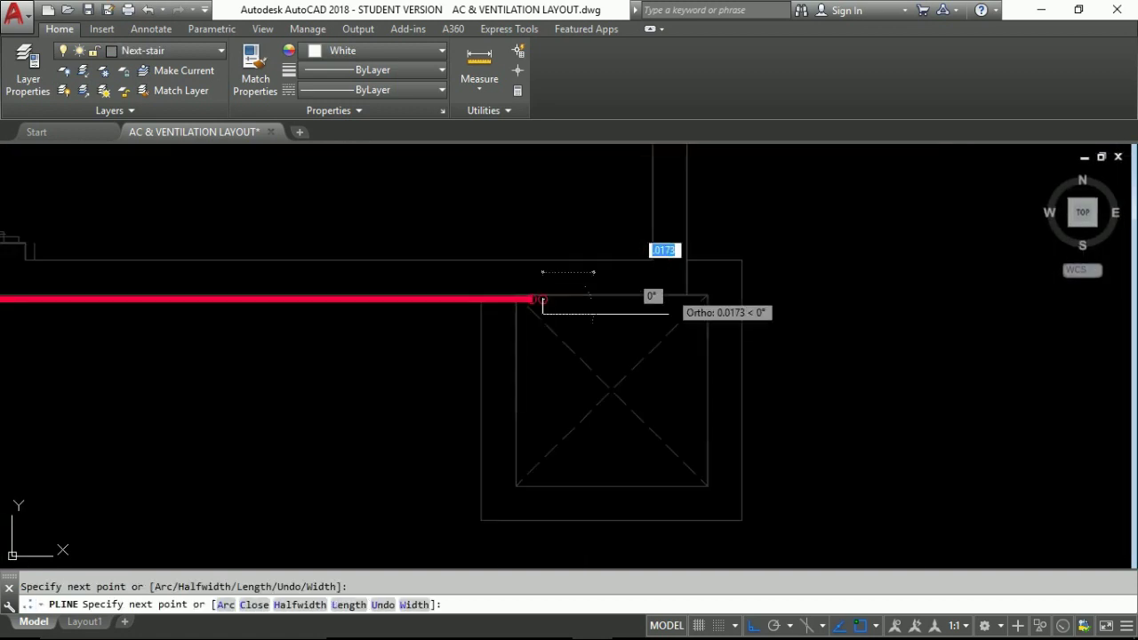
pyautogui.scroll(-2, 489, 320)
pyautogui.moveTo(373, 368); pyautogui.dragTo(866, 291, button='middle')
pyautogui.click(262, 242)
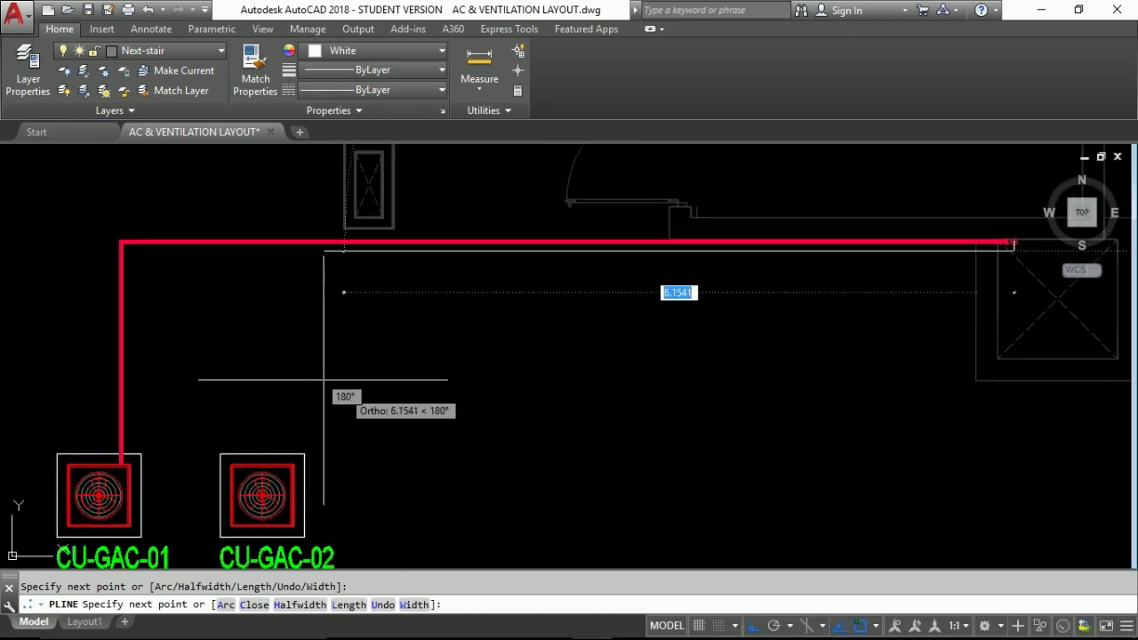
pyautogui.click(262, 453)
pyautogui.press('Escape')
pyautogui.scroll(-4, 598, 271)
pyautogui.moveTo(580, 299)
pyautogui.mouseDown(button='middle')
pyautogui.moveTo(516, 365)
pyautogui.moveTo(703, 370)
pyautogui.mouseUp(button='middle')
pyautogui.scroll(-2, 495, 343)
# Read the outline's 21.4394 area, then bring the THERMAL LOAD Excel workbook forward.
pyautogui.scroll(-5, 703, 369)
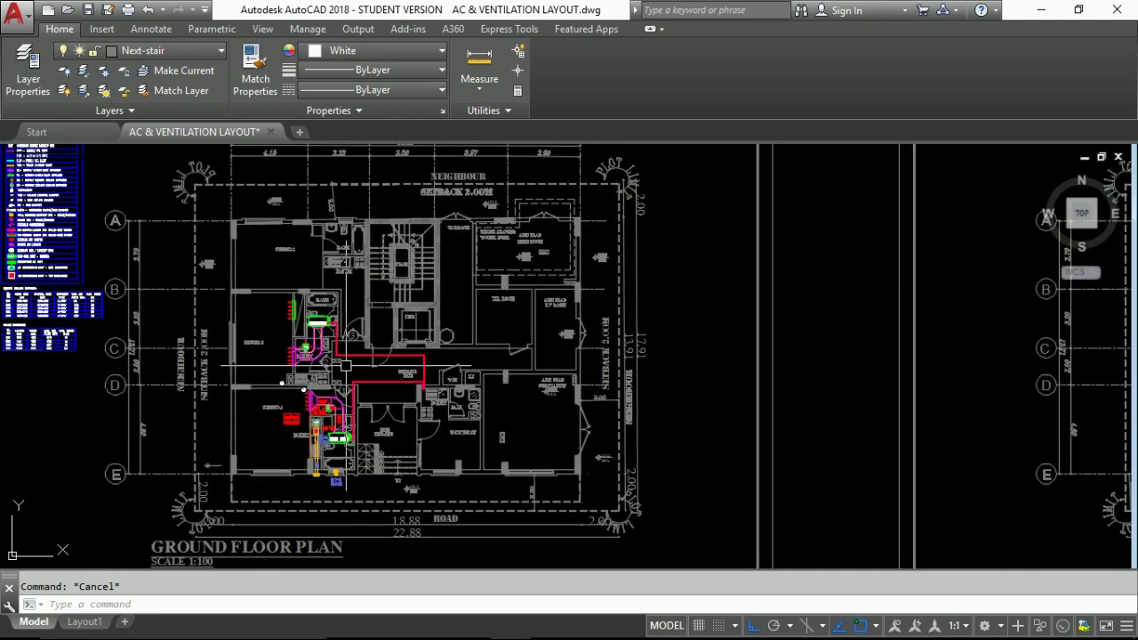
pyautogui.scroll(3, 375, 363)
pyautogui.scroll(2, 375, 363)
pyautogui.scroll(-5, 374, 364)
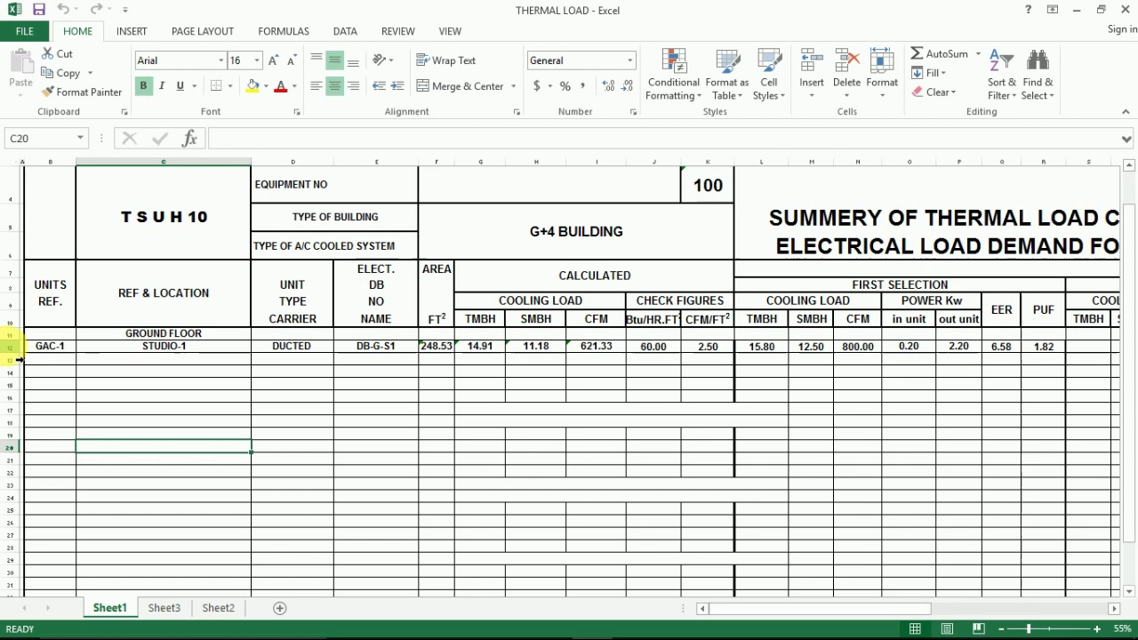
pyautogui.click(9, 347)
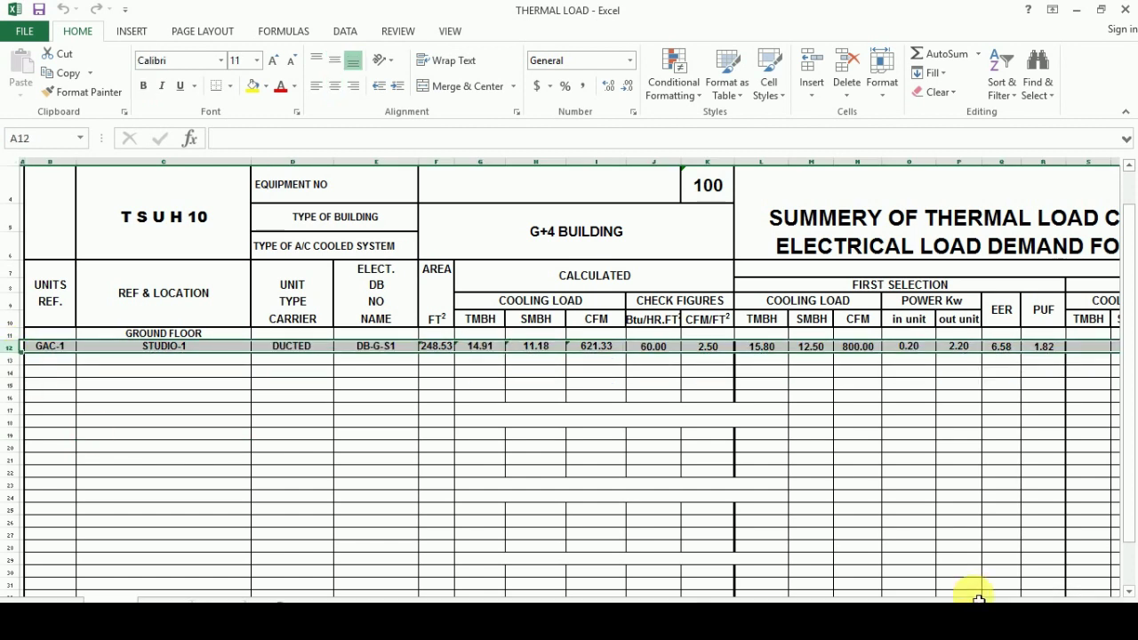
# Copy GAC-1's row 12 into row 13.
pyautogui.hotkey('ctrl', 'c')
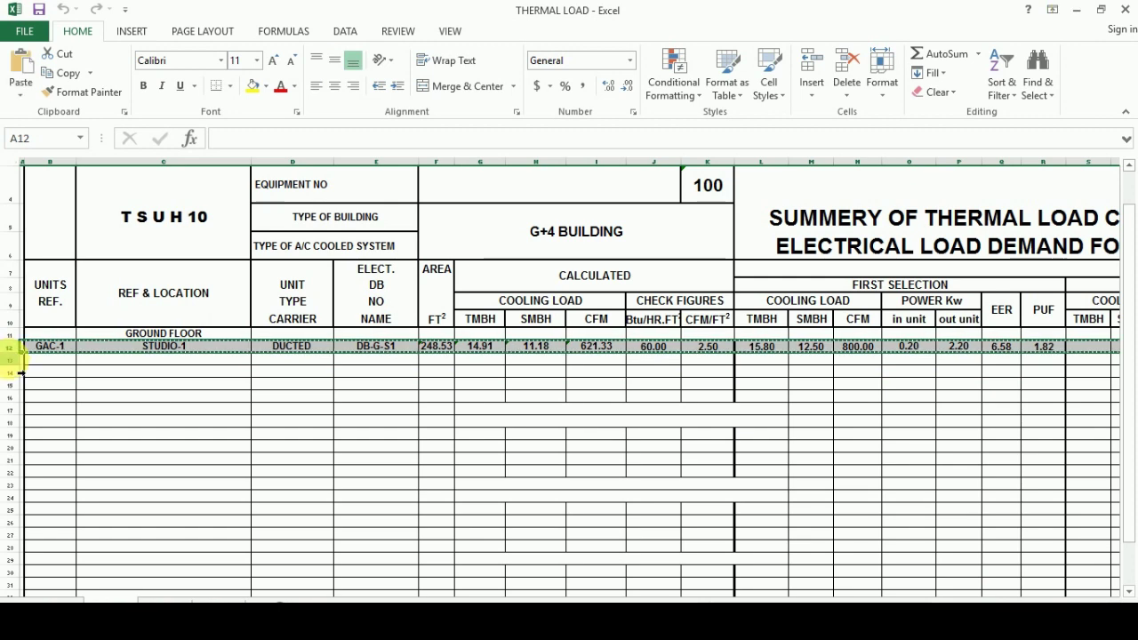
pyautogui.click(13, 359)
pyautogui.hotkey('ctrl', 'v')
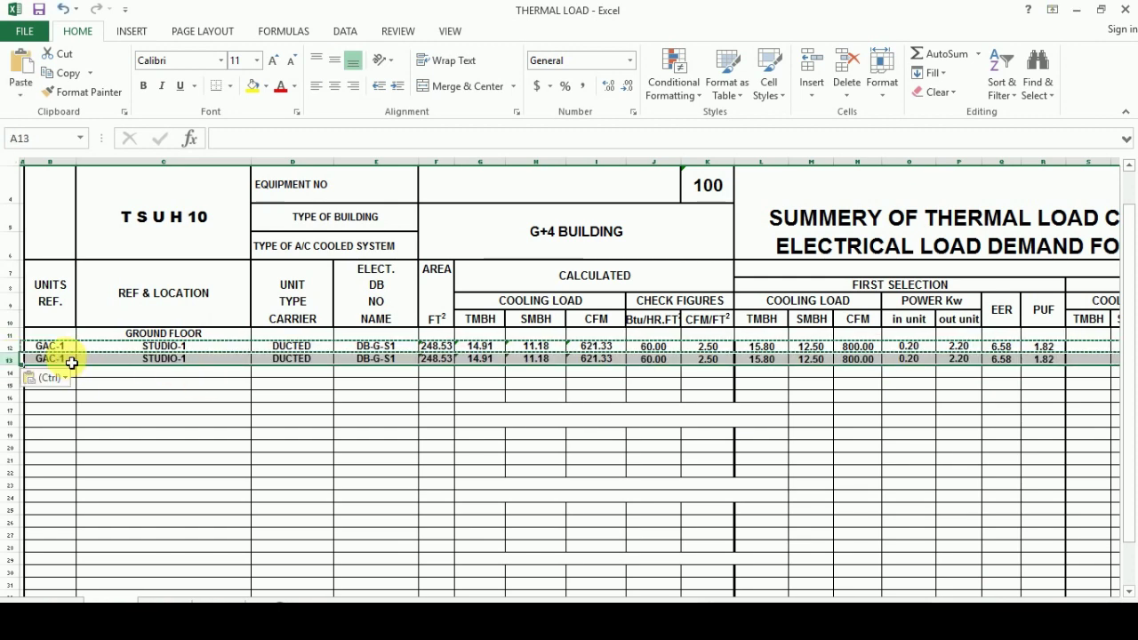
pyautogui.click(64, 360)
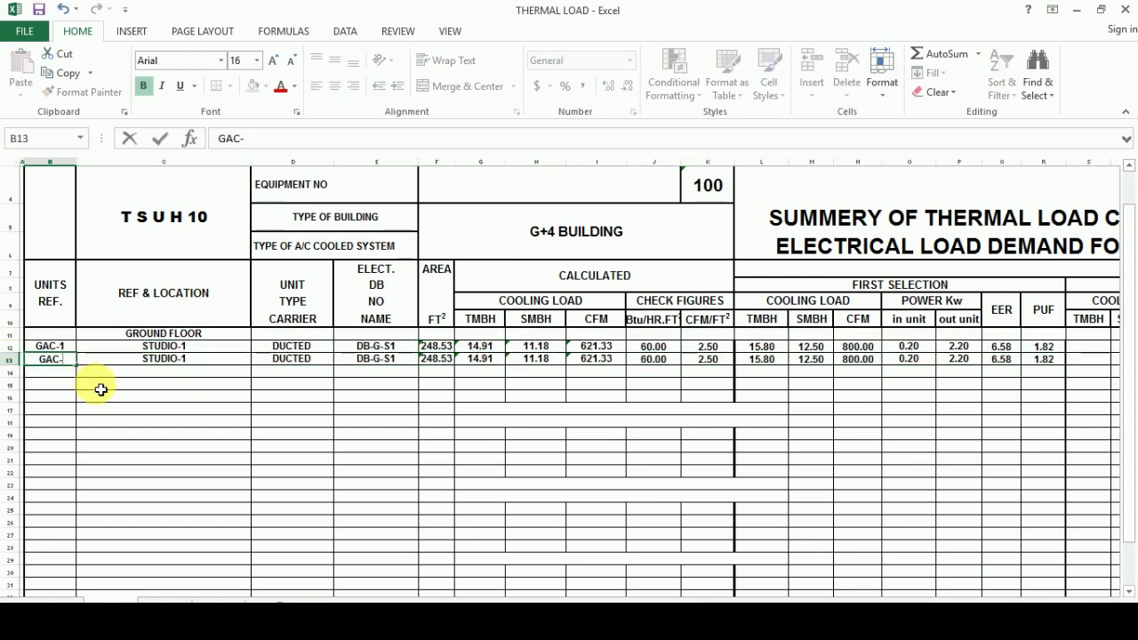
pyautogui.write('2')
# Change row 13's location to STUDIO-2 and its panel to DB-G-S2.
pyautogui.doubleClick(195, 361)
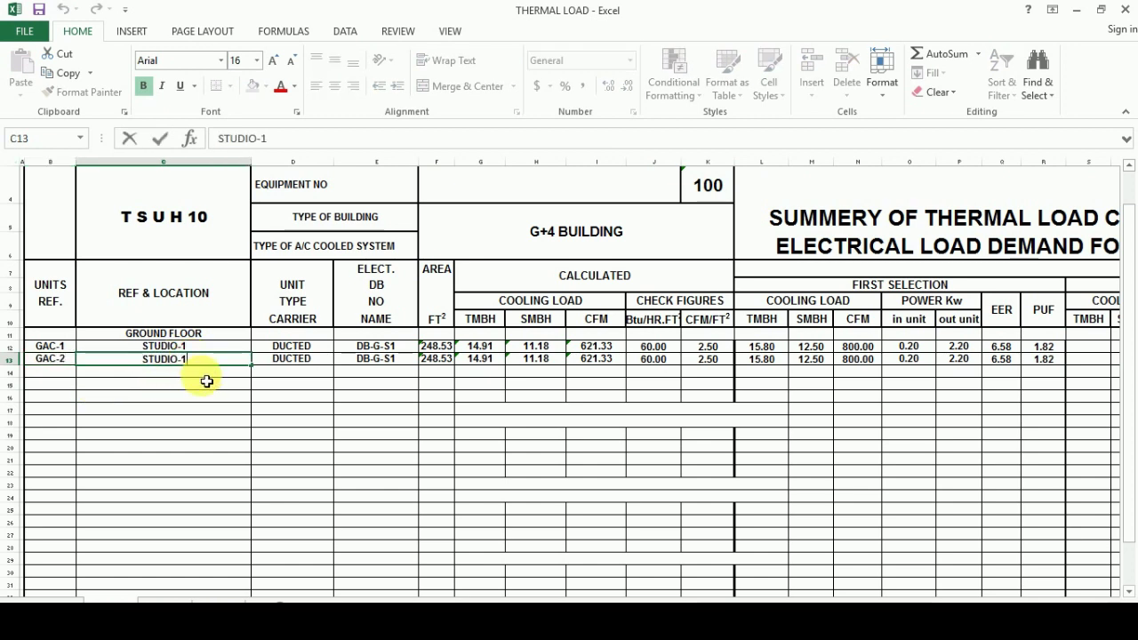
pyautogui.write('2')
pyautogui.click(391, 397)
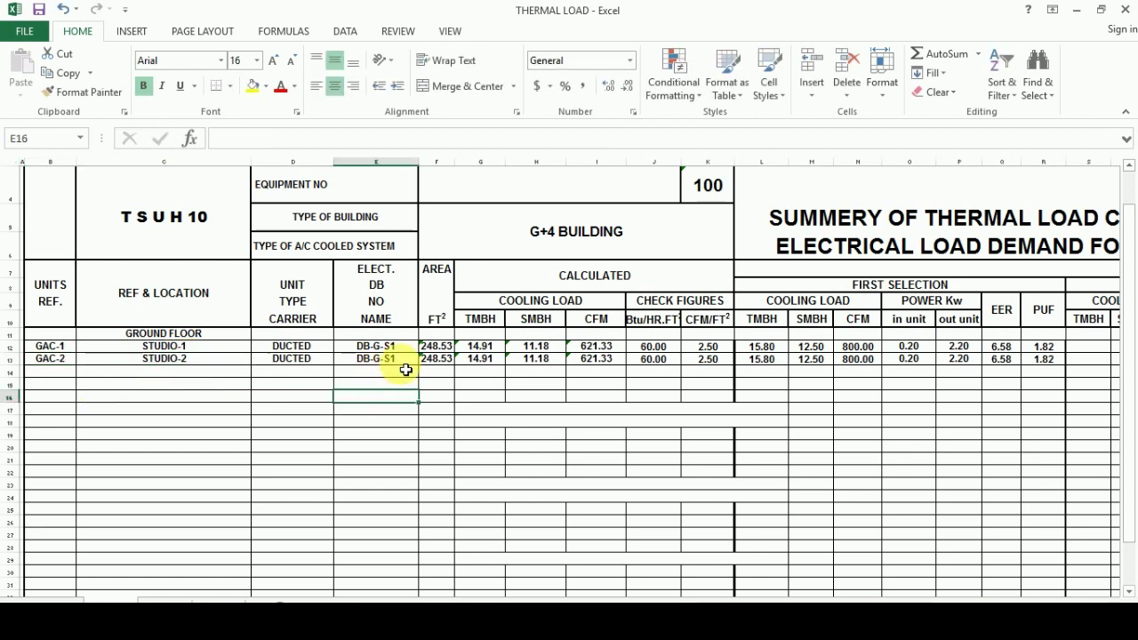
pyautogui.doubleClick(401, 360)
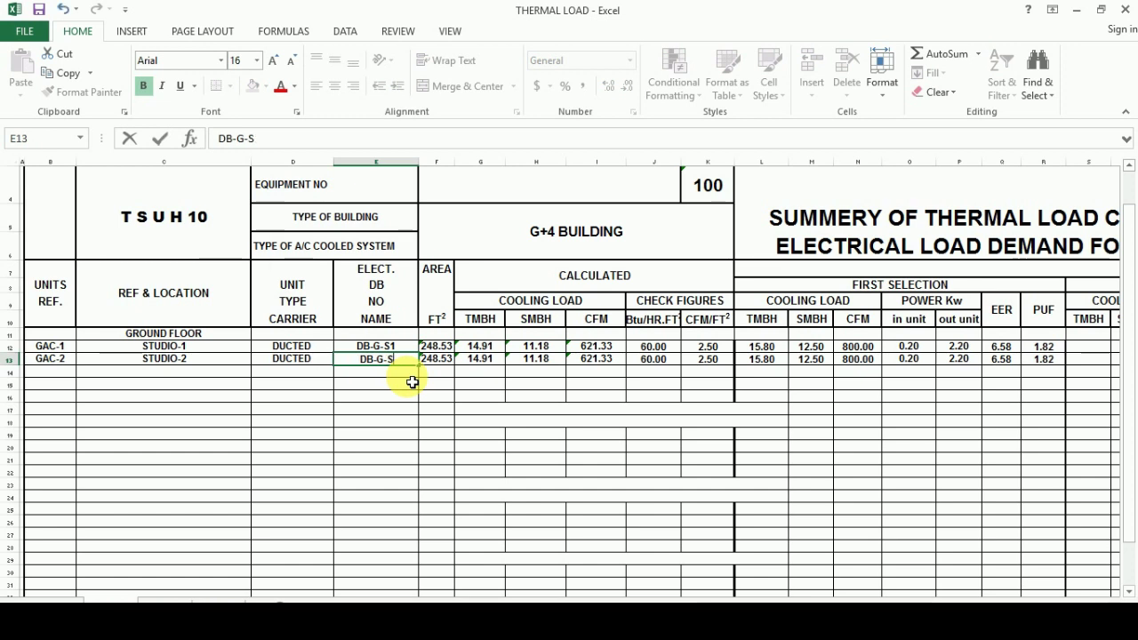
pyautogui.write('2')
pyautogui.click(444, 412)
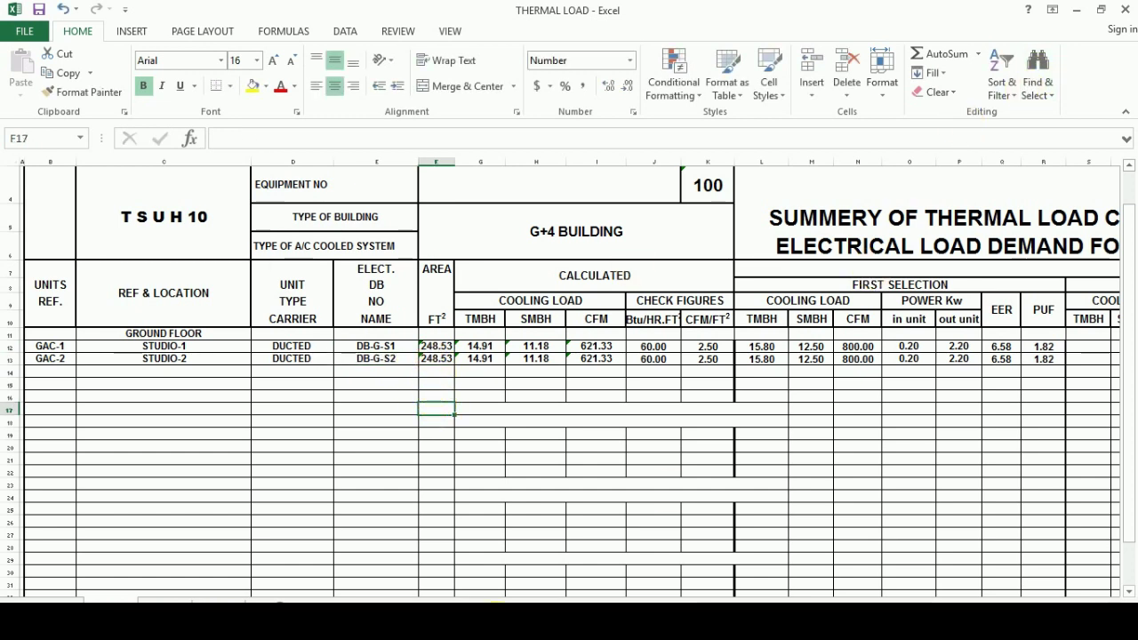
# Replace STUDIO-2's area in F13 with =21.44*10.764, giving 230.78 ft².
pyautogui.click(606, 569)
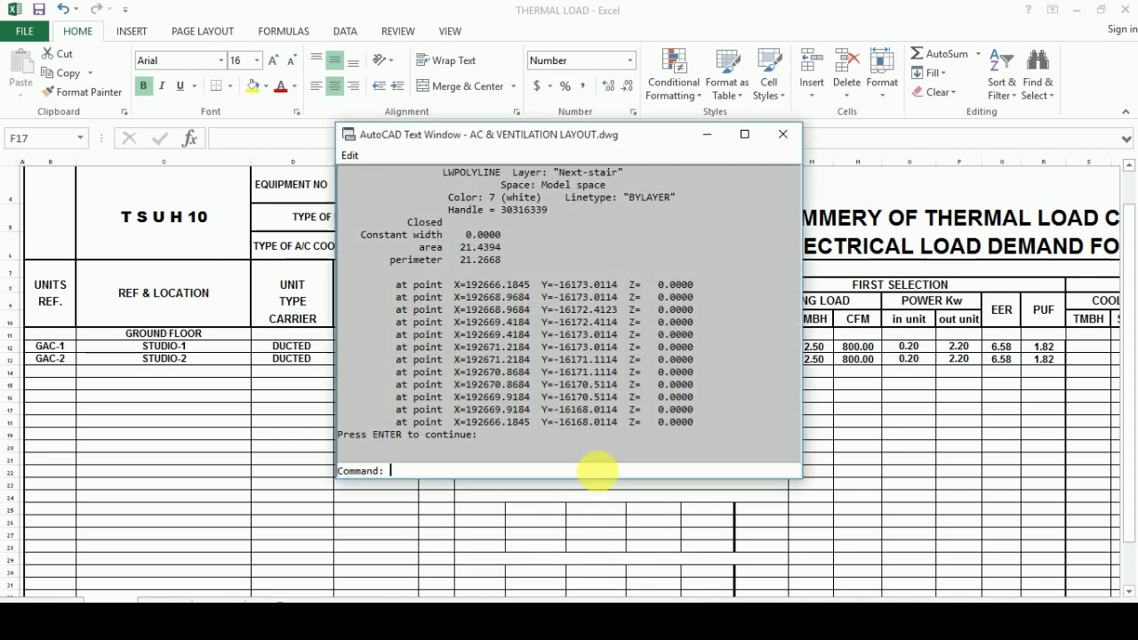
pyautogui.click(711, 139)
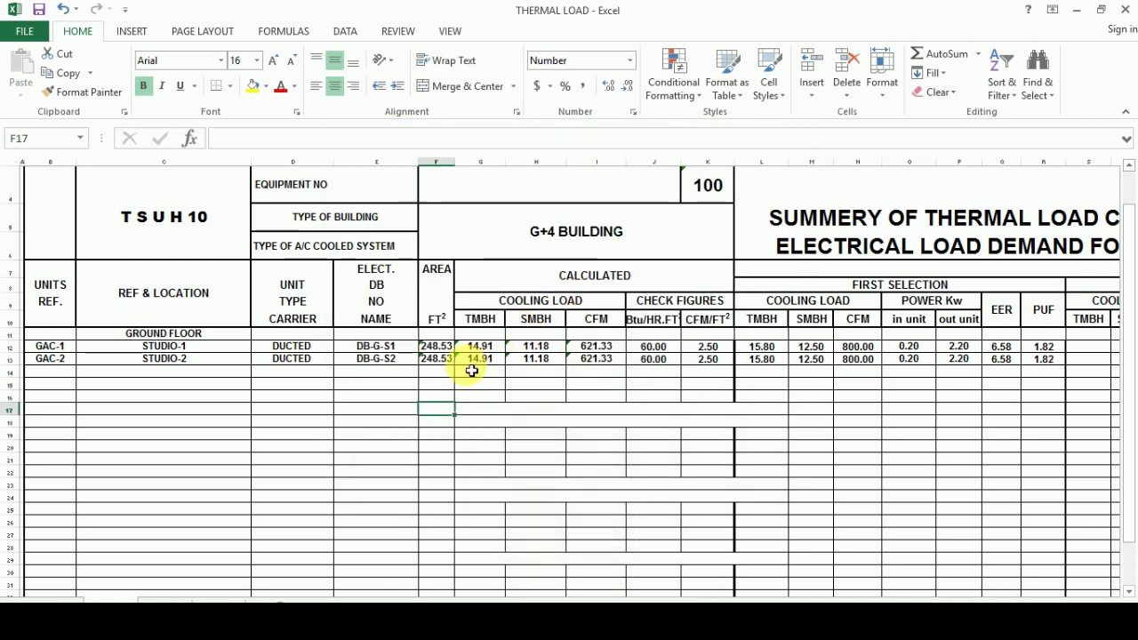
pyautogui.click(446, 359)
pyautogui.press('Delete')
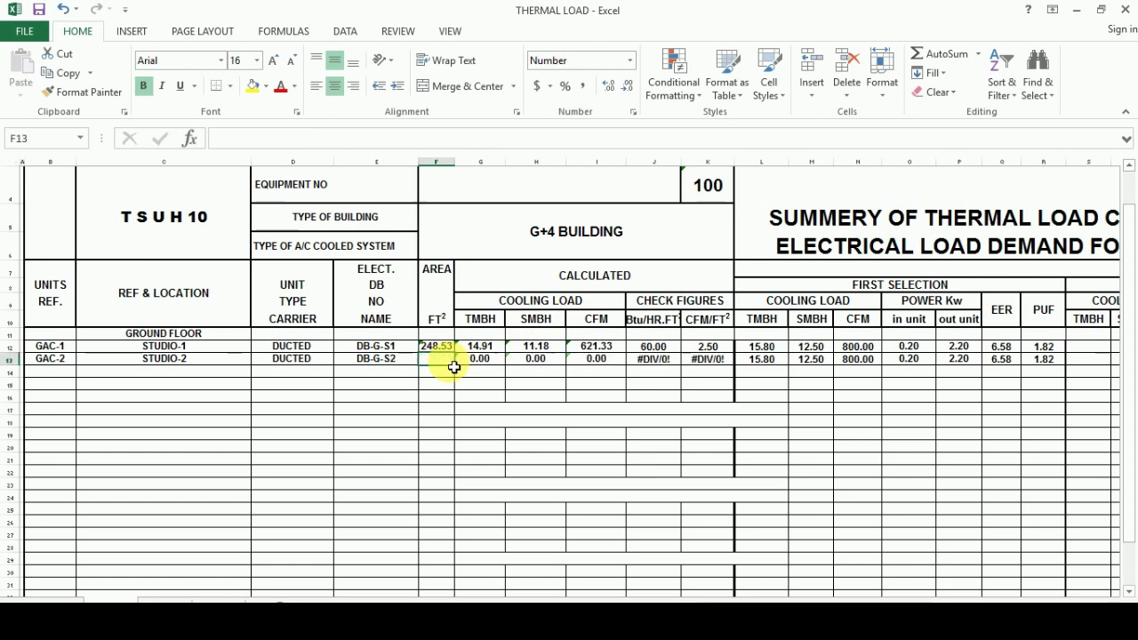
pyautogui.write('=21.44*10.764')
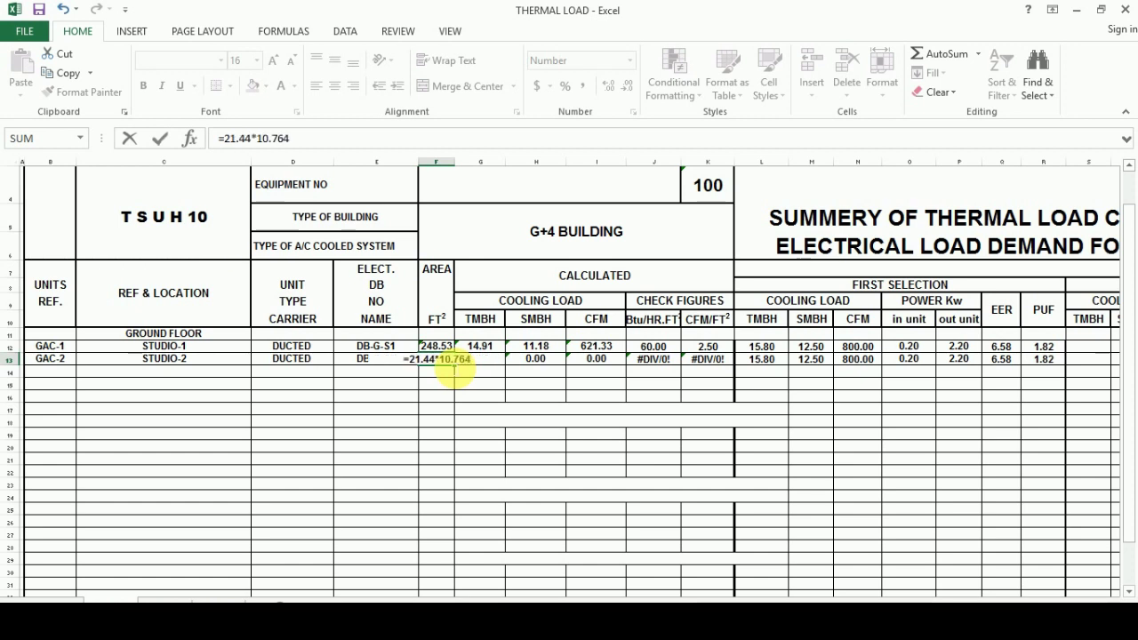
pyautogui.press('Return')
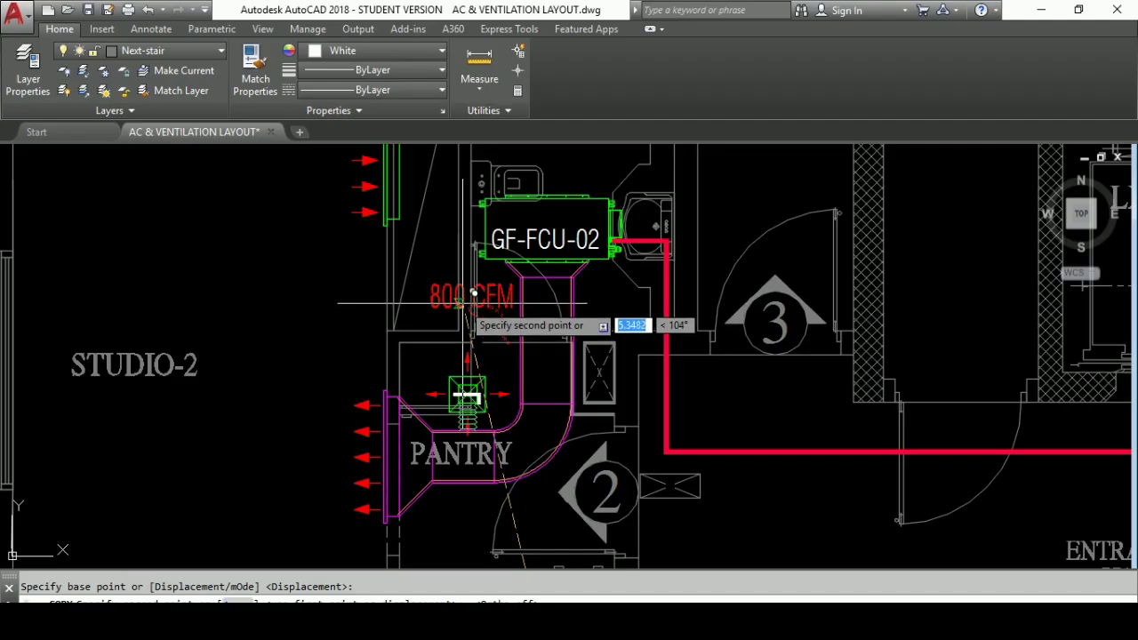
# Place a copied 800 CFM label beside GF-FCU-02.
pyautogui.press('F8')
pyautogui.click(473, 298)
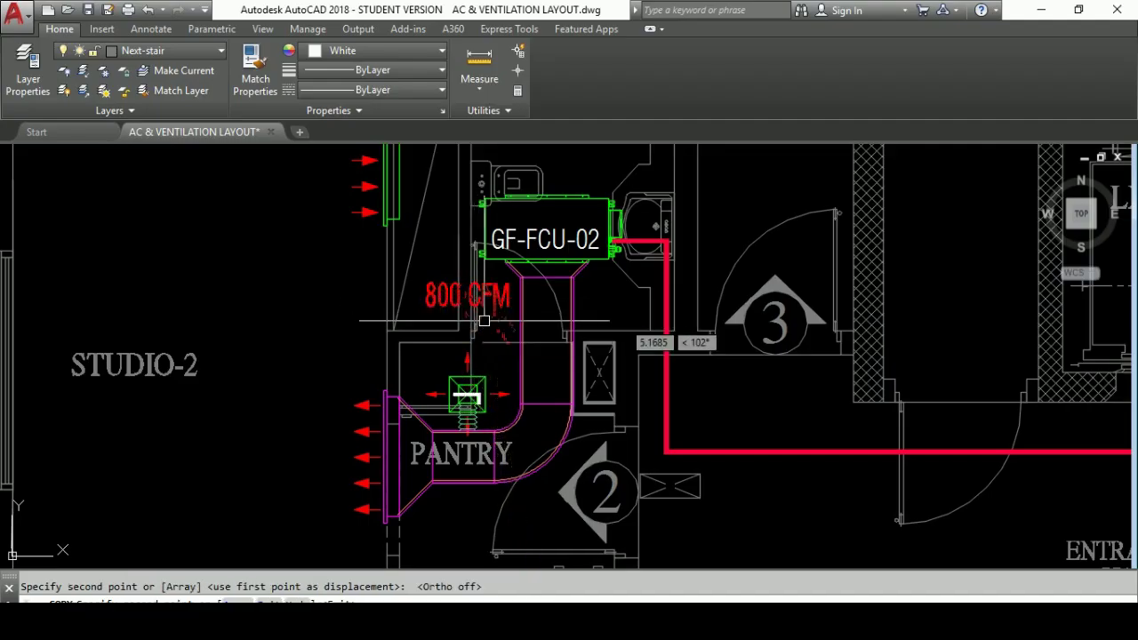
pyautogui.press('Escape')
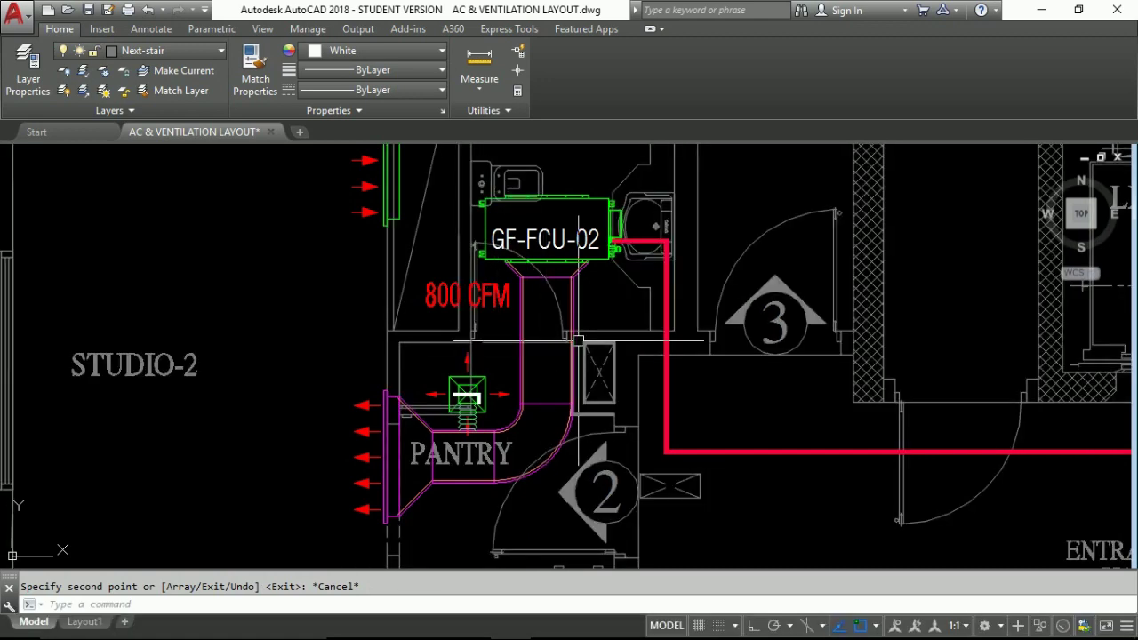
# Outline the pantry with a rectangle and enter its 48.44 ft² area in Excel.
pyautogui.moveTo(578, 339); pyautogui.dragTo(591, 273, button='middle')
pyautogui.write('rec')
pyautogui.press('Return')
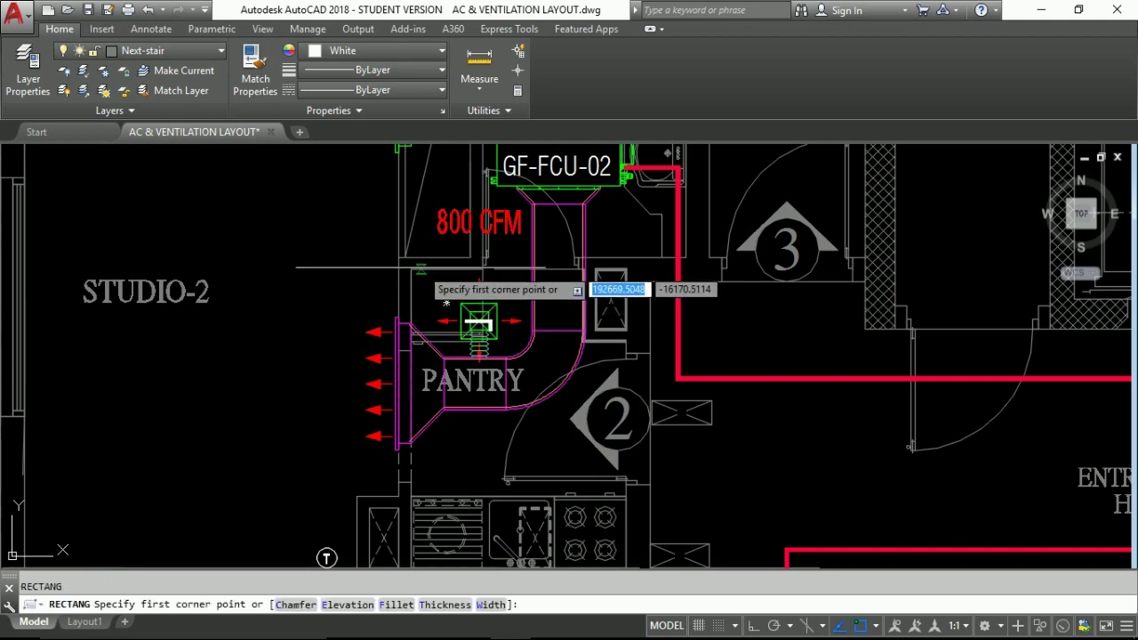
pyautogui.click(420, 266)
pyautogui.moveTo(618, 418); pyautogui.dragTo(622, 394, button='middle')
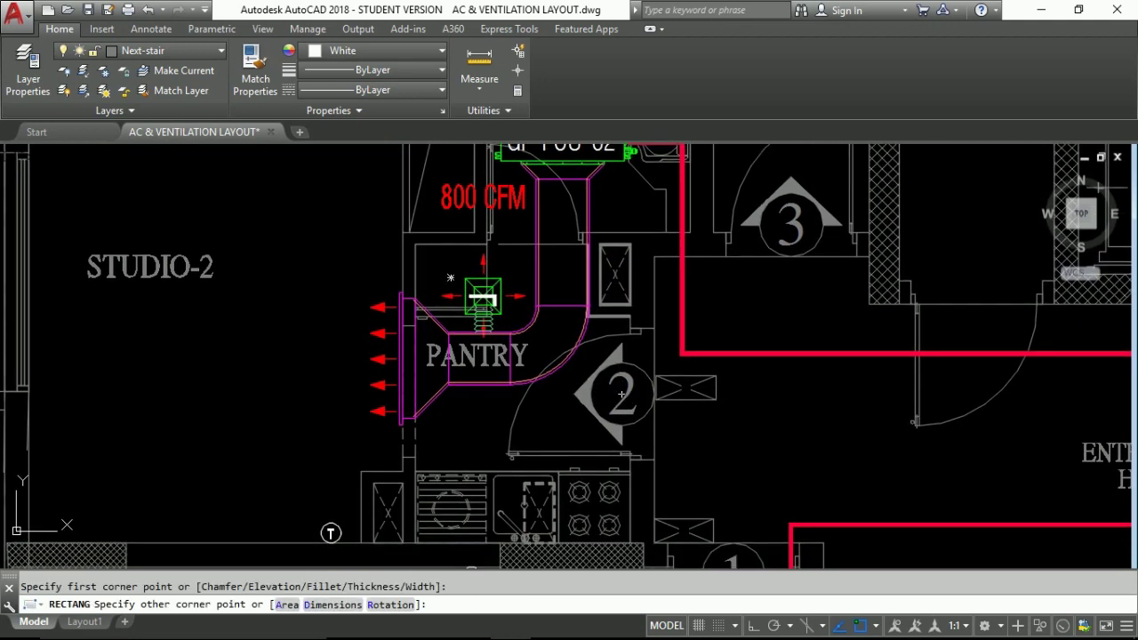
pyautogui.moveTo(637, 537); pyautogui.dragTo(653, 463, button='middle')
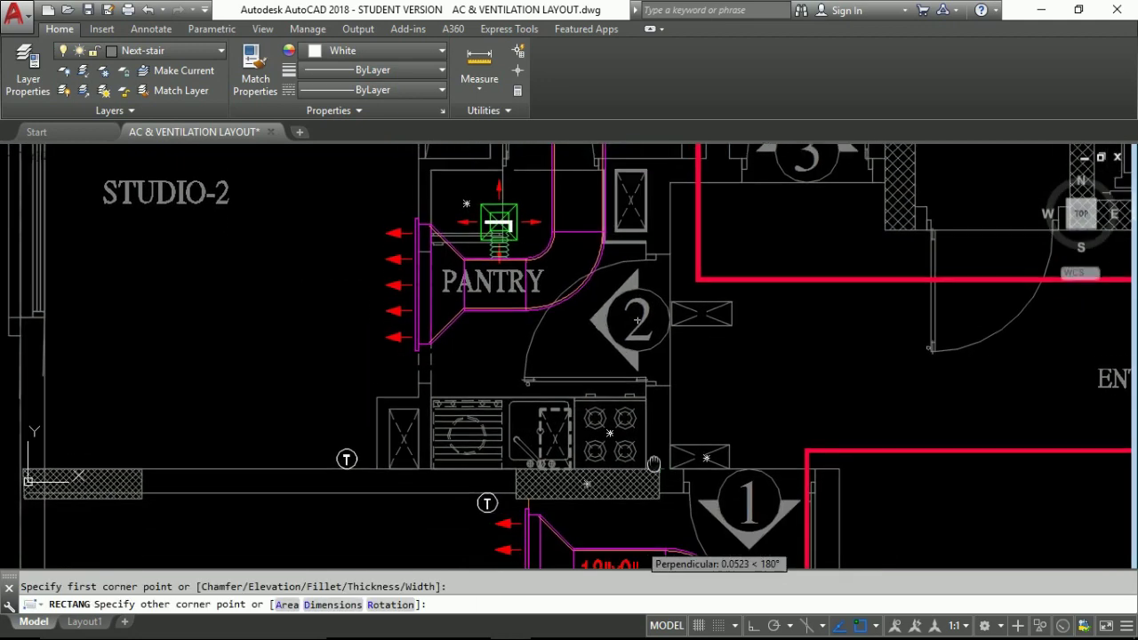
pyautogui.scroll(3, 654, 463)
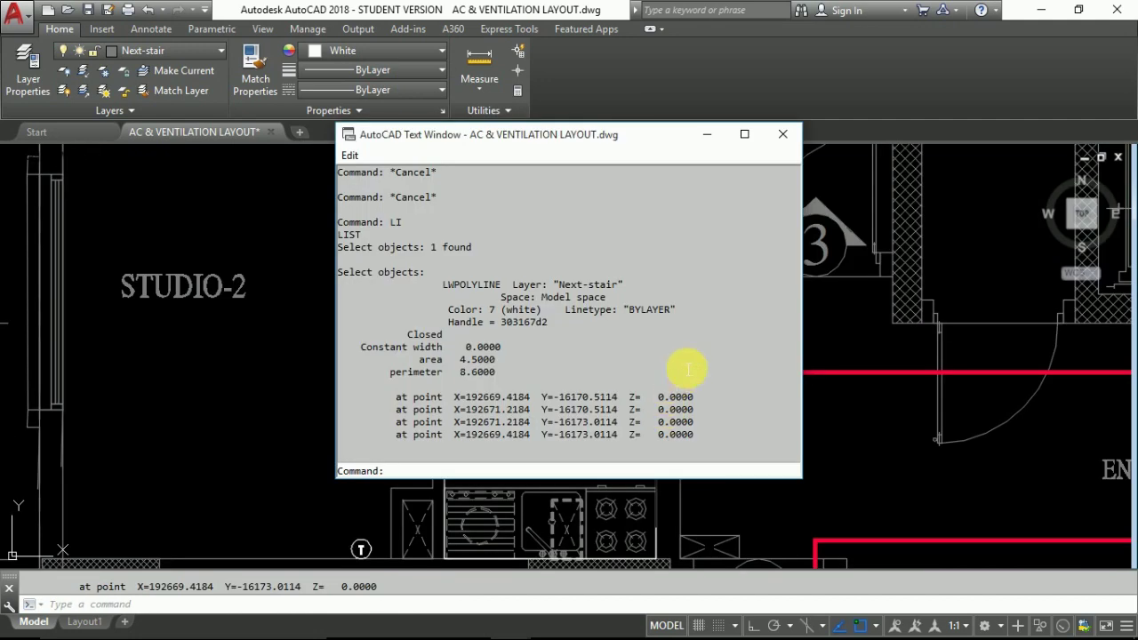
pyautogui.press('F2')
pyautogui.moveTo(773, 388); pyautogui.dragTo(757, 359, button='middle')
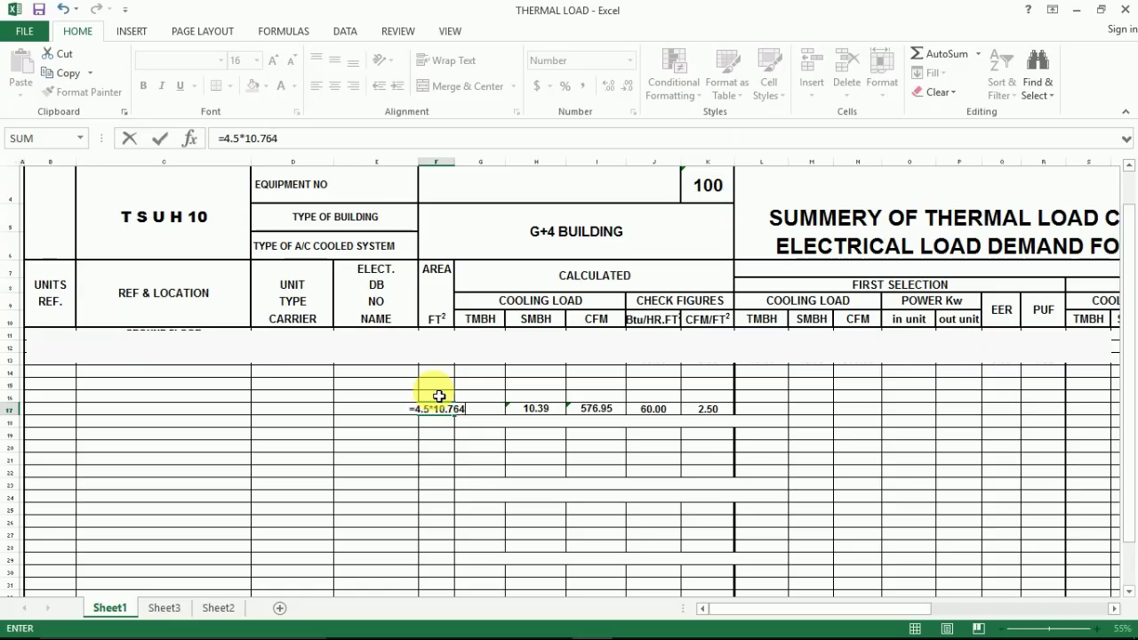
pyautogui.press('Return')
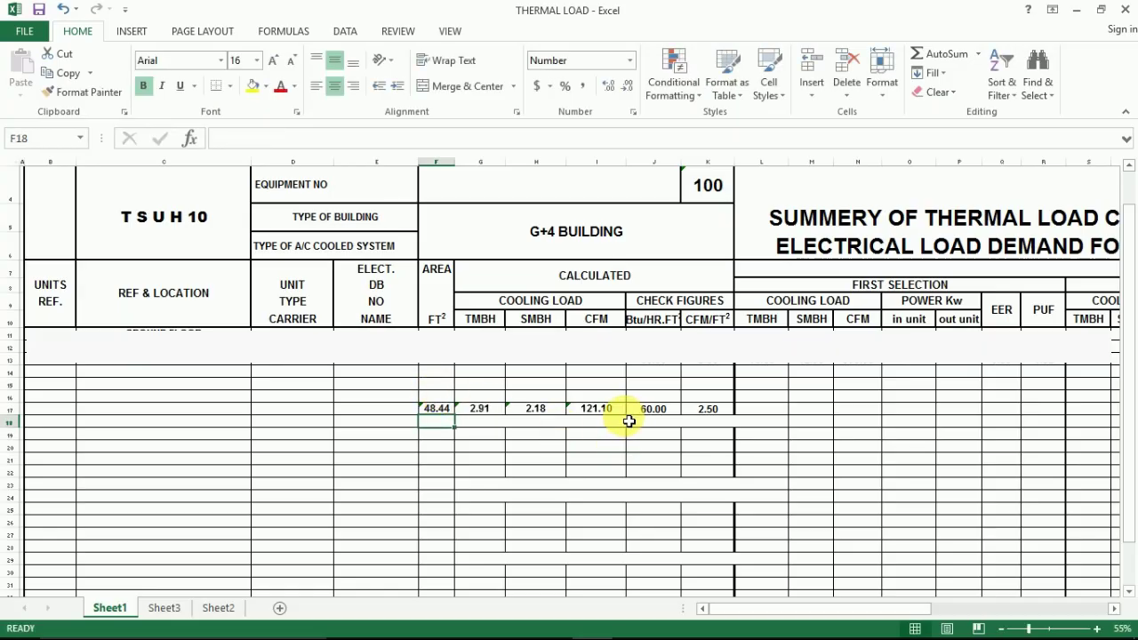
# Check I17's formula (48.44 × 2.5 = 121.10 CFM) and bring up Windows Calculator.
pyautogui.click(602, 413)
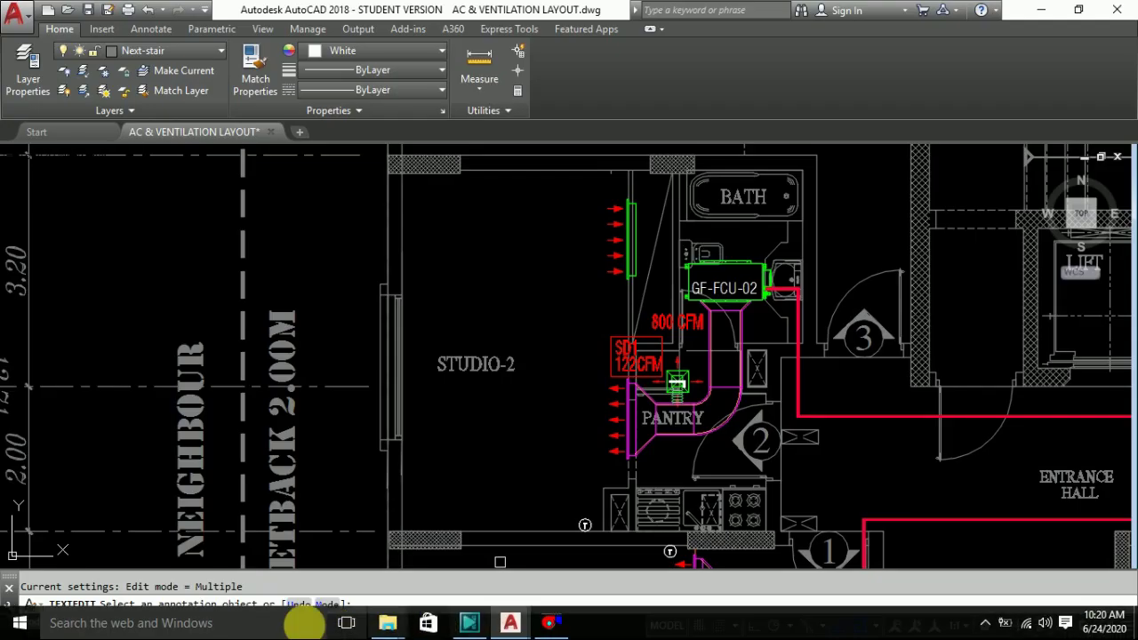
pyautogui.click(363, 619)
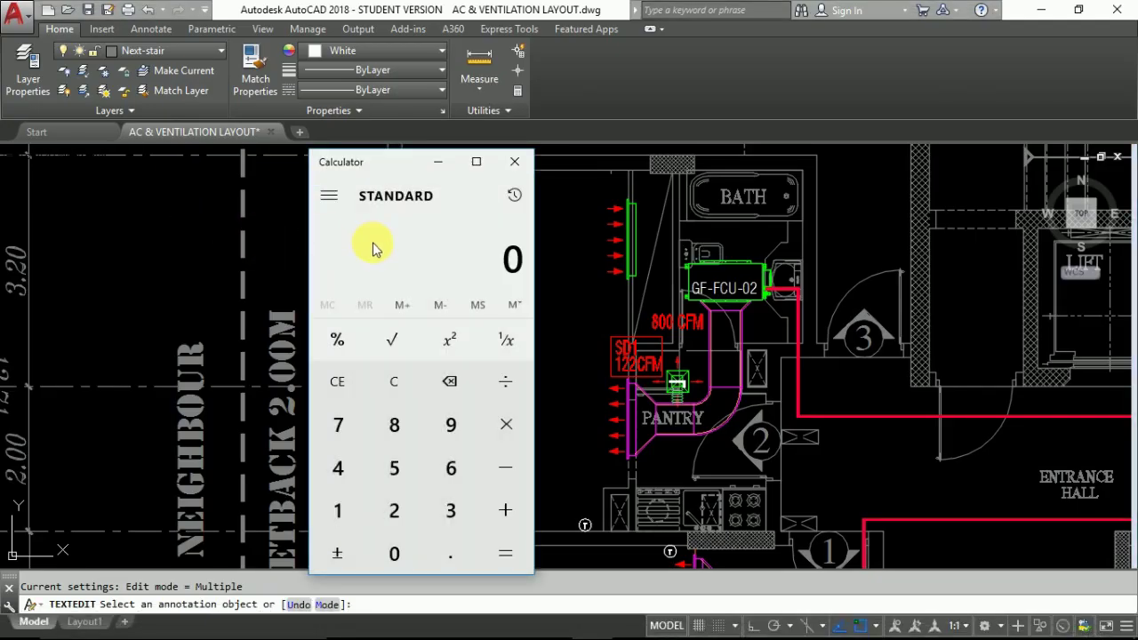
# Calculate 800 − 122 = 678 and return to the AutoCAD drawing.
pyautogui.write('800 - ')
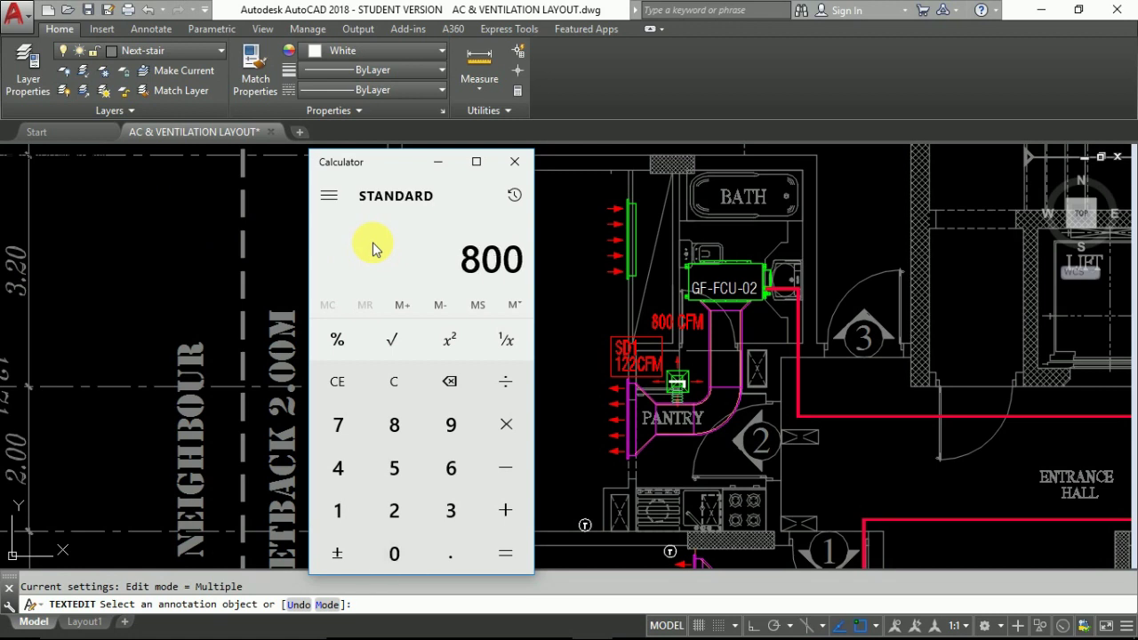
pyautogui.write('122')
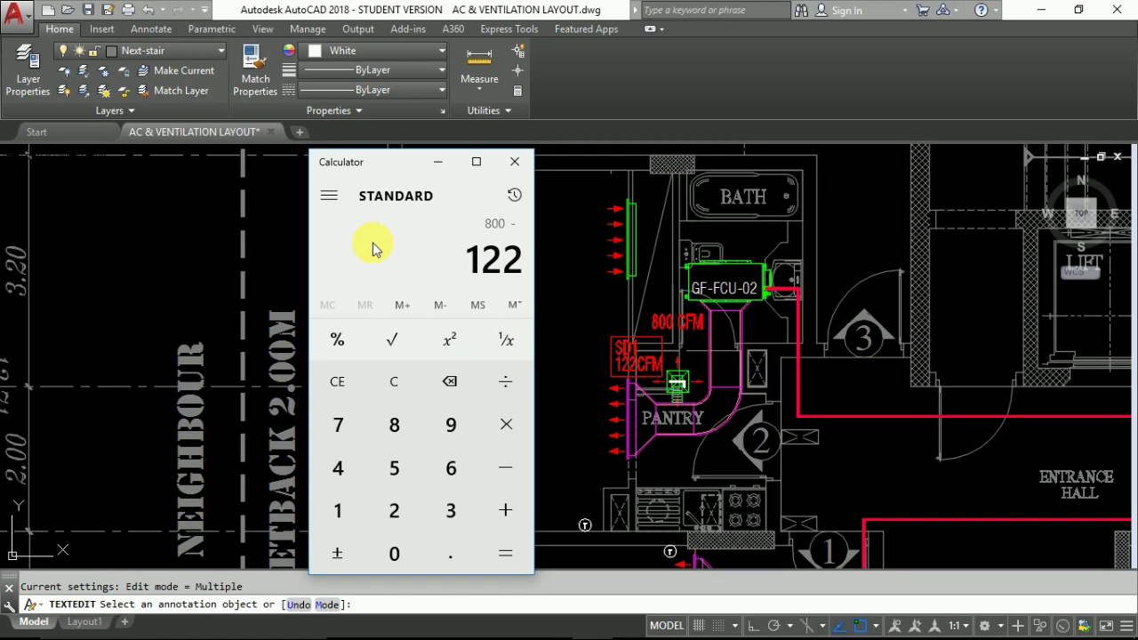
pyautogui.press('Return')
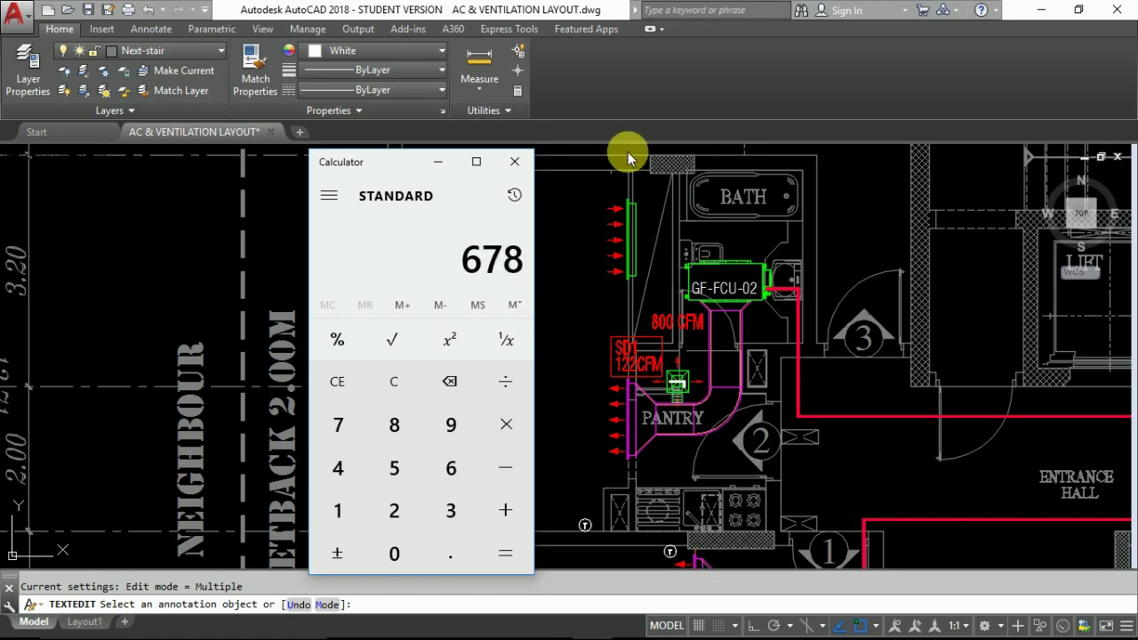
pyautogui.click(627, 157)
pyautogui.scroll(4, 576, 315)
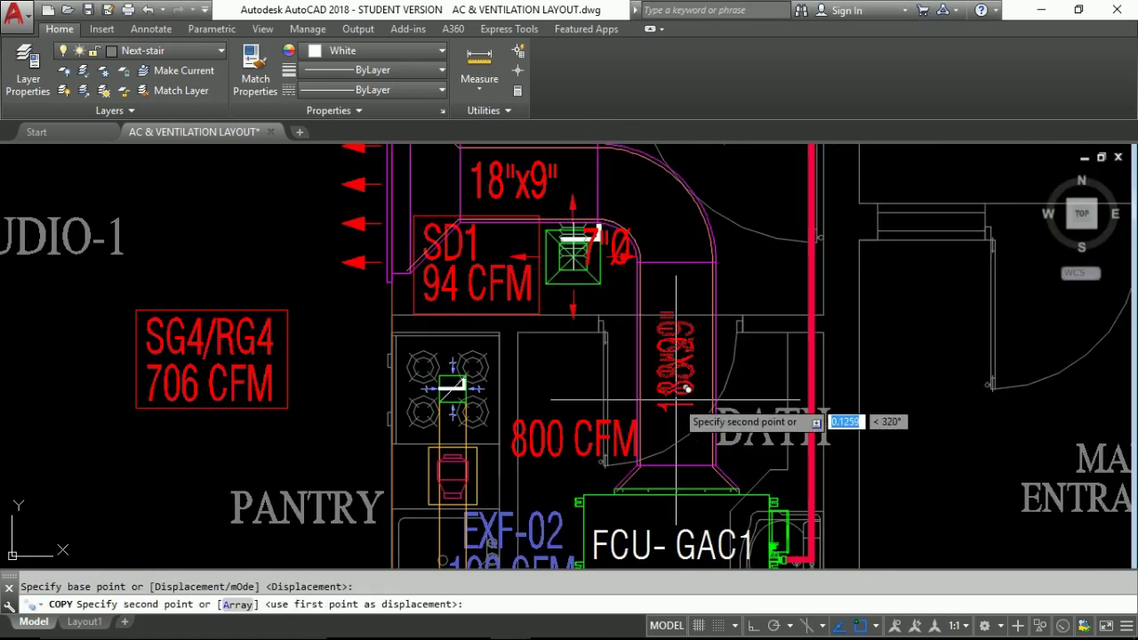
# Place a copied 18"x9" size label on the Studio-2 supply duct below GF-FCU-02.
pyautogui.scroll(-4, 807, 325)
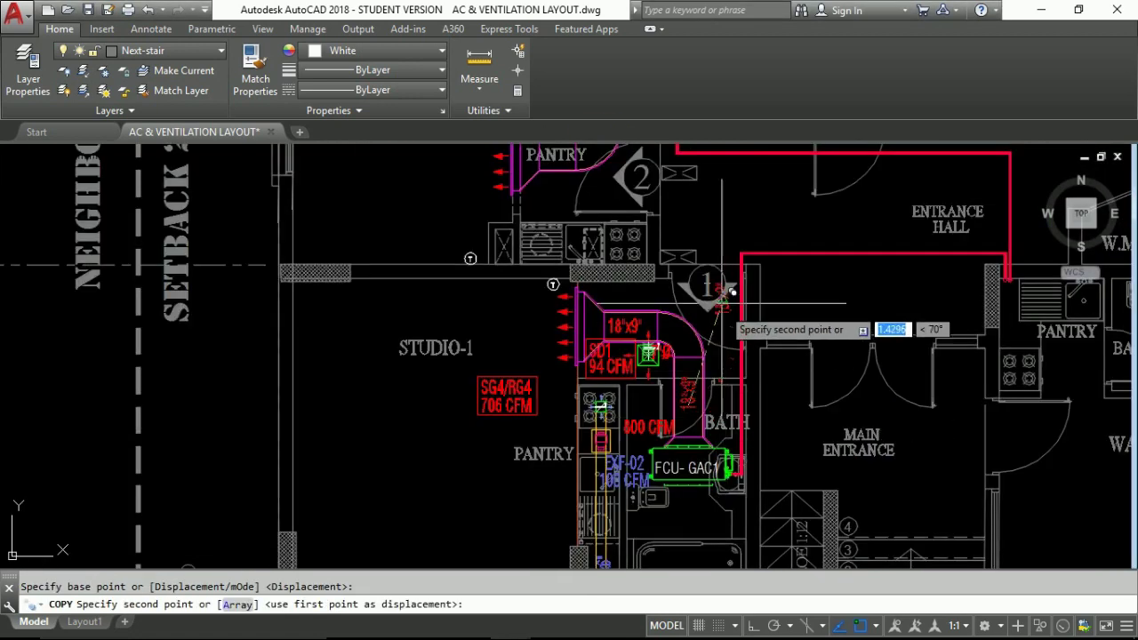
pyautogui.moveTo(807, 326); pyautogui.dragTo(800, 524, button='middle')
pyautogui.scroll(5, 625, 238)
pyautogui.moveTo(624, 238); pyautogui.dragTo(637, 368, button='middle')
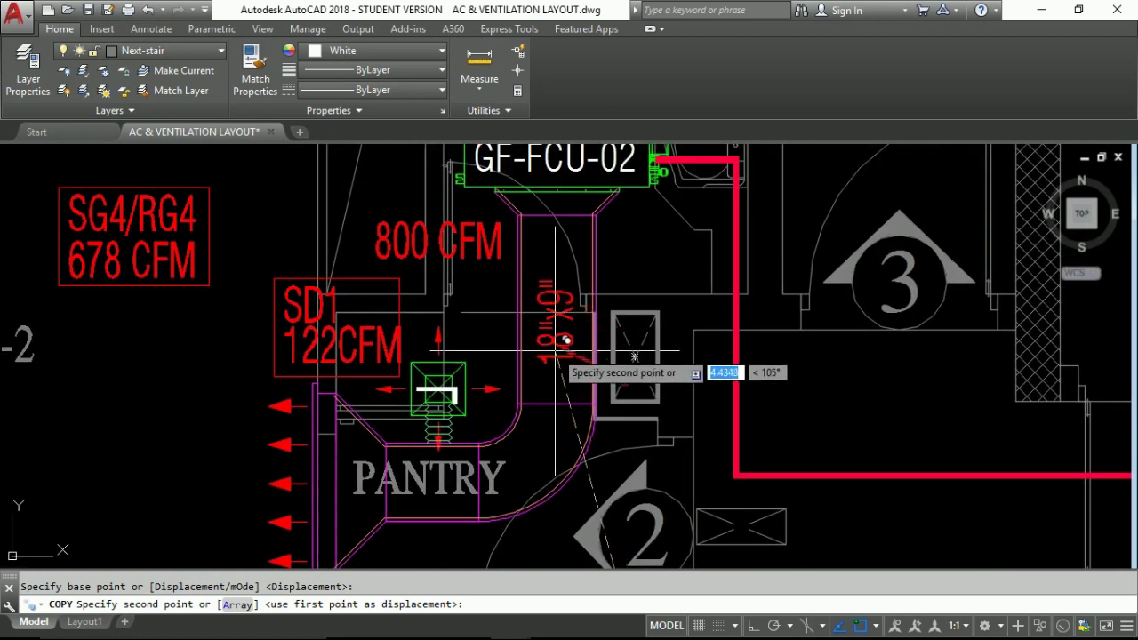
pyautogui.click(563, 340)
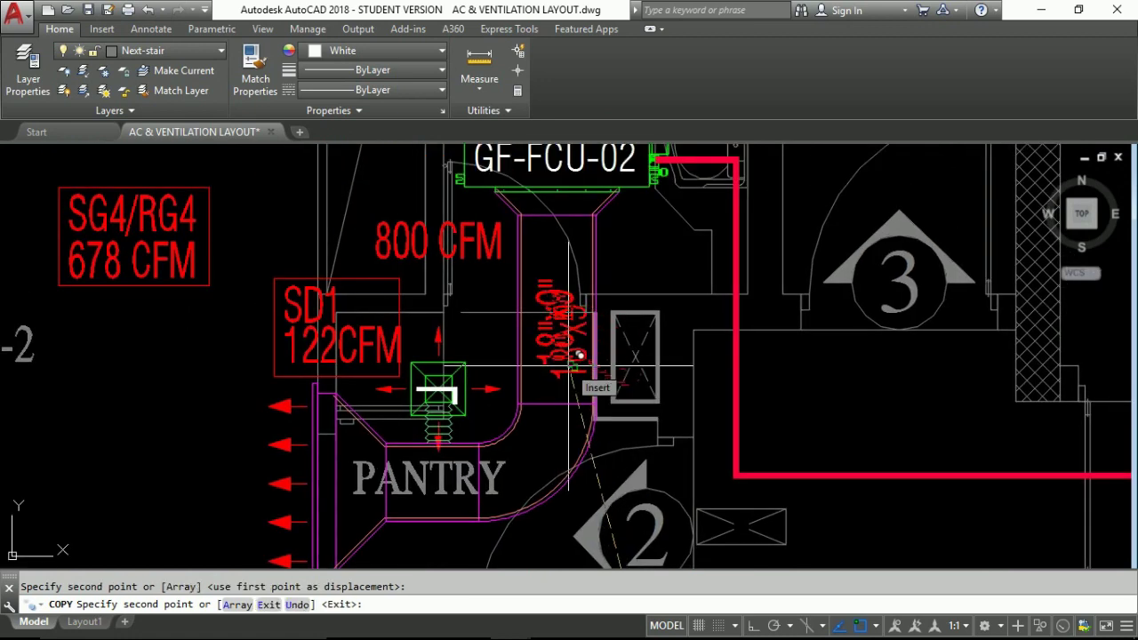
pyautogui.press('Escape')
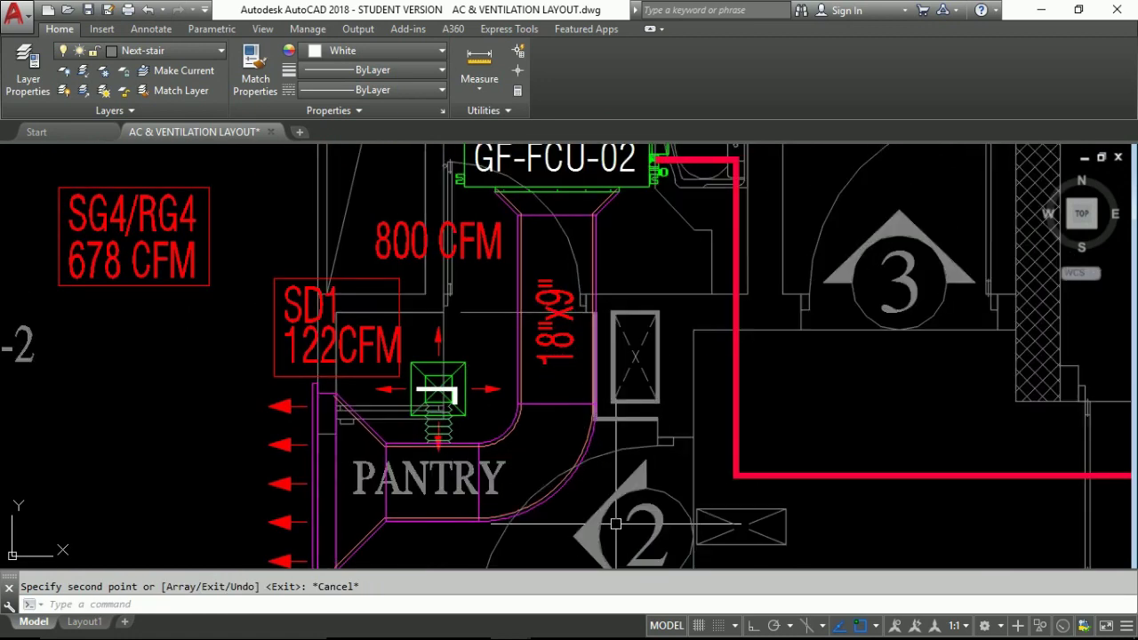
pyautogui.scroll(-3, 600, 462)
pyautogui.scroll(1, 612, 454)
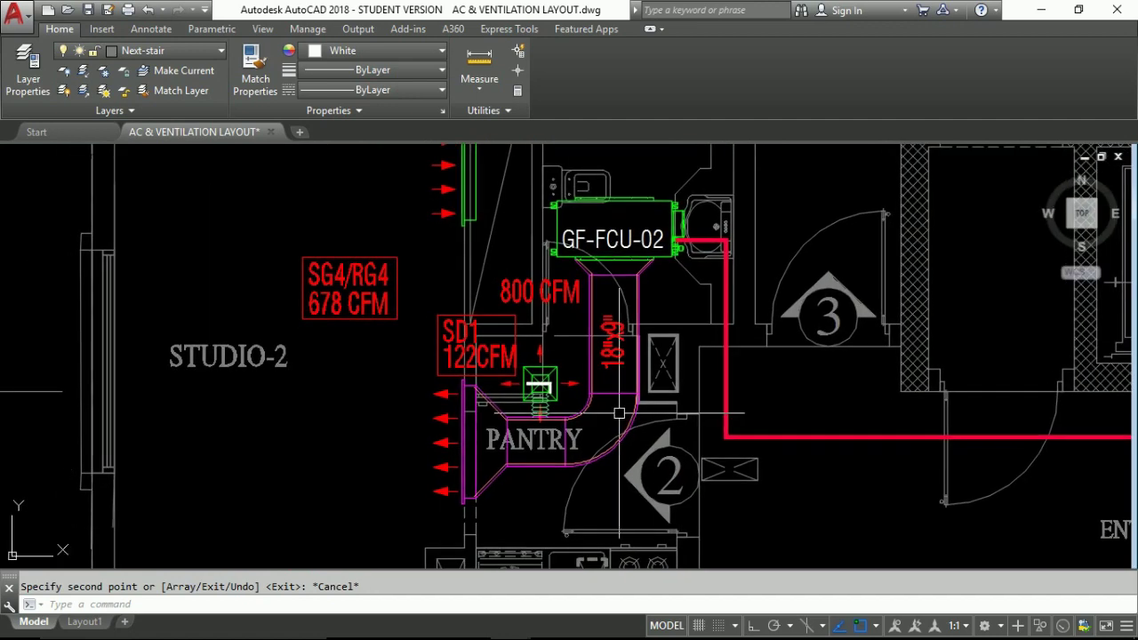
pyautogui.click(629, 593)
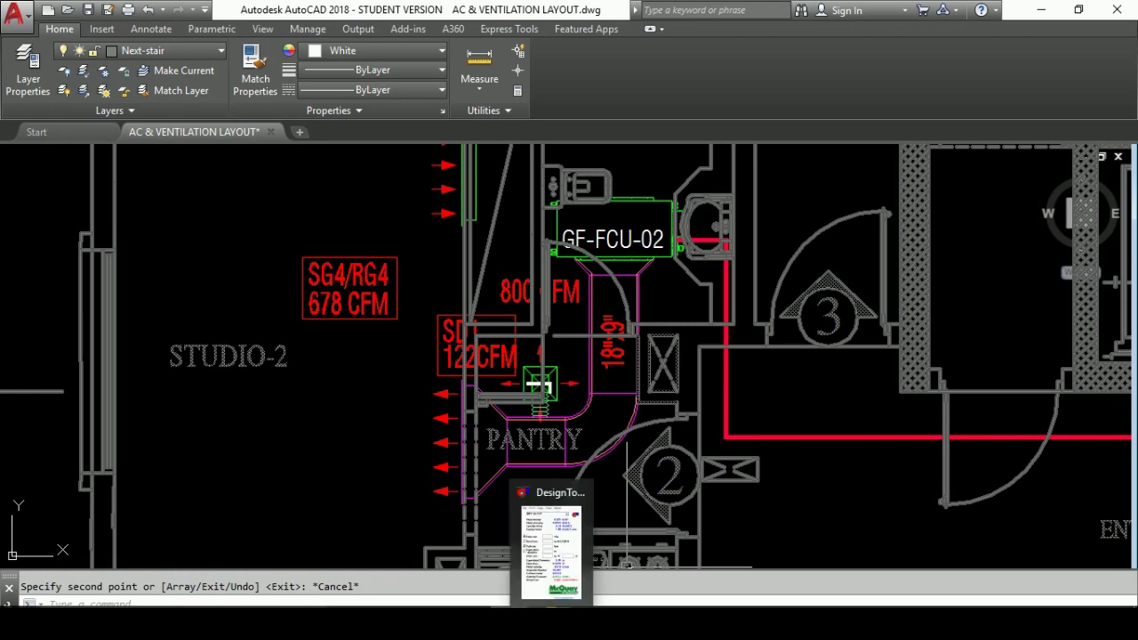
# Size the 122 CFM SD1 branch at 0.06 in.WC/100 ft, yielding 7 in diameter.
pyautogui.click(555, 533)
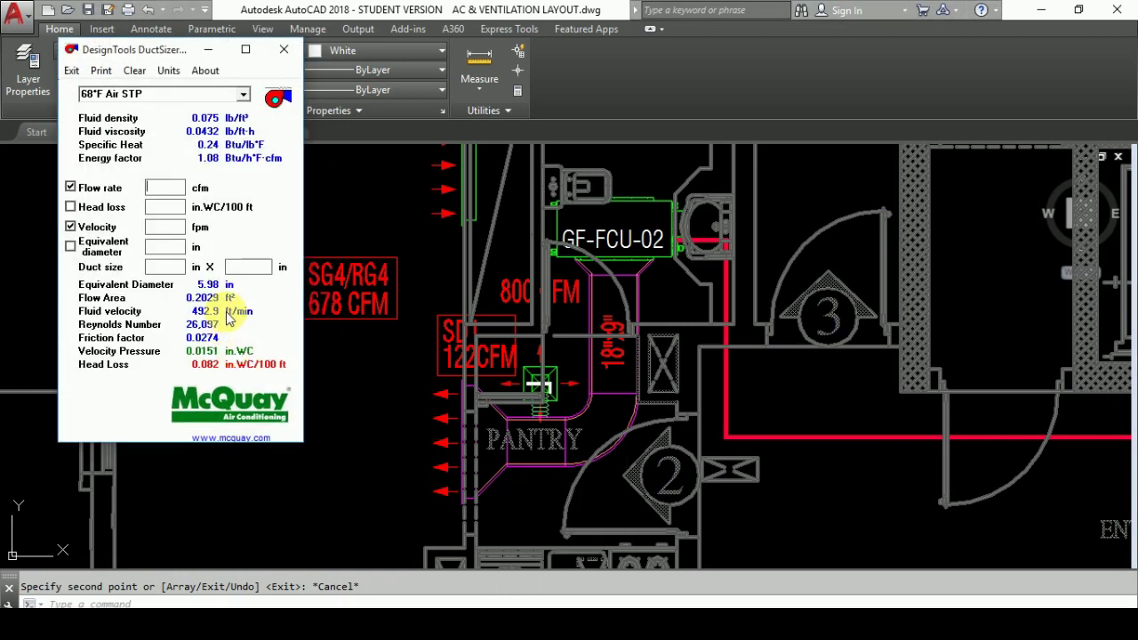
pyautogui.write('122')
pyautogui.click(169, 206)
pyautogui.write('0.06')
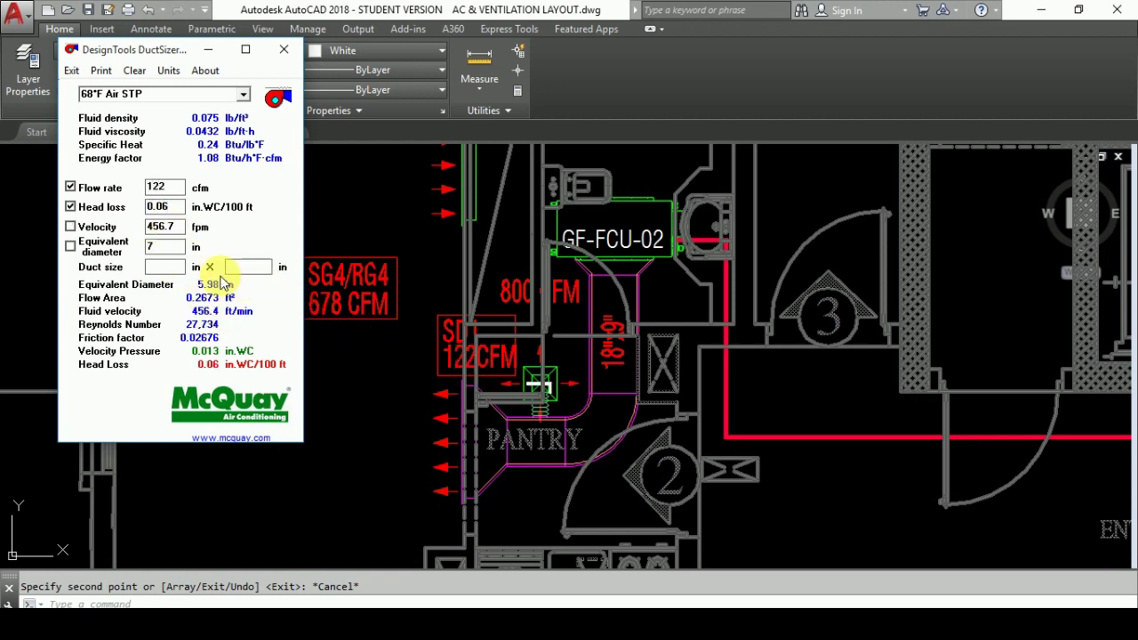
pyautogui.click(593, 449)
pyautogui.write('co')
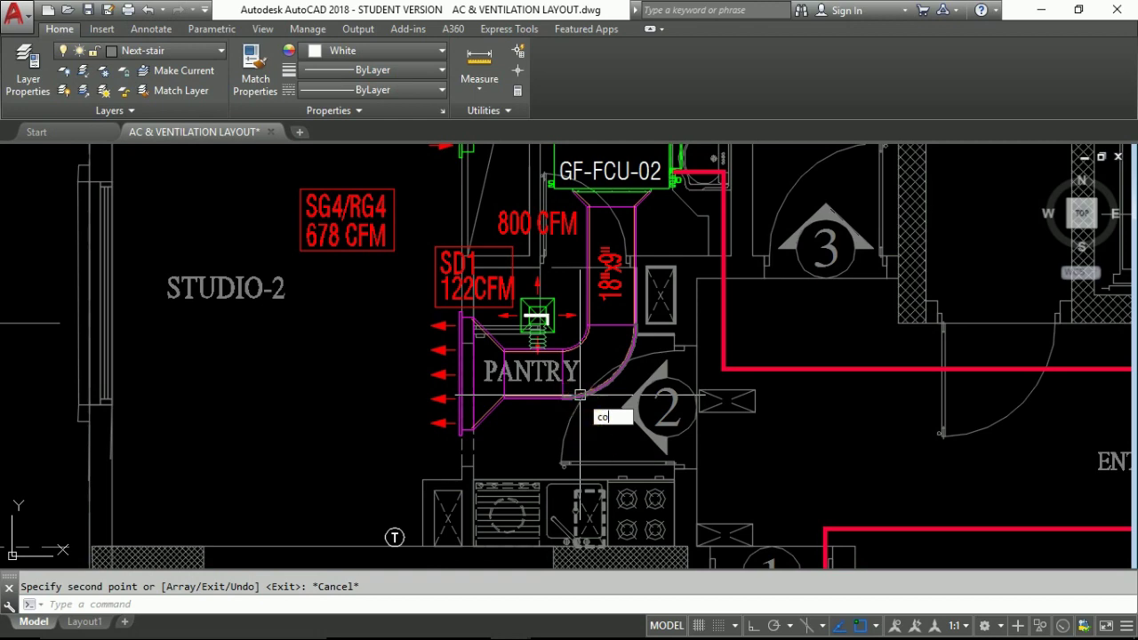
pyautogui.press('Return')
pyautogui.moveTo(644, 569); pyautogui.dragTo(644, 476, button='middle')
pyautogui.scroll(3, 645, 476)
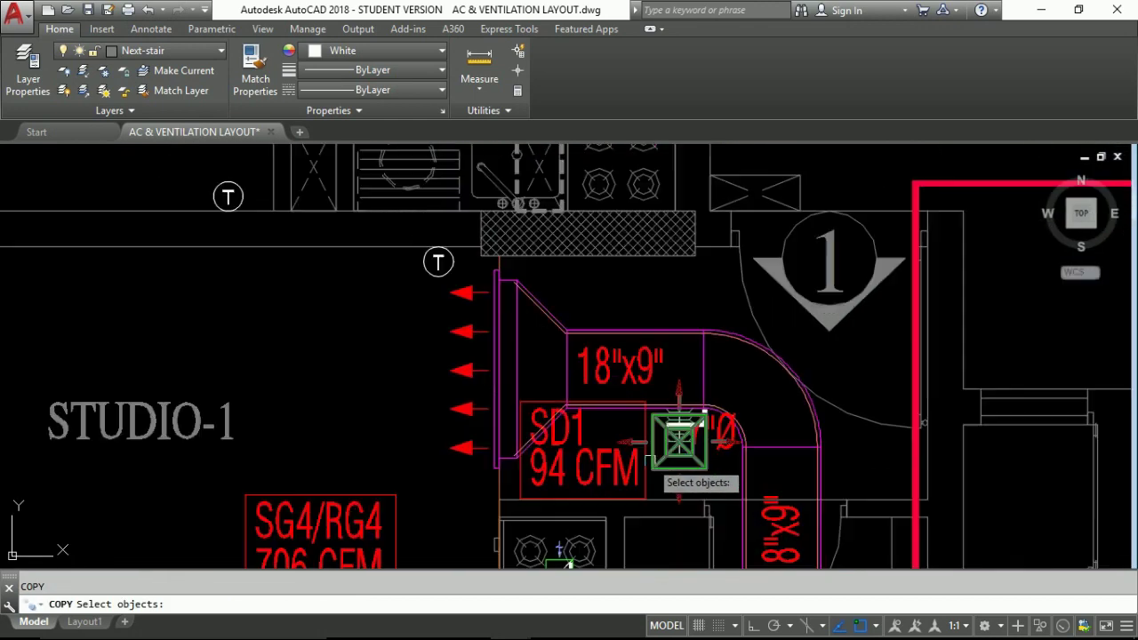
pyautogui.scroll(1, 665, 432)
pyautogui.click(702, 407)
pyautogui.press('Return')
pyautogui.click(684, 398)
pyautogui.moveTo(631, 360); pyautogui.dragTo(640, 569, button='middle')
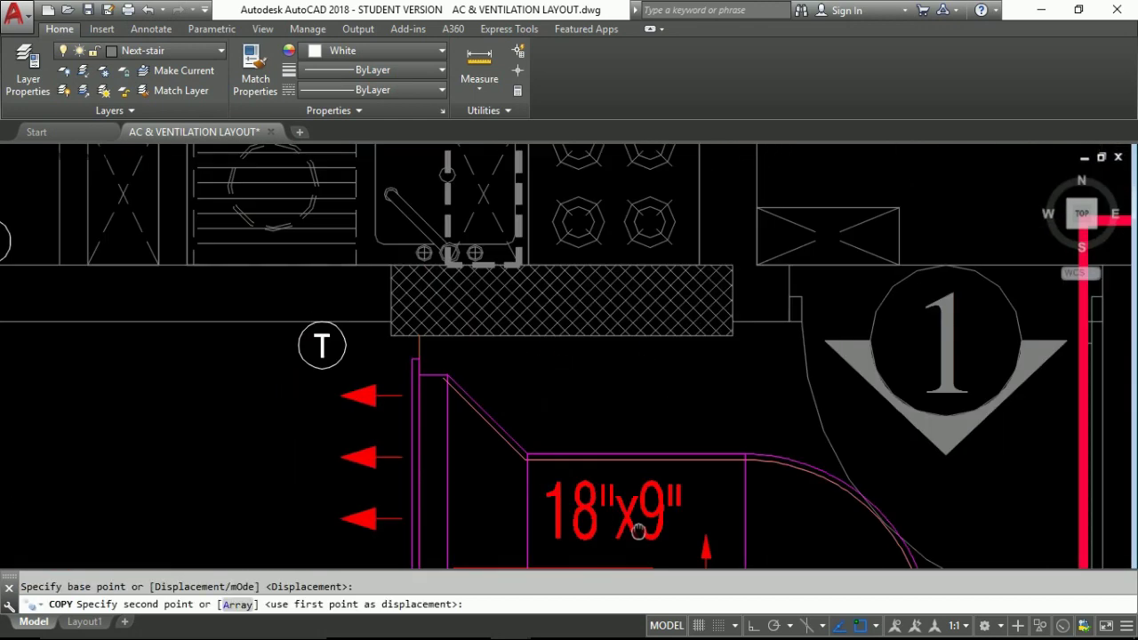
pyautogui.moveTo(623, 223); pyautogui.dragTo(623, 463, button='middle')
pyautogui.moveTo(597, 195); pyautogui.dragTo(598, 410, button='middle')
pyautogui.scroll(3, 597, 411)
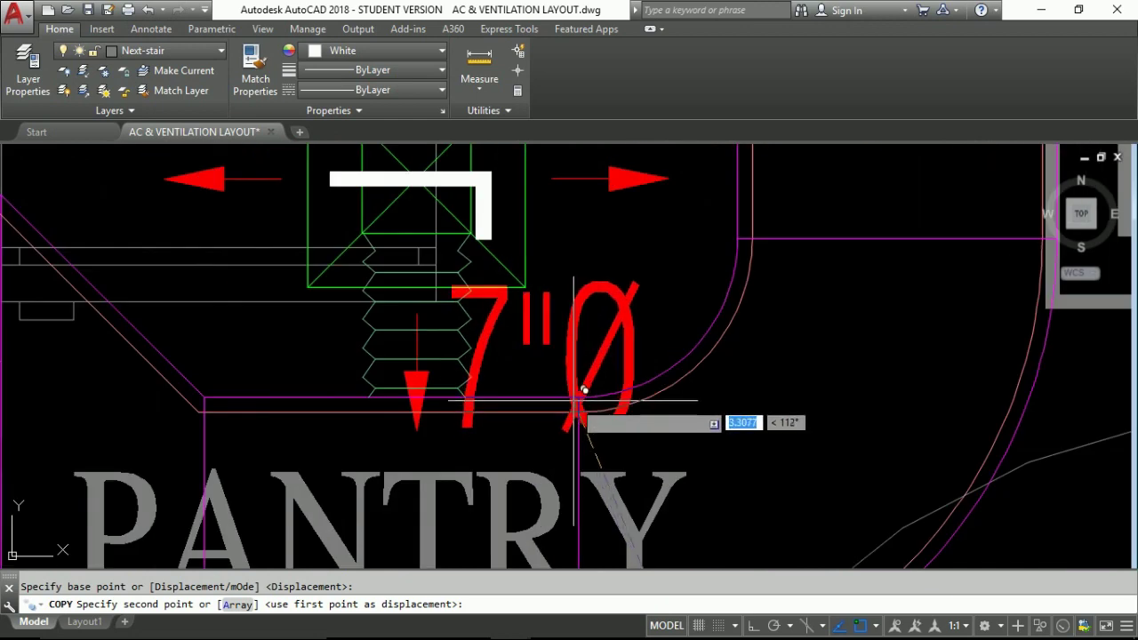
pyautogui.click(601, 364)
pyautogui.scroll(-5, 659, 476)
pyautogui.press('Escape')
pyautogui.scroll(-3, 658, 476)
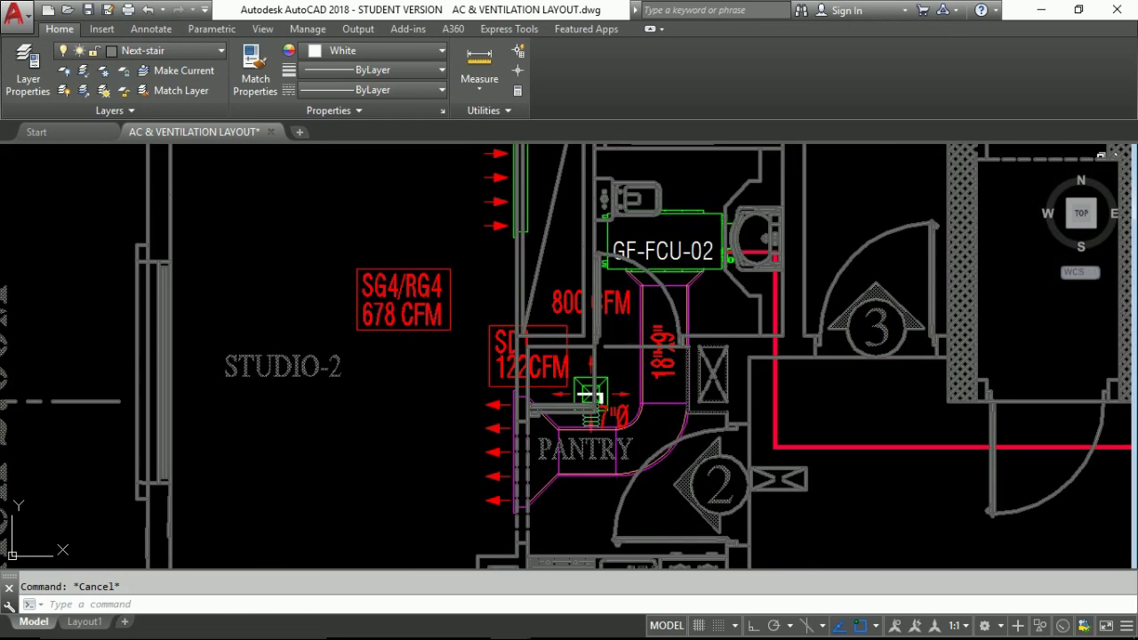
pyautogui.moveTo(611, 471)
pyautogui.mouseDown(button='middle')
pyautogui.moveTo(595, 412)
pyautogui.moveTo(607, 410)
pyautogui.mouseUp(button='middle')
pyautogui.scroll(3, 595, 413)
pyautogui.scroll(-2, 608, 453)
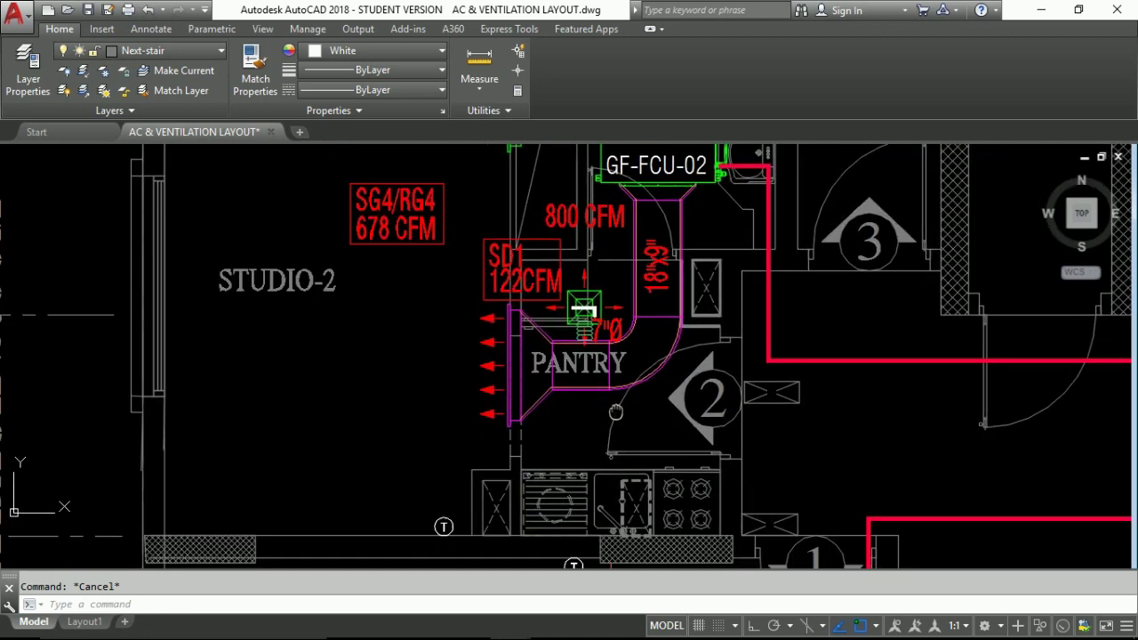
pyautogui.click(581, 605)
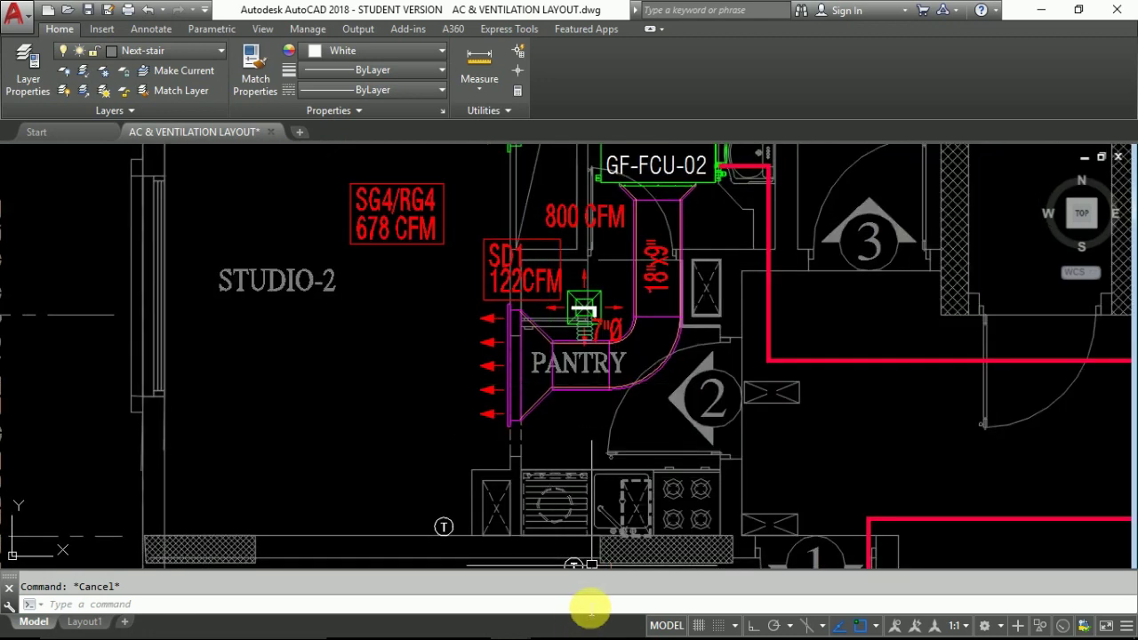
pyautogui.hotkey('alt', 'Tab')
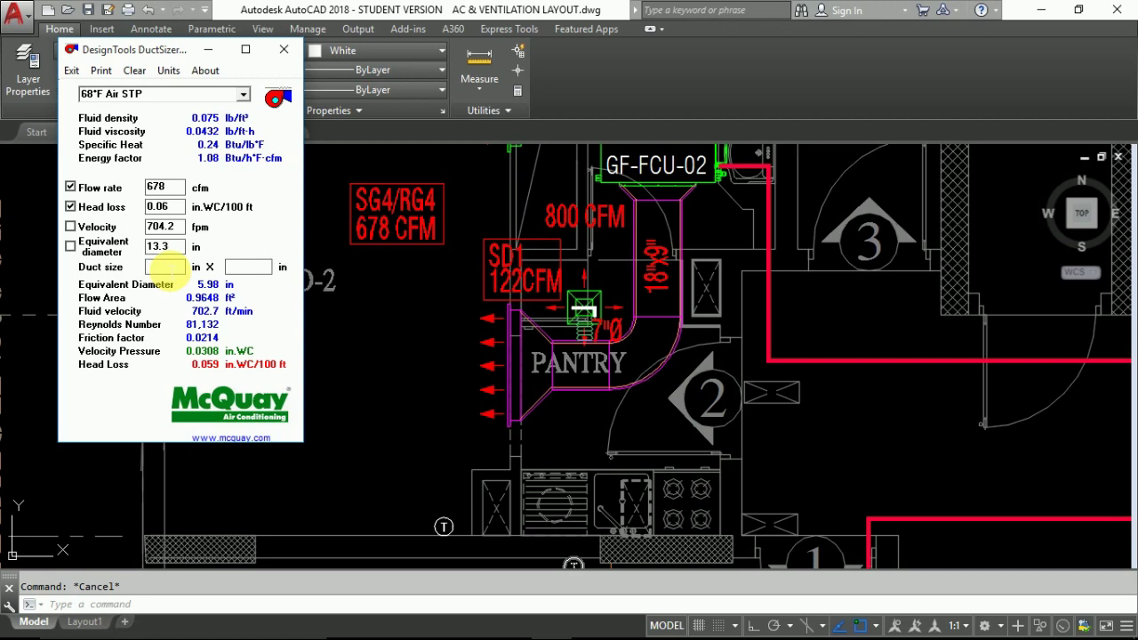
# Check an 18 × 9 in duct at 678 cfm: 661.3 ft/min, 0.051 in.WC/100 ft.
pyautogui.write('18')
pyautogui.write('9')
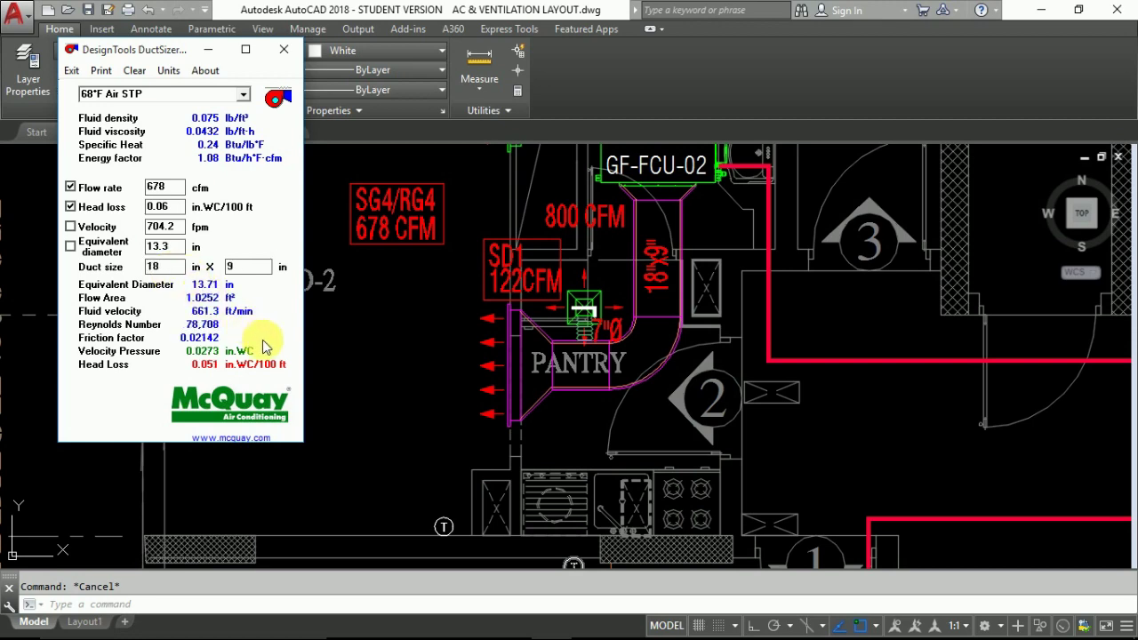
pyautogui.click(363, 352)
# Copy an 18"x9" size label into the Studio-2 pantry duct.
pyautogui.write('co')
pyautogui.press('space')
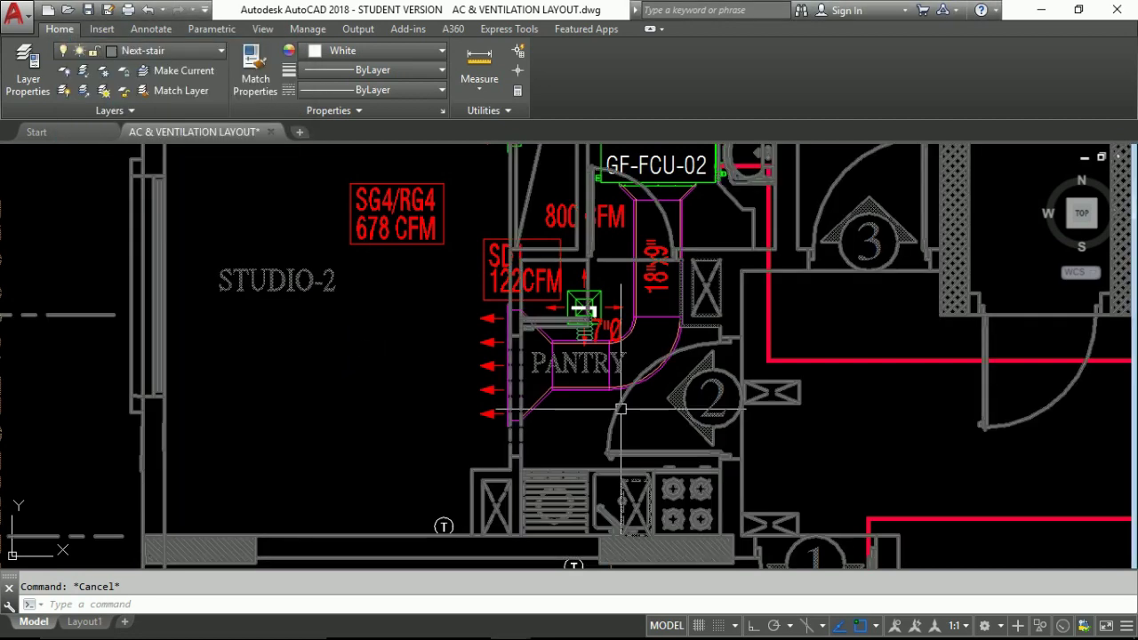
pyautogui.moveTo(736, 336); pyautogui.dragTo(720, 206, button='middle')
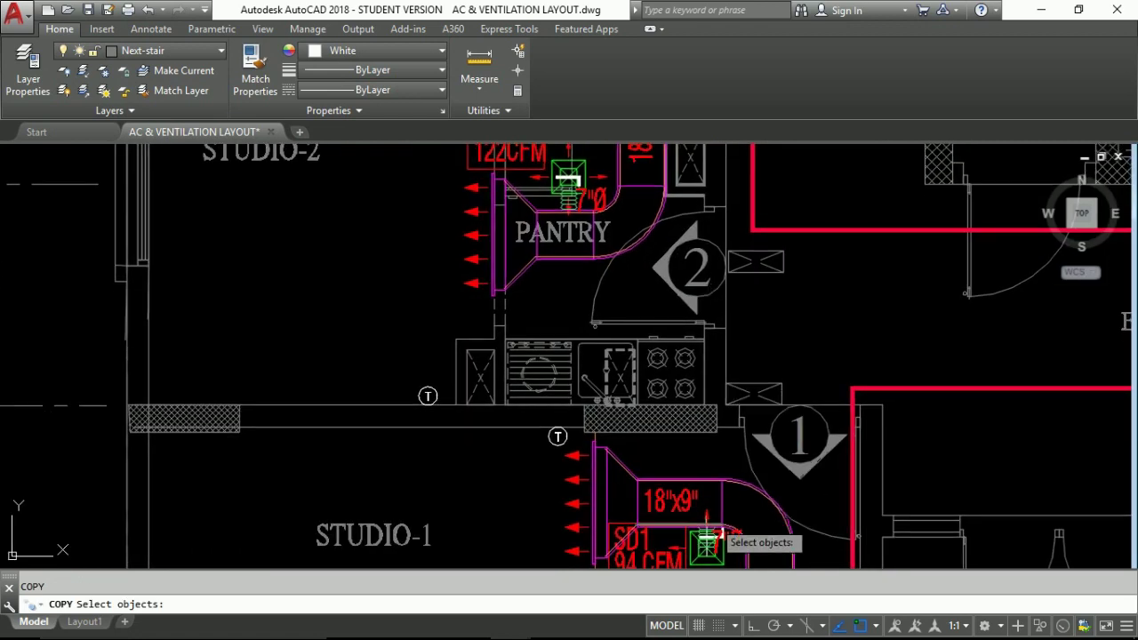
pyautogui.click(708, 539)
pyautogui.press('Return')
pyautogui.click(662, 503)
pyautogui.scroll(2, 601, 278)
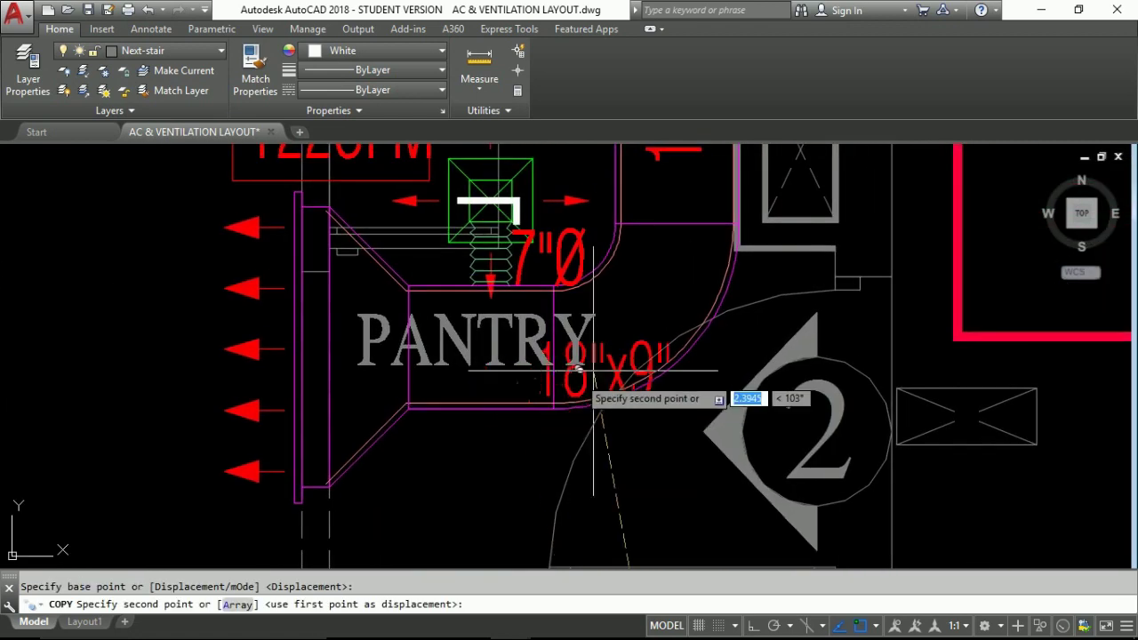
pyautogui.scroll(2, 591, 365)
pyautogui.click(430, 411)
pyautogui.scroll(-3, 1008, 432)
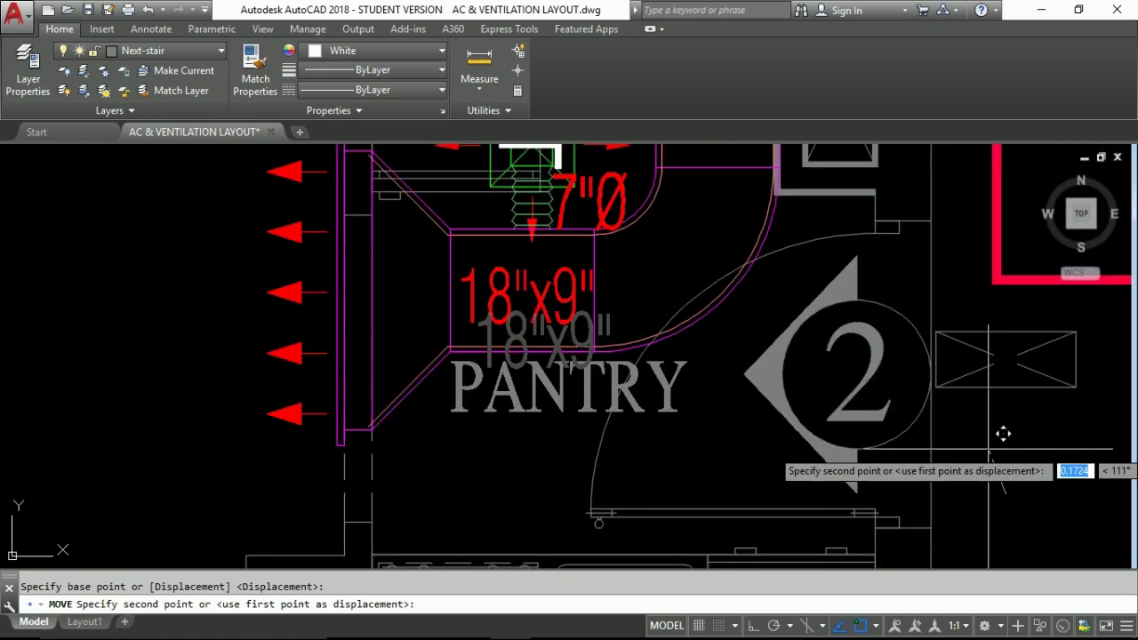
pyautogui.press('Escape')
pyautogui.scroll(-3, 868, 460)
pyautogui.moveTo(818, 436)
pyautogui.mouseDown(button='middle')
pyautogui.moveTo(769, 442)
pyautogui.moveTo(716, 418)
pyautogui.moveTo(704, 433)
pyautogui.mouseUp(button='middle')
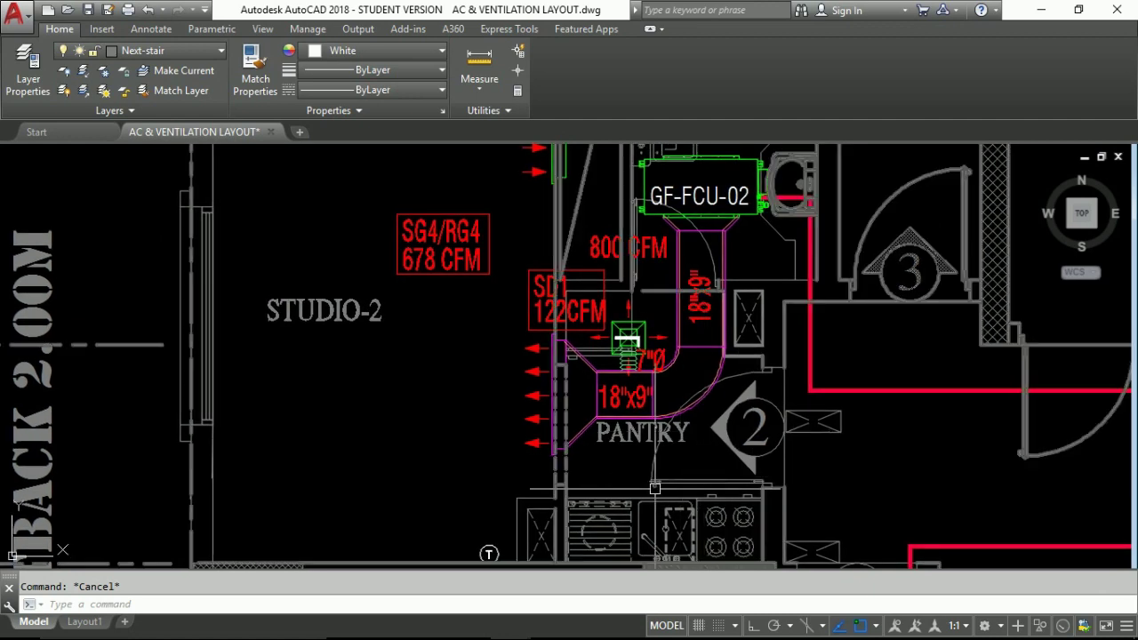
# Copy an exhaust fan tag as EXF-03 50 CFM by the bath near GF-FCU-02.
pyautogui.moveTo(654, 420)
pyautogui.mouseDown(button='middle')
pyautogui.moveTo(614, 472)
pyautogui.moveTo(616, 436)
pyautogui.mouseUp(button='middle')
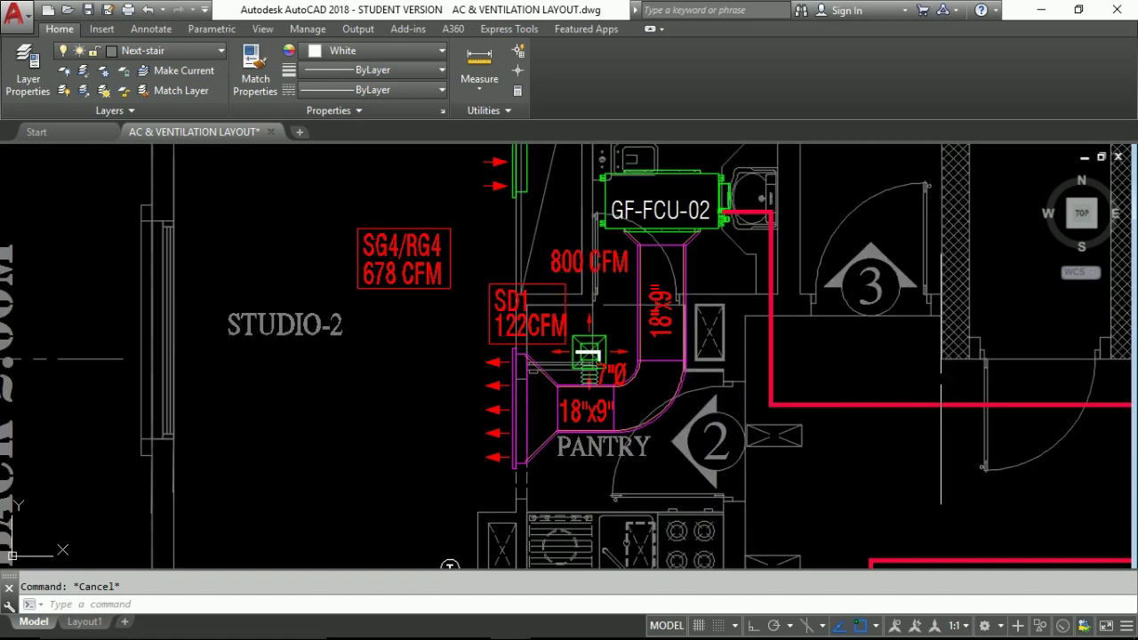
pyautogui.scroll(-3, 732, 360)
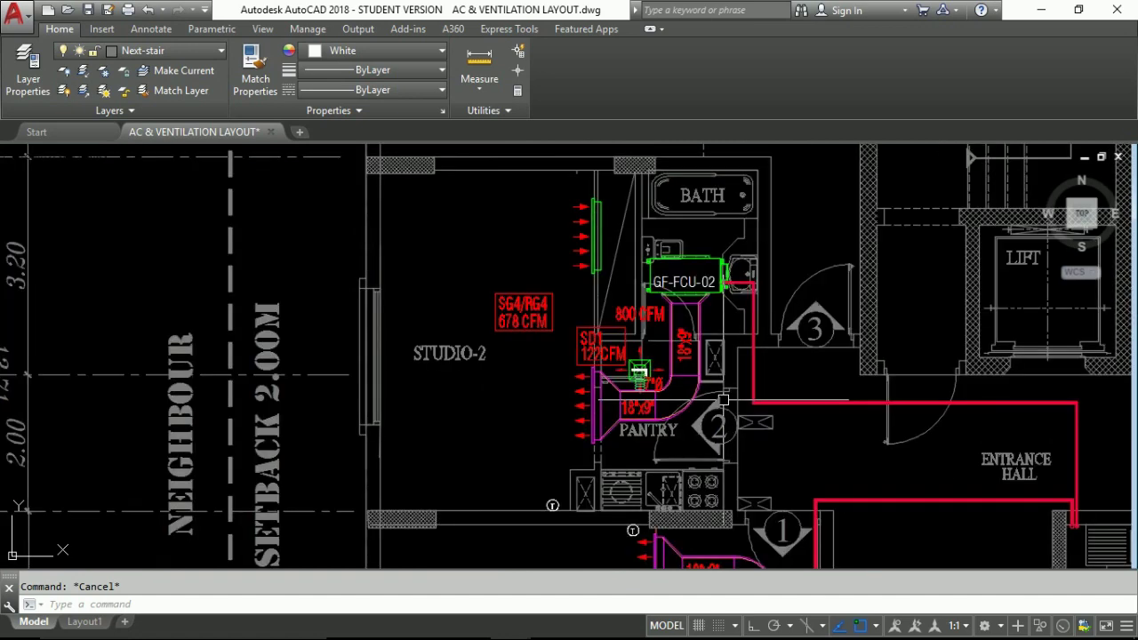
pyautogui.scroll(1, 732, 360)
pyautogui.moveTo(701, 305); pyautogui.dragTo(648, 296, button='middle')
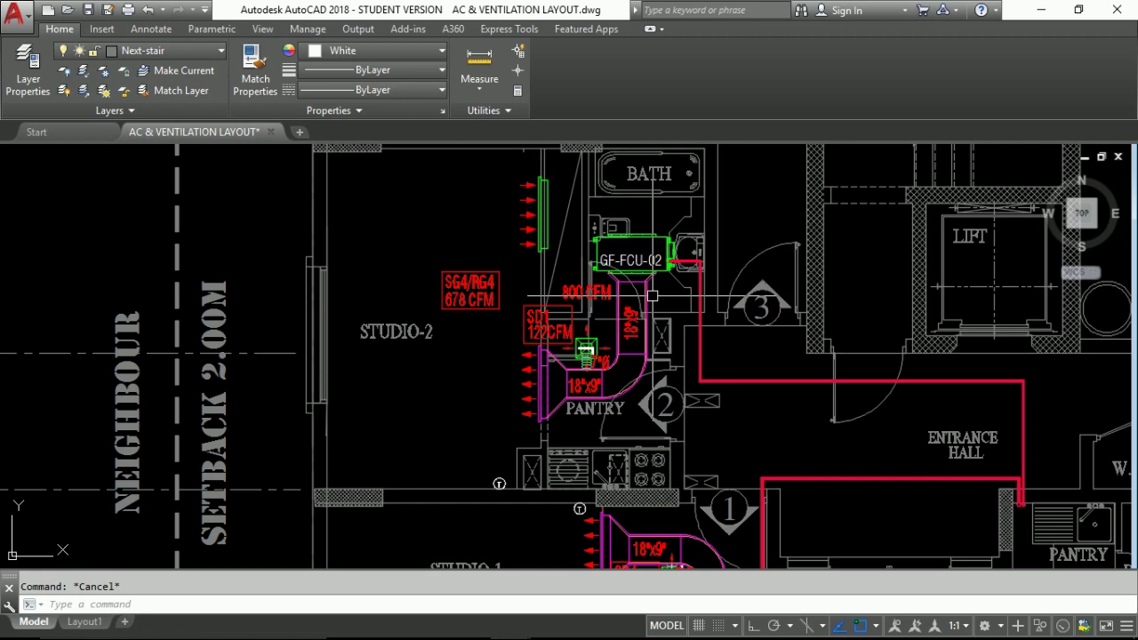
pyautogui.write('co')
pyautogui.press('Return')
pyautogui.click(677, 312)
pyautogui.scroll(-5, 524, 350)
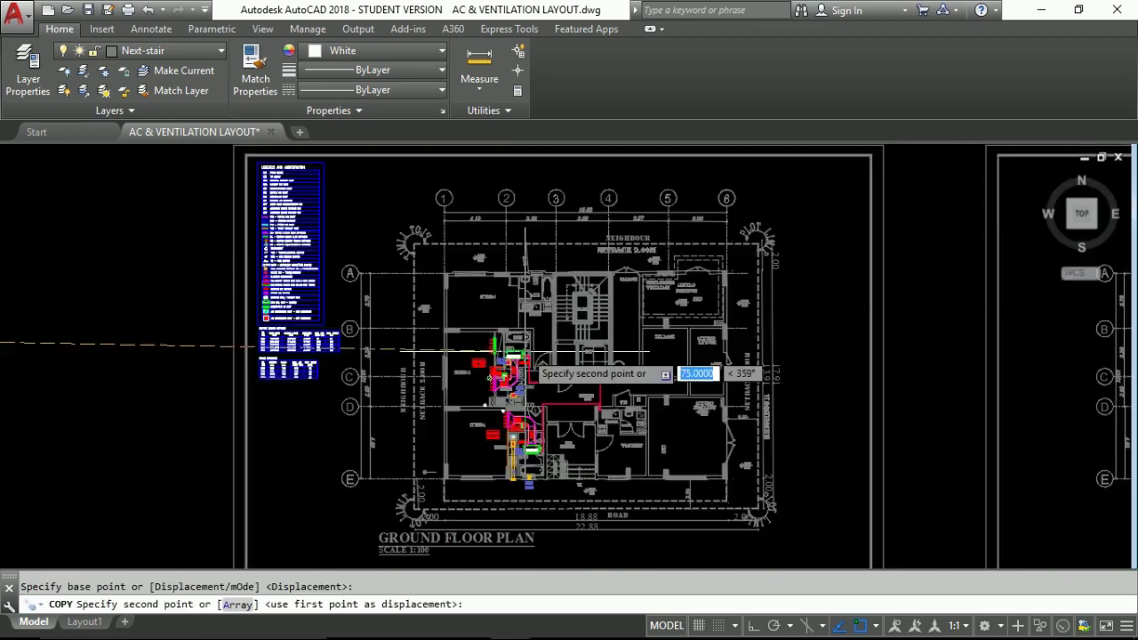
pyautogui.scroll(5, 524, 351)
pyautogui.click(503, 267)
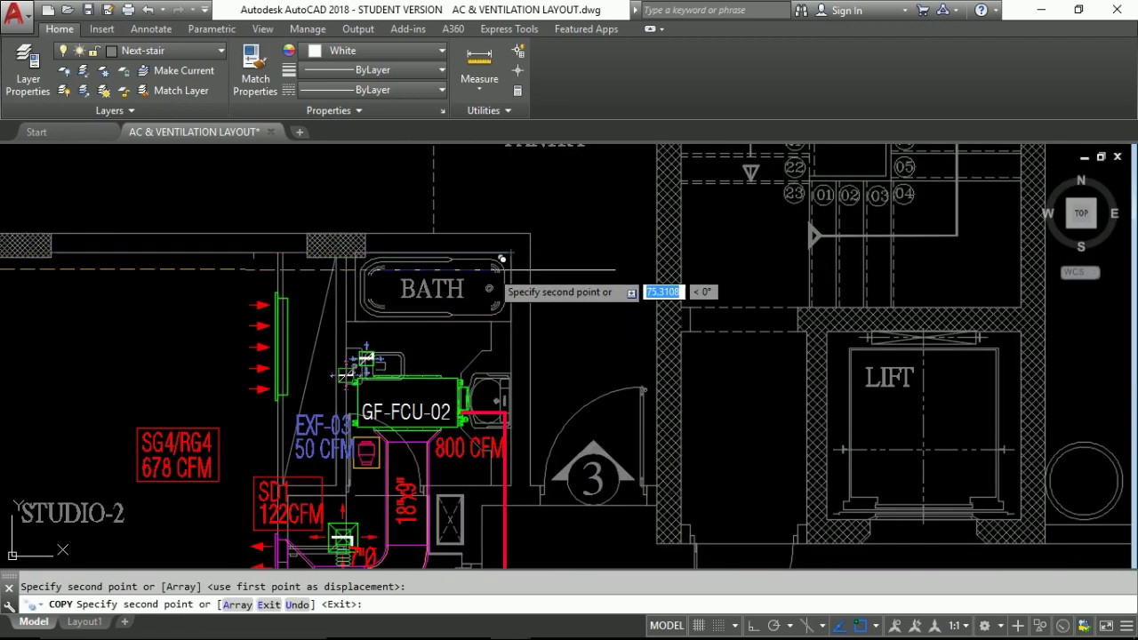
pyautogui.press('Escape')
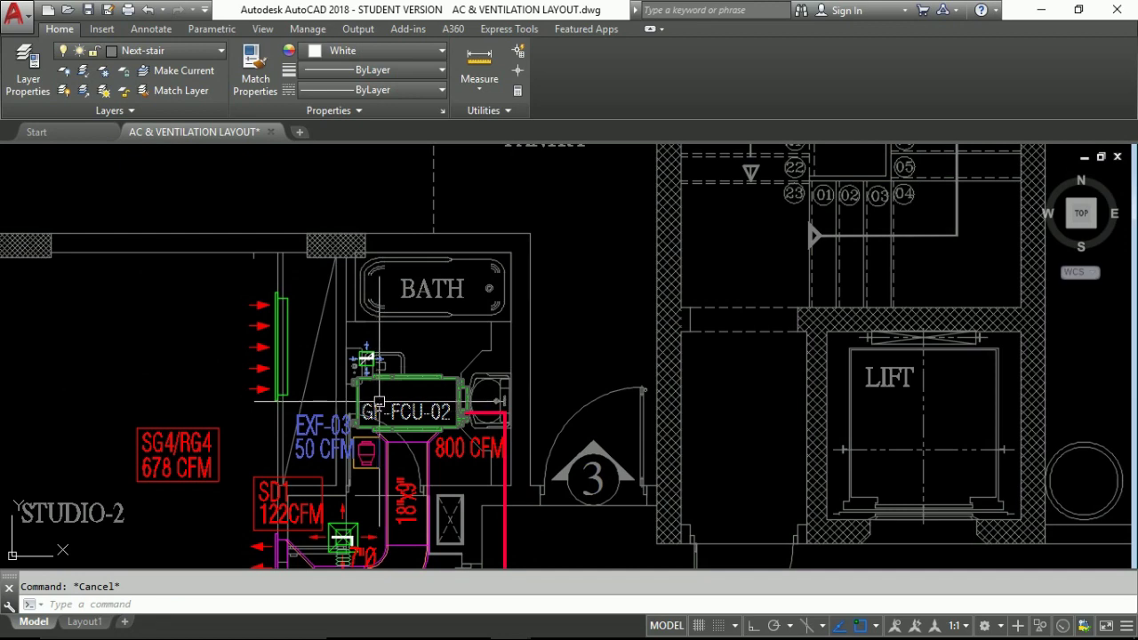
# Copy another exhaust fan tag into the pantry as EXF-02 100 CFM.
pyautogui.click(379, 405)
pyautogui.press('Return')
pyautogui.click(515, 249)
pyautogui.moveTo(515, 249)
pyautogui.mouseDown(button='middle')
pyautogui.moveTo(696, 204)
pyautogui.moveTo(557, 202)
pyautogui.mouseUp(button='middle')
pyautogui.scroll(2, 553, 191)
pyautogui.click(544, 267)
pyautogui.moveTo(544, 409); pyautogui.dragTo(549, 191, button='middle')
pyautogui.moveTo(503, 466); pyautogui.dragTo(589, 362, button='middle')
pyautogui.press('Escape')
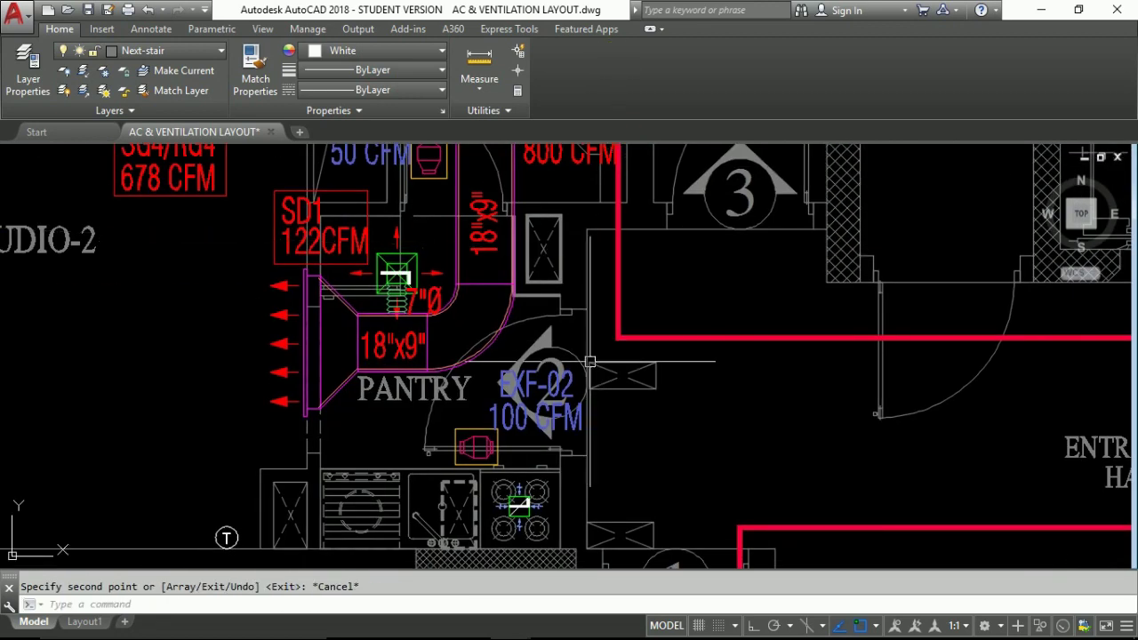
pyautogui.scroll(3, 537, 499)
pyautogui.scroll(-3, 514, 499)
pyautogui.scroll(-3, 480, 312)
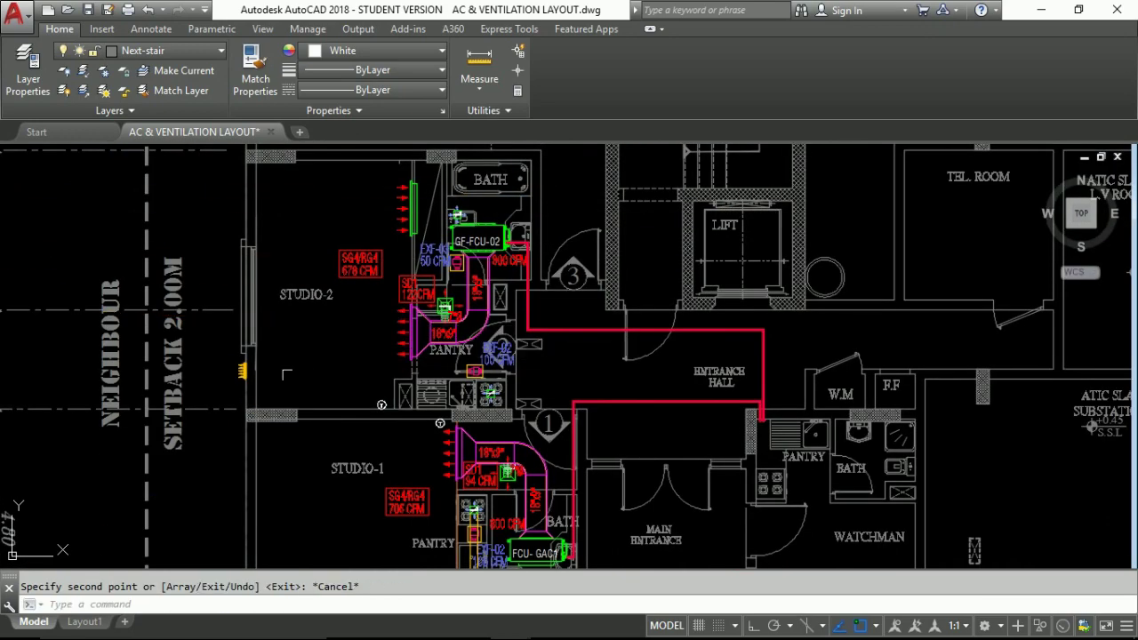
pyautogui.scroll(-1, 294, 391)
pyautogui.scroll(-1, 293, 391)
# Begin a horizontal XLINE, cancel it, and bring the EXF-01 exhaust duct into view.
pyautogui.write('xl')
pyautogui.press('Return')
pyautogui.write('h')
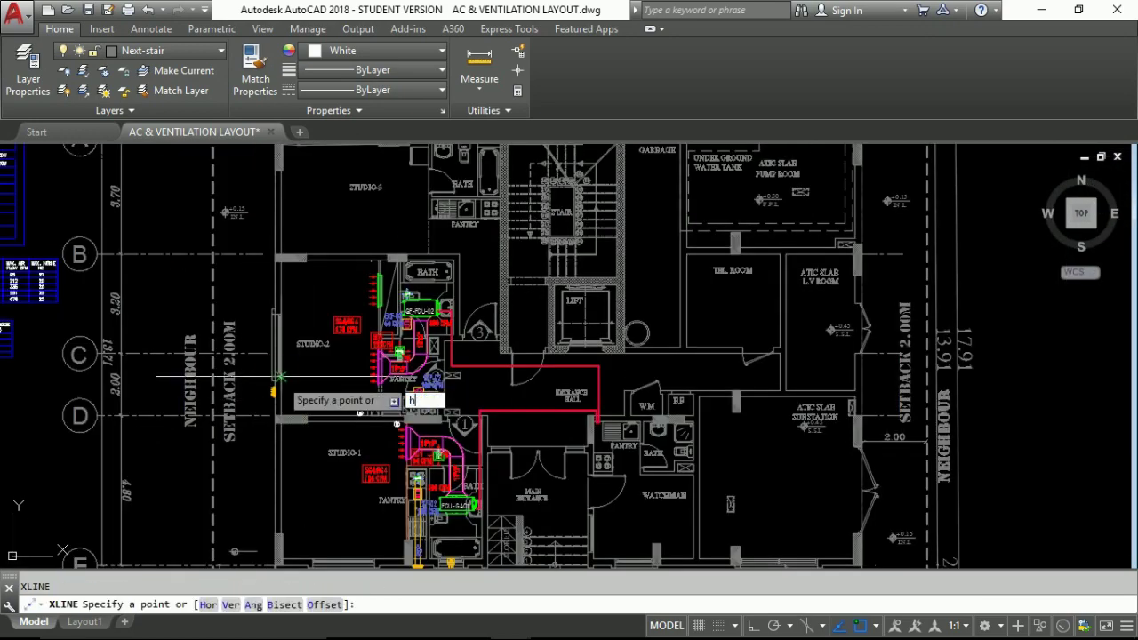
pyautogui.press('Return')
pyautogui.scroll(3, 280, 377)
pyautogui.press('Escape')
pyautogui.scroll(-2, 533, 400)
pyautogui.moveTo(534, 445); pyautogui.dragTo(534, 276, button='middle')
pyautogui.scroll(1, 644, 459)
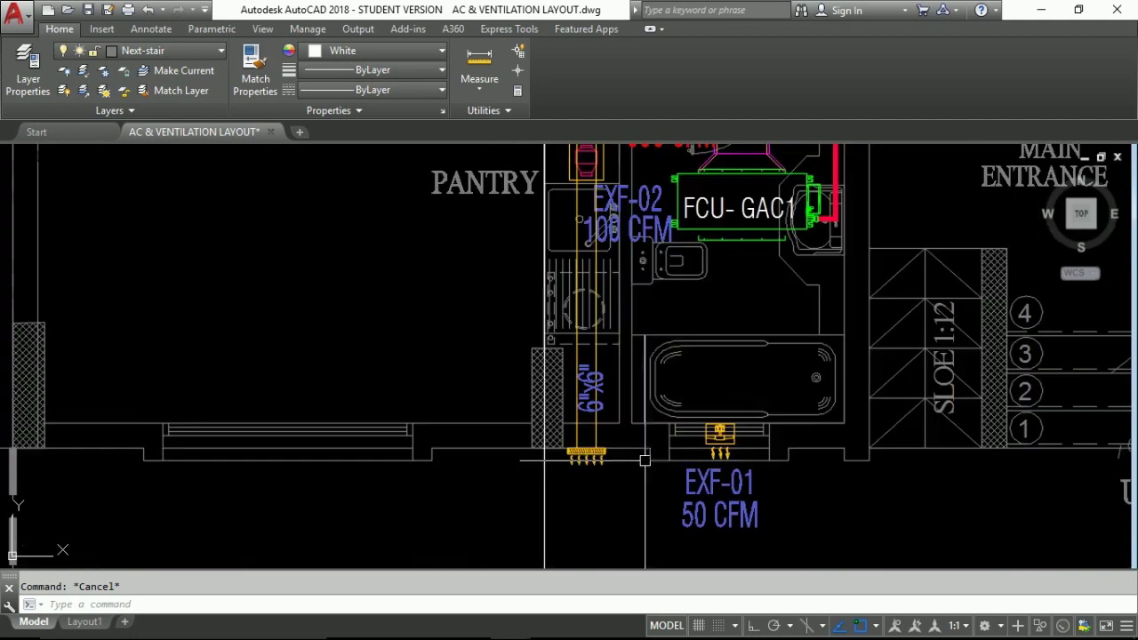
# Copy the EXF-01 exhaust duct line pair to the pantry stove grille.
pyautogui.write('co')
pyautogui.press('Return')
pyautogui.scroll(2, 610, 467)
pyautogui.click(589, 452)
pyautogui.click(561, 439)
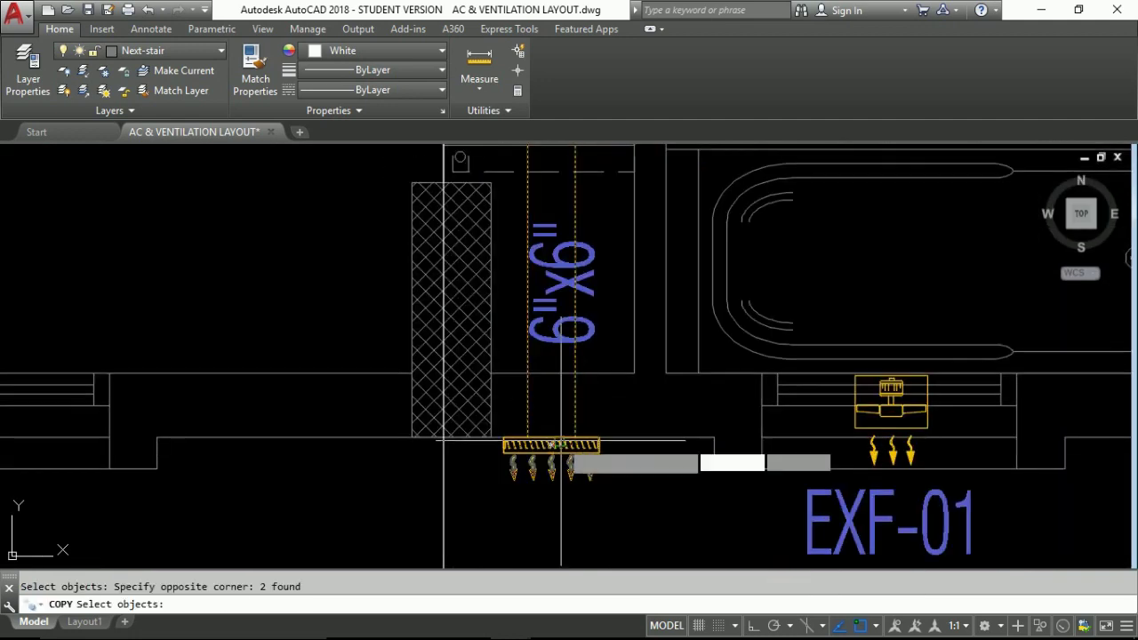
pyautogui.press('Return')
pyautogui.click(562, 449)
pyautogui.scroll(-3, 563, 463)
pyautogui.moveTo(853, 204)
pyautogui.mouseDown(button='middle')
pyautogui.moveTo(707, 333)
pyautogui.moveTo(643, 329)
pyautogui.mouseUp(button='middle')
pyautogui.scroll(5, 610, 391)
pyautogui.scroll(4, 597, 378)
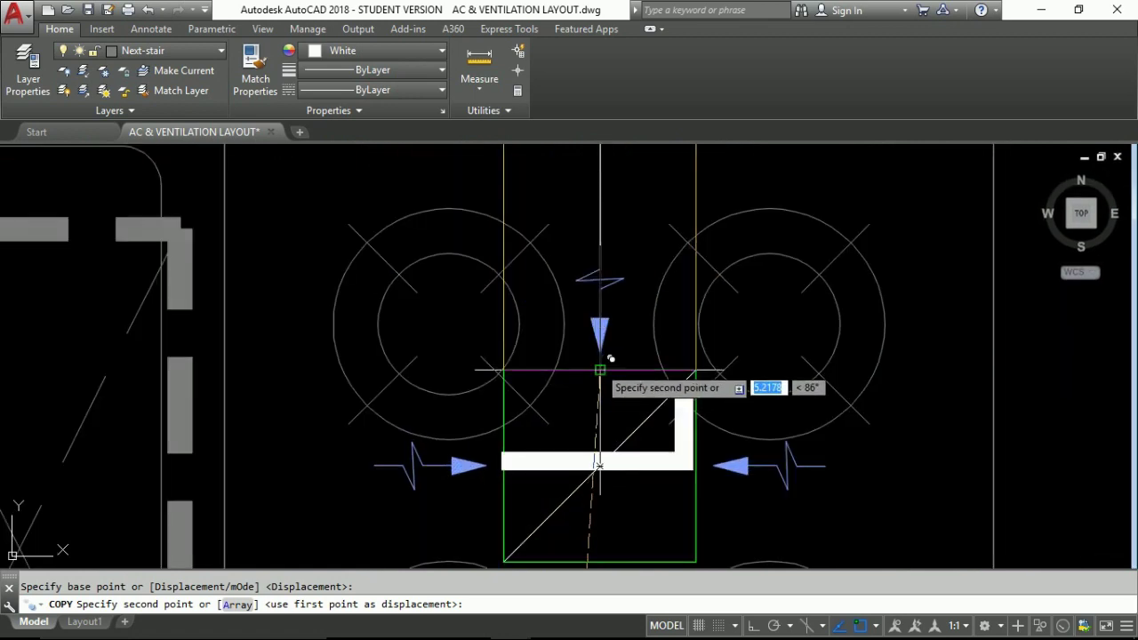
pyautogui.click(600, 370)
pyautogui.press('Escape')
pyautogui.scroll(-4, 648, 457)
# Copy the duct lines again to sit beside the pantry grille.
pyautogui.write('e')
pyautogui.press('Return')
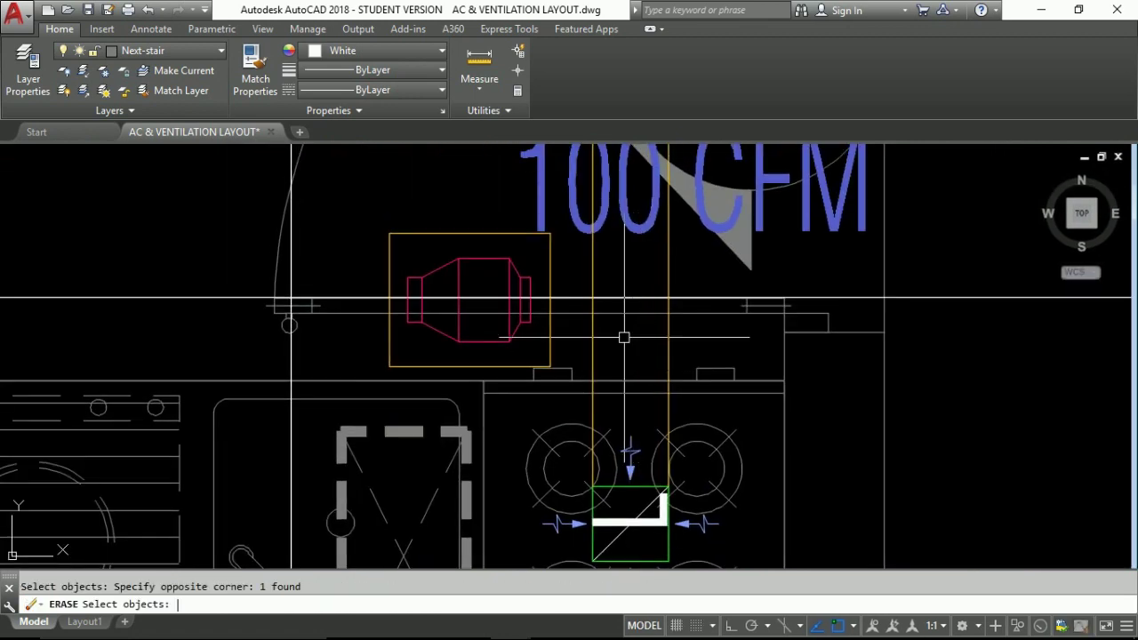
pyautogui.press('Escape')
pyautogui.write('co')
pyautogui.press('Return')
pyautogui.click(597, 327)
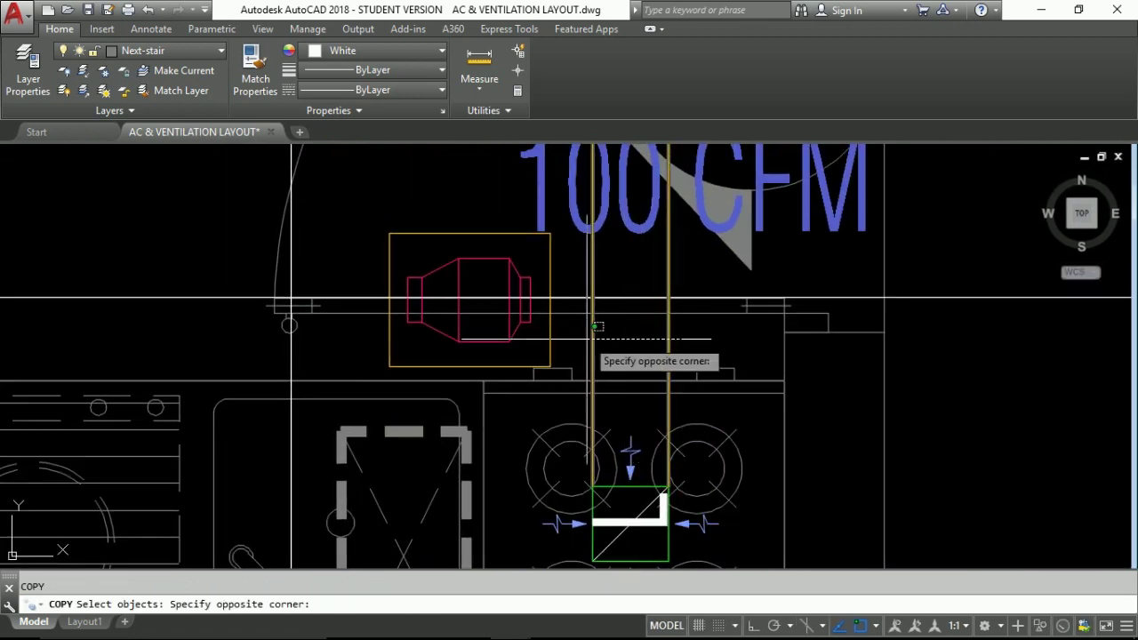
pyautogui.click(613, 346)
pyautogui.press('Return')
pyautogui.click(605, 357)
pyautogui.moveTo(617, 356); pyautogui.dragTo(514, 329, button='middle')
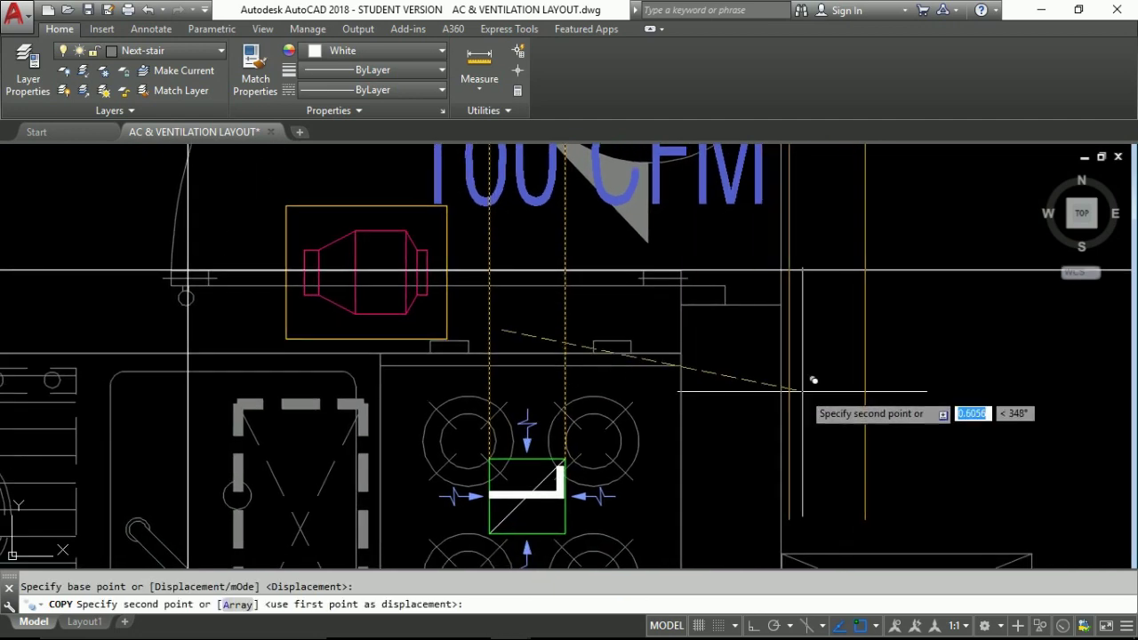
pyautogui.click(803, 390)
pyautogui.press('Escape')
# Rotate the copied yellow duct lines with Ortho on so they run horizontally.
pyautogui.write('ro')
pyautogui.press('Return')
pyautogui.click(902, 456)
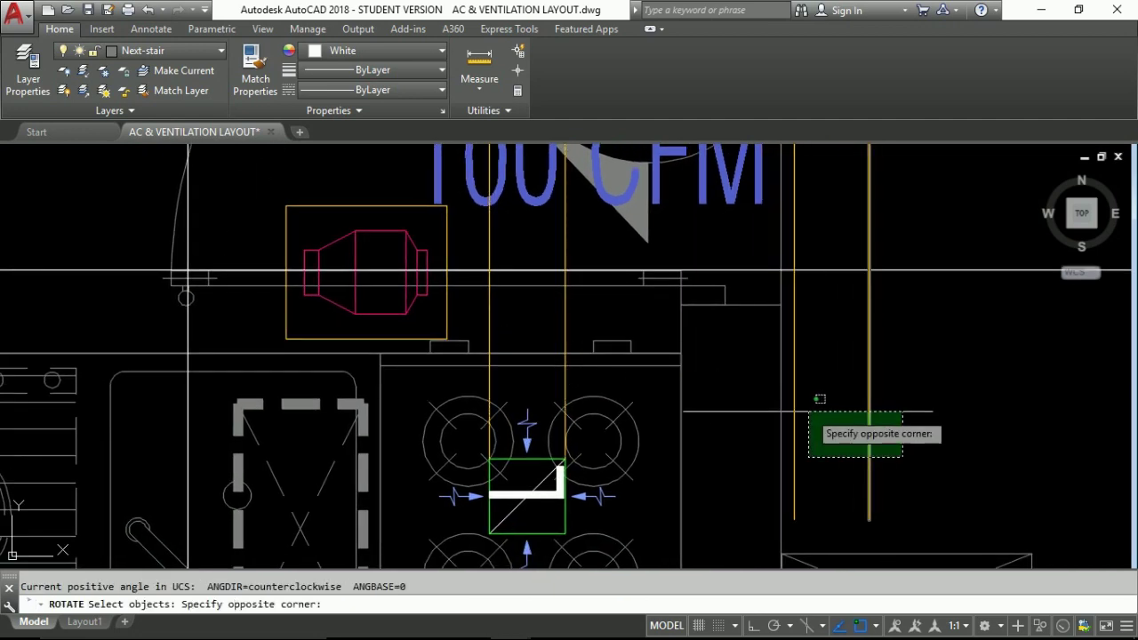
pyautogui.click(811, 409)
pyautogui.press('Return')
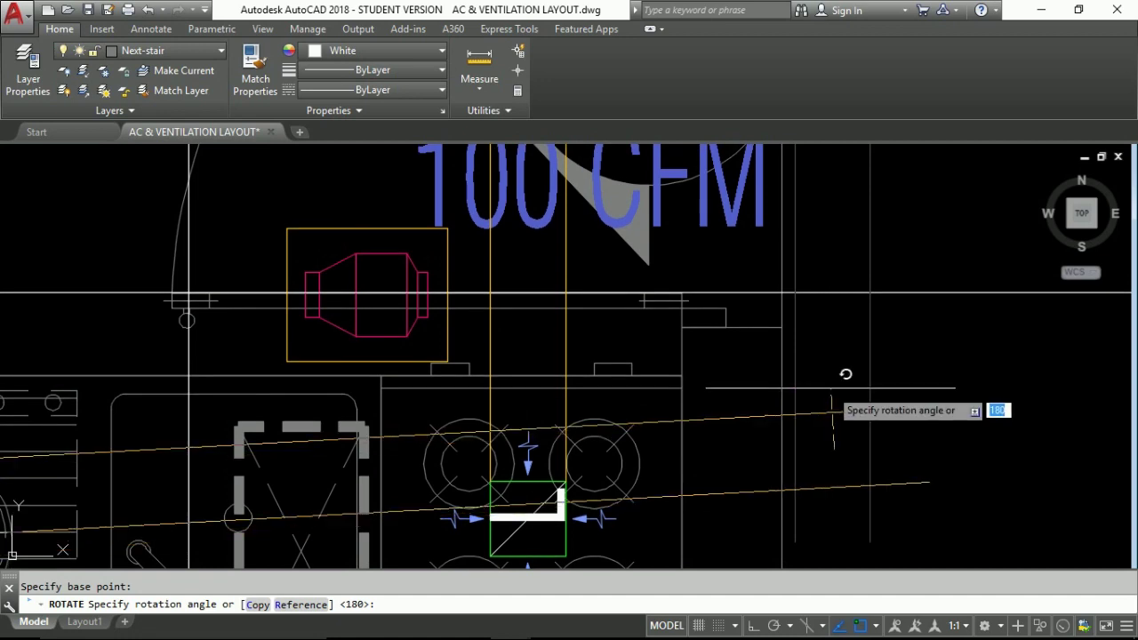
pyautogui.press('F8')
pyautogui.press('Escape')
pyautogui.write('m')
pyautogui.press('Return')
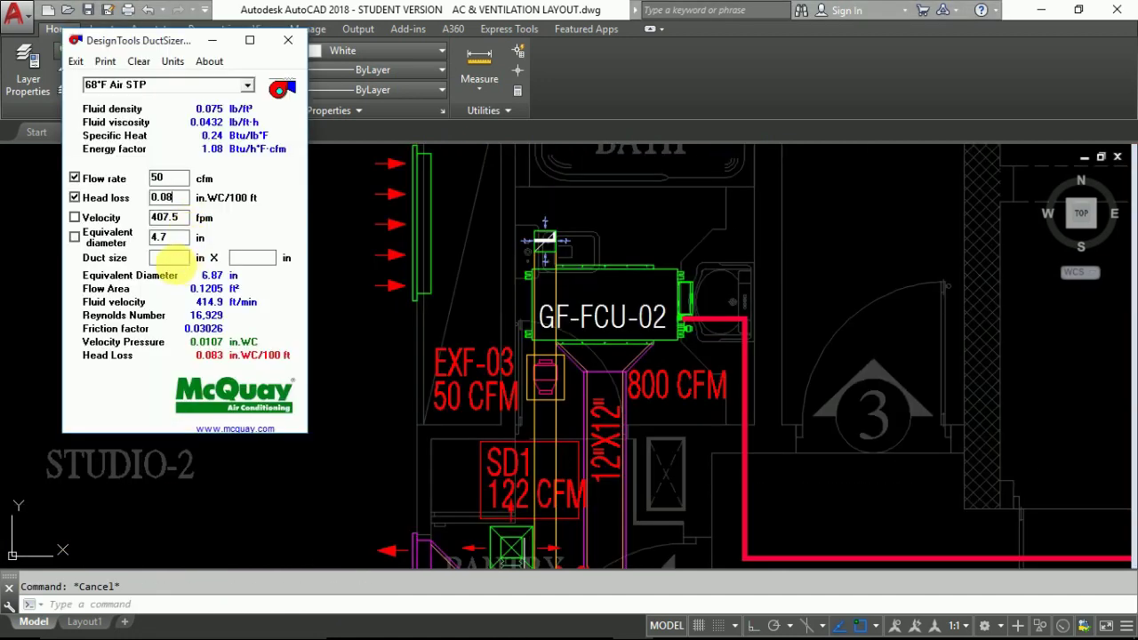
# Enter a 6 × 3 in duct size for the 50 cfm exhaust, giving about 439 ft/min.
pyautogui.click(171, 257)
pyautogui.write('6')
pyautogui.press('Tab')
pyautogui.write('3')
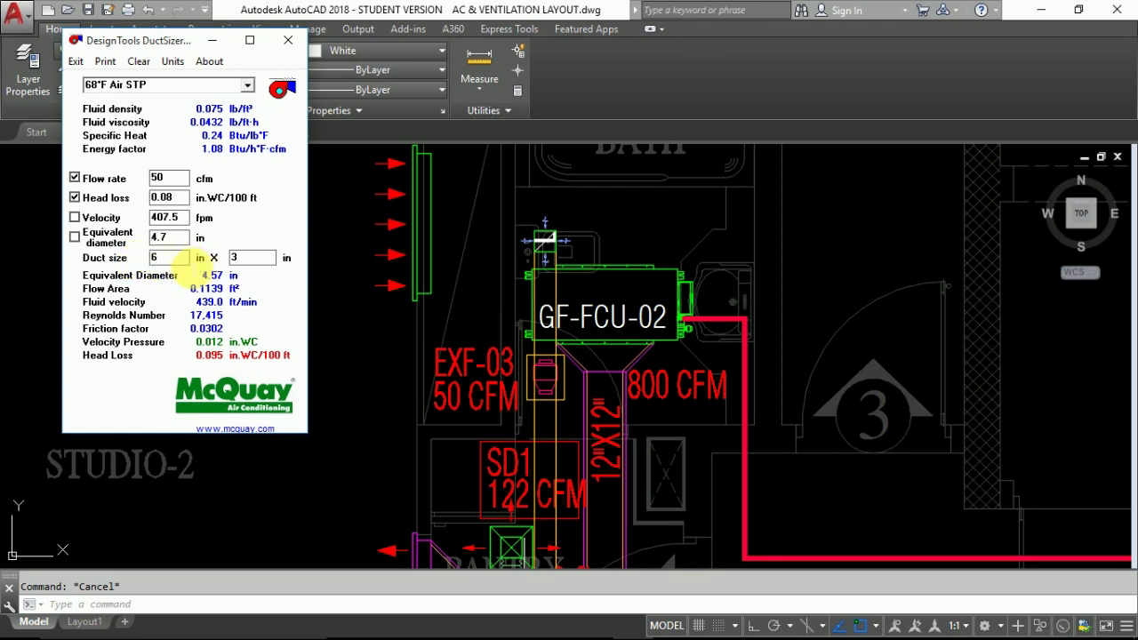
pyautogui.click(174, 258)
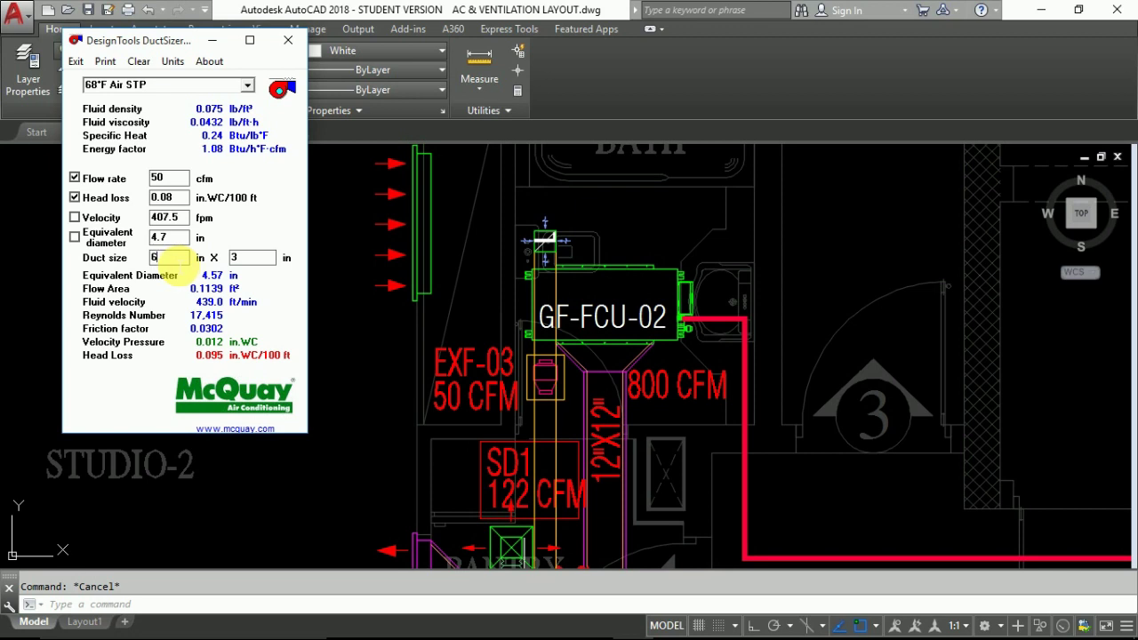
pyautogui.moveTo(177, 257); pyautogui.dragTo(153, 258)
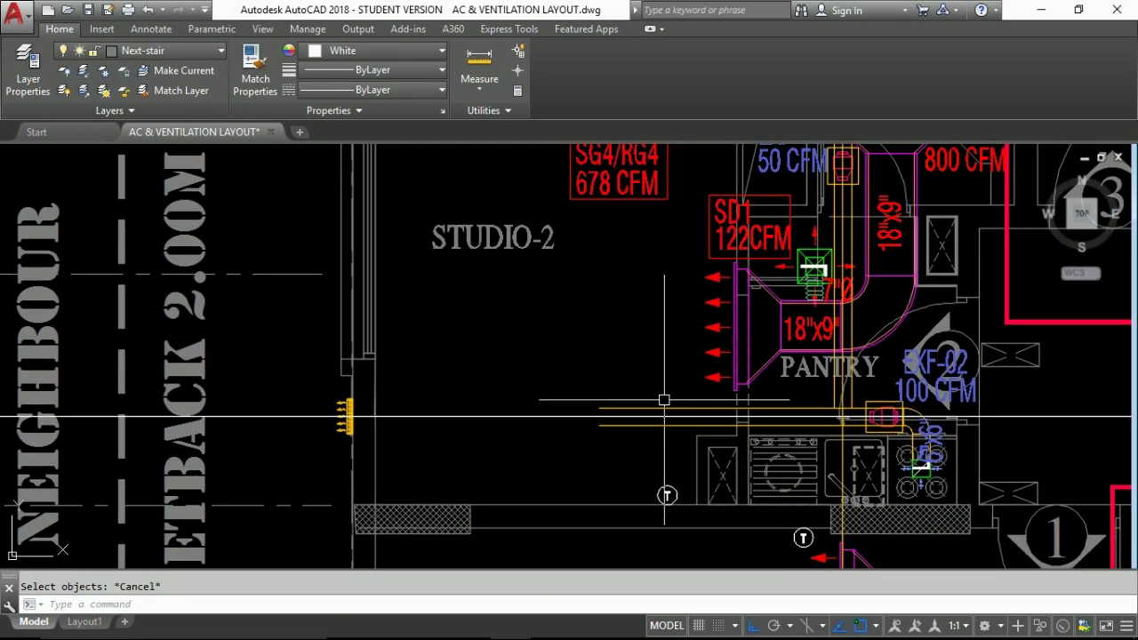
# Stretch the pantry exhaust duct end out to the wall grille with a crossing window.
pyautogui.scroll(2, 664, 400)
pyautogui.write('s')
pyautogui.press('Return')
pyautogui.click(628, 355)
pyautogui.click(569, 313)
pyautogui.click(610, 401)
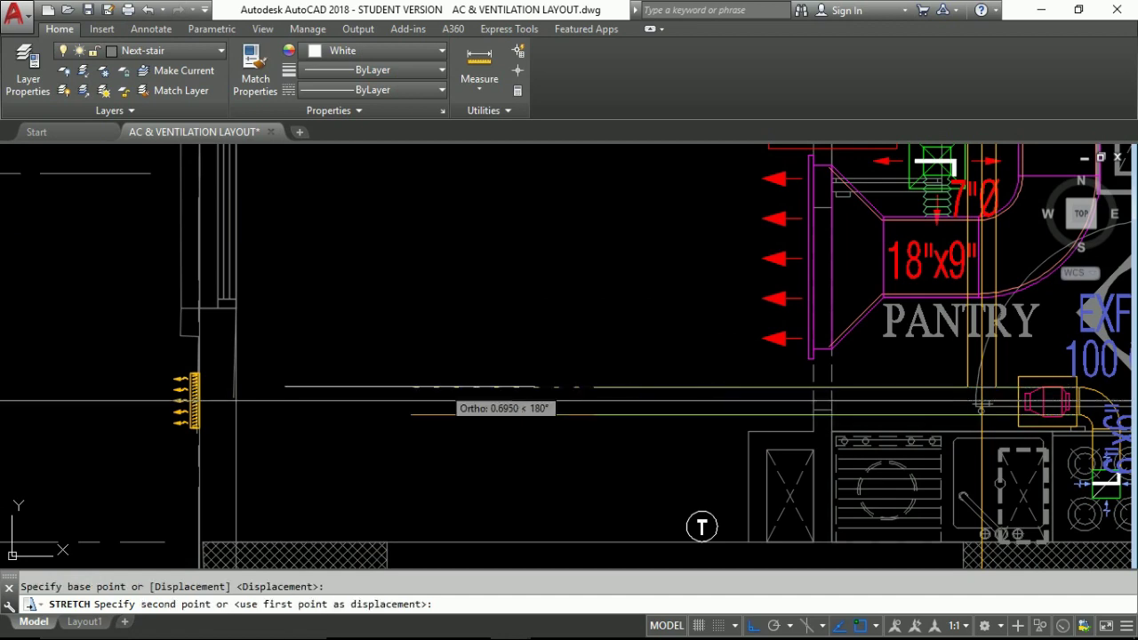
pyautogui.scroll(2, 178, 392)
pyautogui.scroll(2, 174, 382)
pyautogui.click(167, 362)
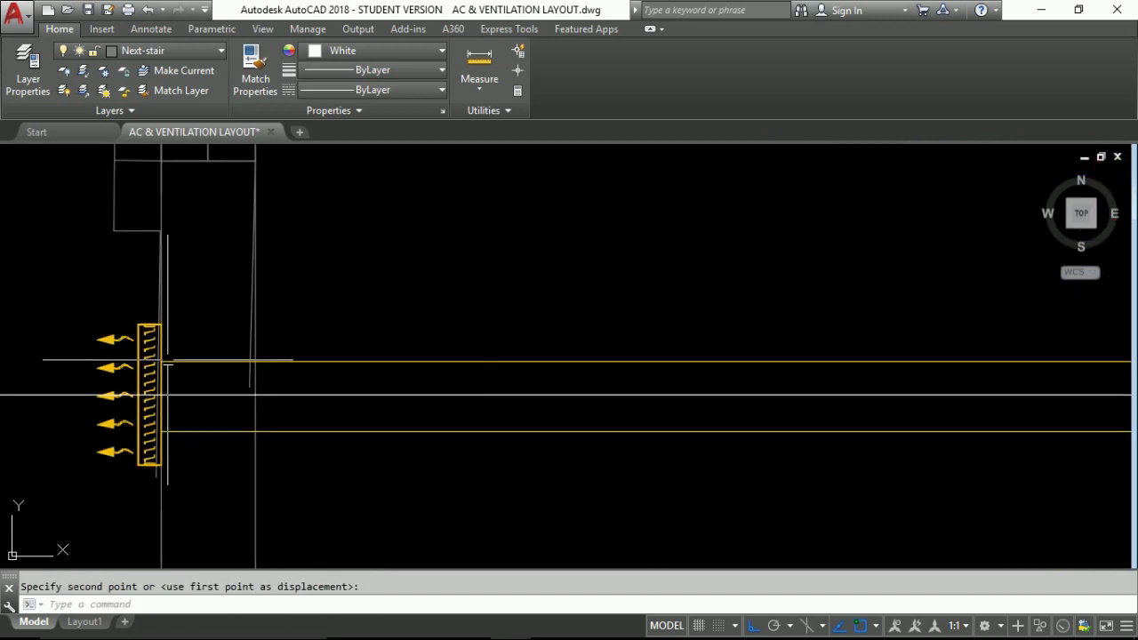
pyautogui.press('Escape')
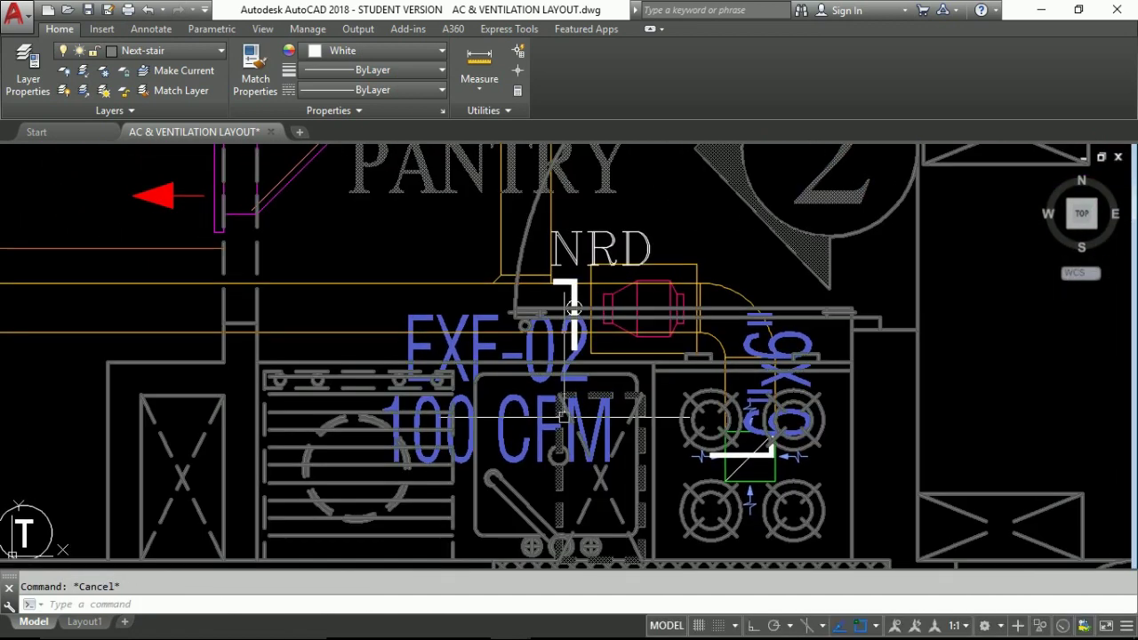
# Move the EXF-02 100 CFM label above the fan.
pyautogui.write('m')
pyautogui.press('Return')
pyautogui.click(560, 418)
pyautogui.click(527, 384)
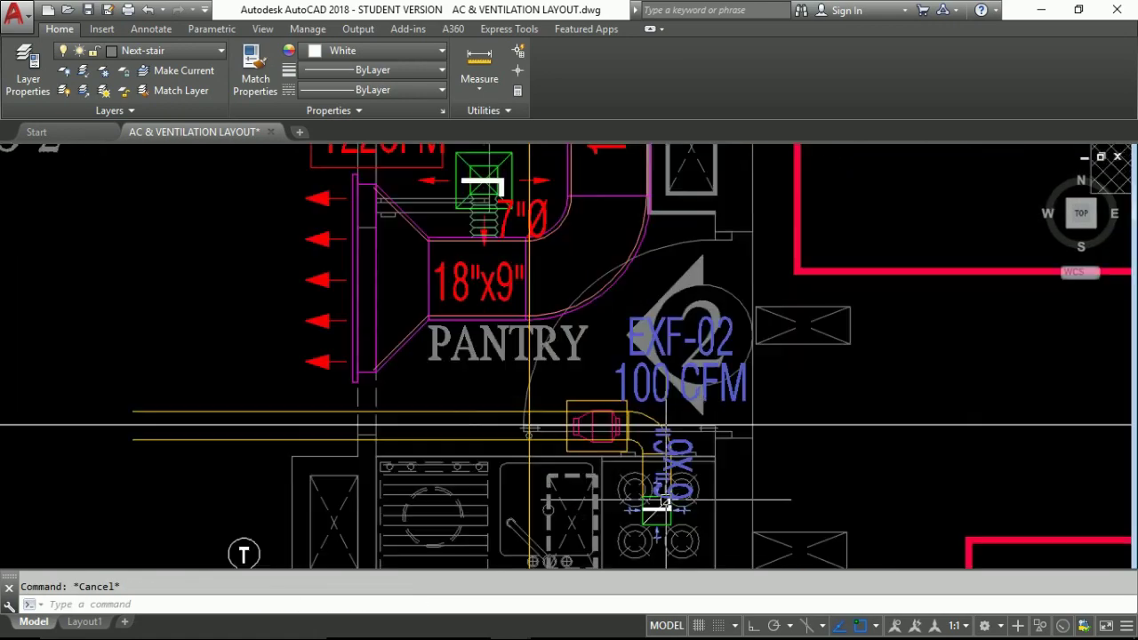
# Copy the NRD tag for the Studio-2 duct, then start and cancel another stretch.
pyautogui.write('co')
pyautogui.press('Return')
pyautogui.scroll(5, 663, 502)
pyautogui.click(724, 439)
pyautogui.press('Return')
pyautogui.click(723, 439)
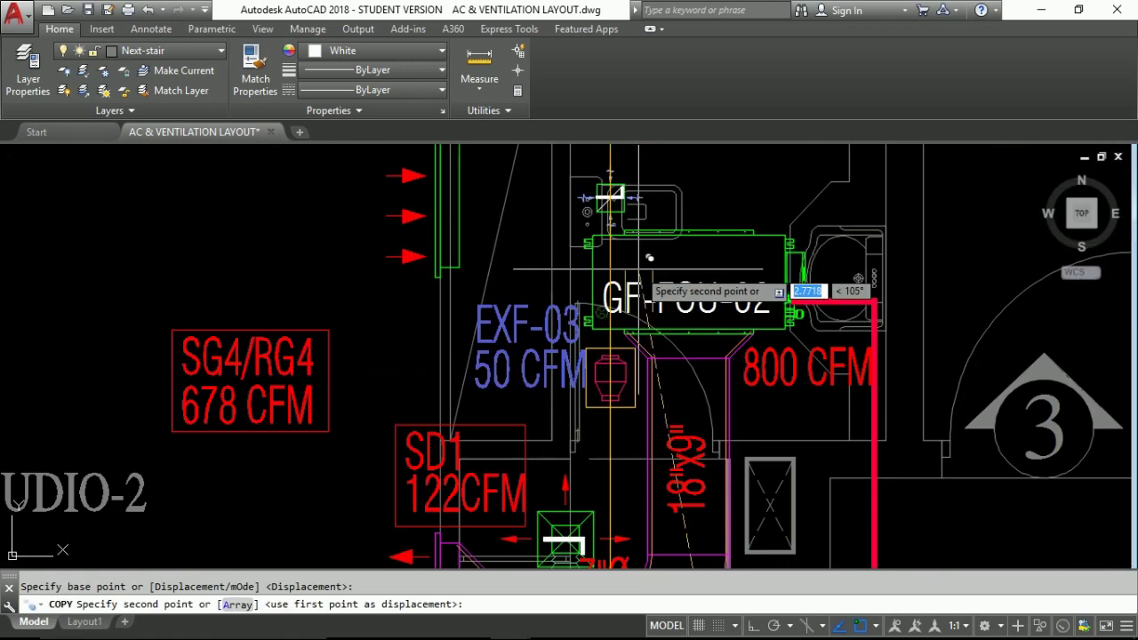
pyautogui.scroll(3, 649, 258)
pyautogui.press('Escape')
pyautogui.write('s')
pyautogui.press('Return')
pyautogui.click(613, 343)
pyautogui.press('F8')
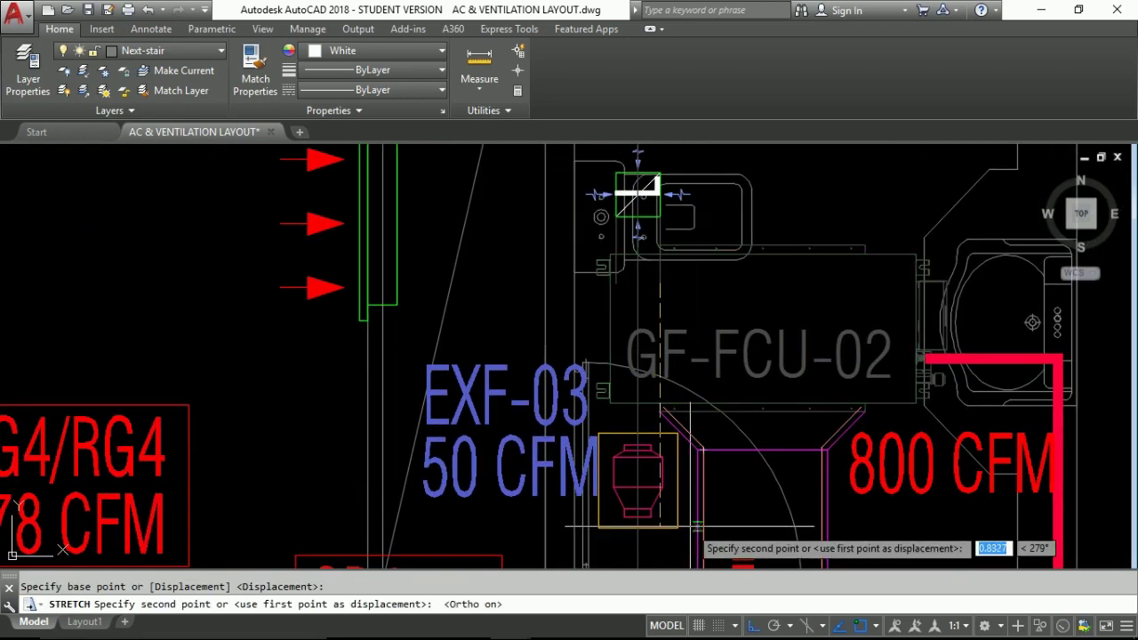
pyautogui.press('Escape')
# Move the NRD tag beside the Studio-2 6"x3" exhaust duct.
pyautogui.write('m')
pyautogui.press('Return')
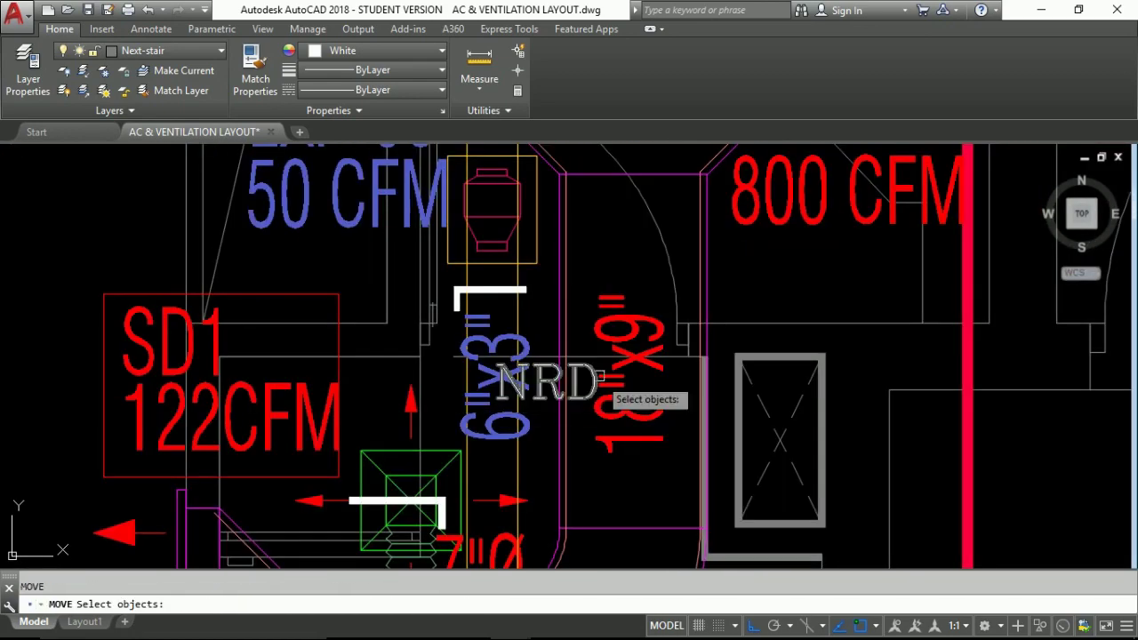
pyautogui.click(594, 381)
pyautogui.press('Return')
pyautogui.click(494, 320)
pyautogui.scroll(4, 444, 289)
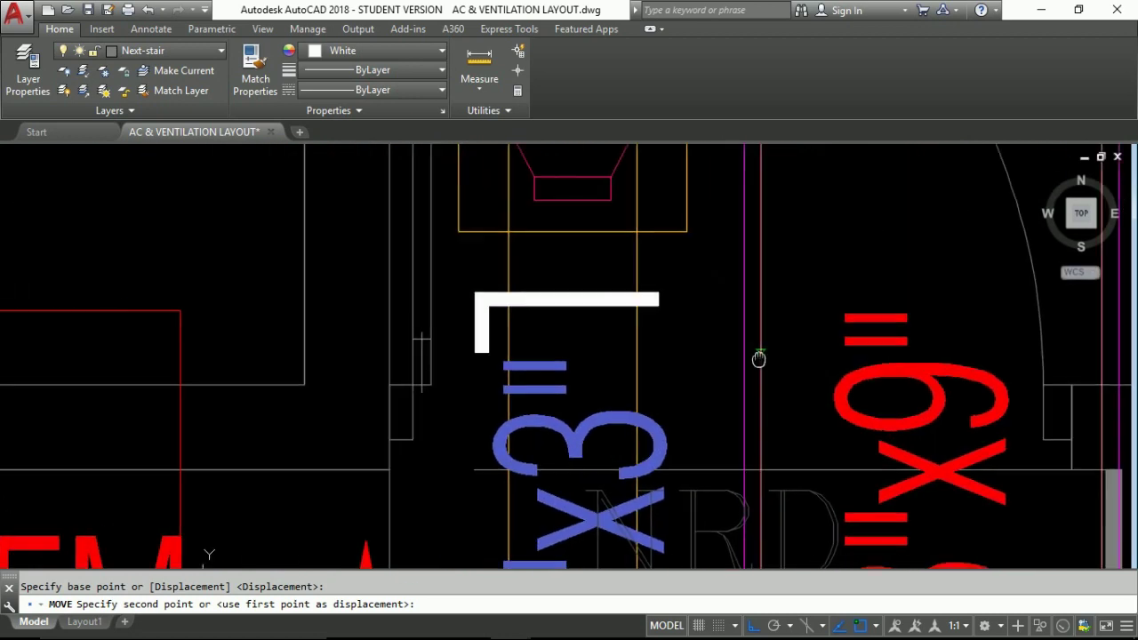
pyautogui.moveTo(758, 358); pyautogui.dragTo(783, 362, button='middle')
pyautogui.press('F8')
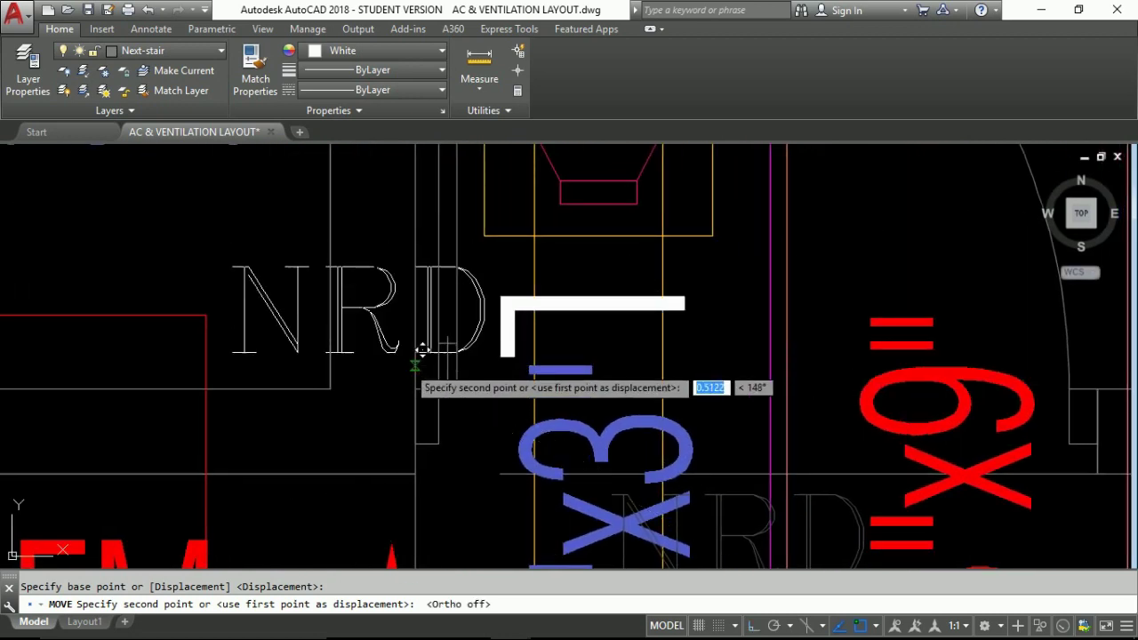
pyautogui.scroll(-5, 422, 354)
pyautogui.scroll(-3, 421, 354)
pyautogui.hotkey('alt', 'Tab')
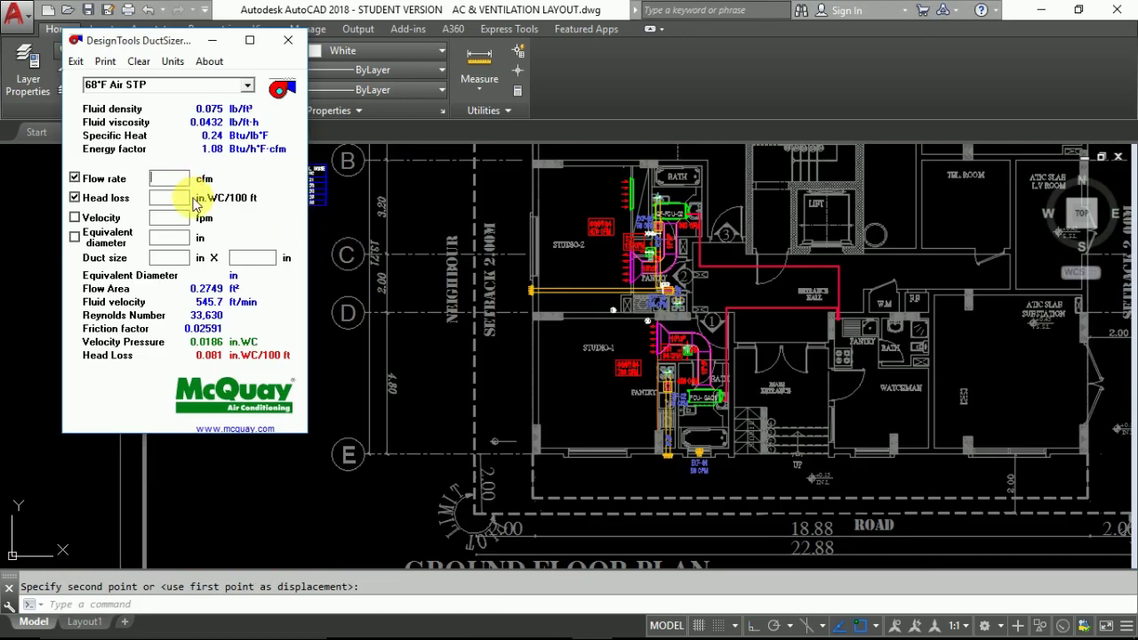
# Enter 150 cfm, 0.08 in.WC/100 ft head loss and a 6 in side, giving a 6 × 7 in duct.
pyautogui.write('15')
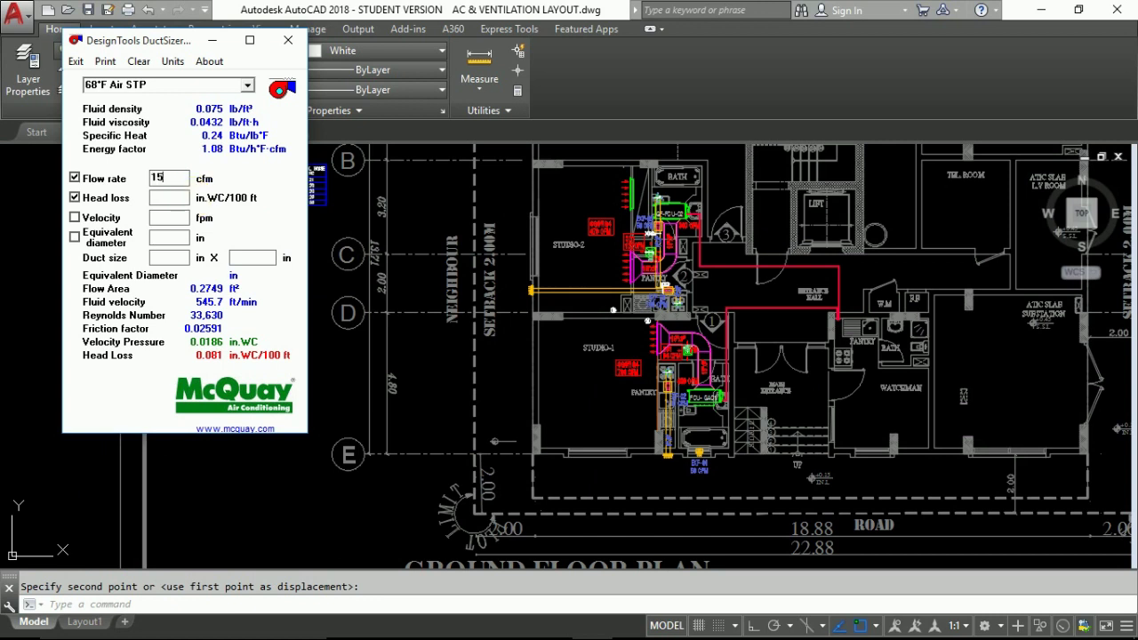
pyautogui.write('0')
pyautogui.press('Tab')
pyautogui.write('0.')
pyautogui.write('08')
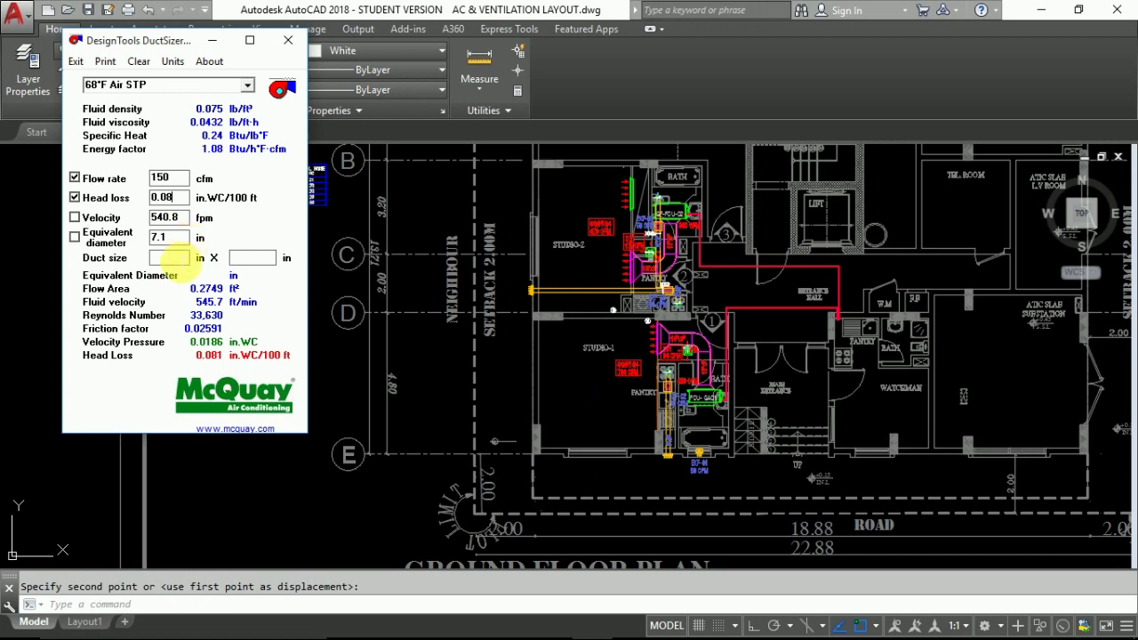
pyautogui.click(169, 257)
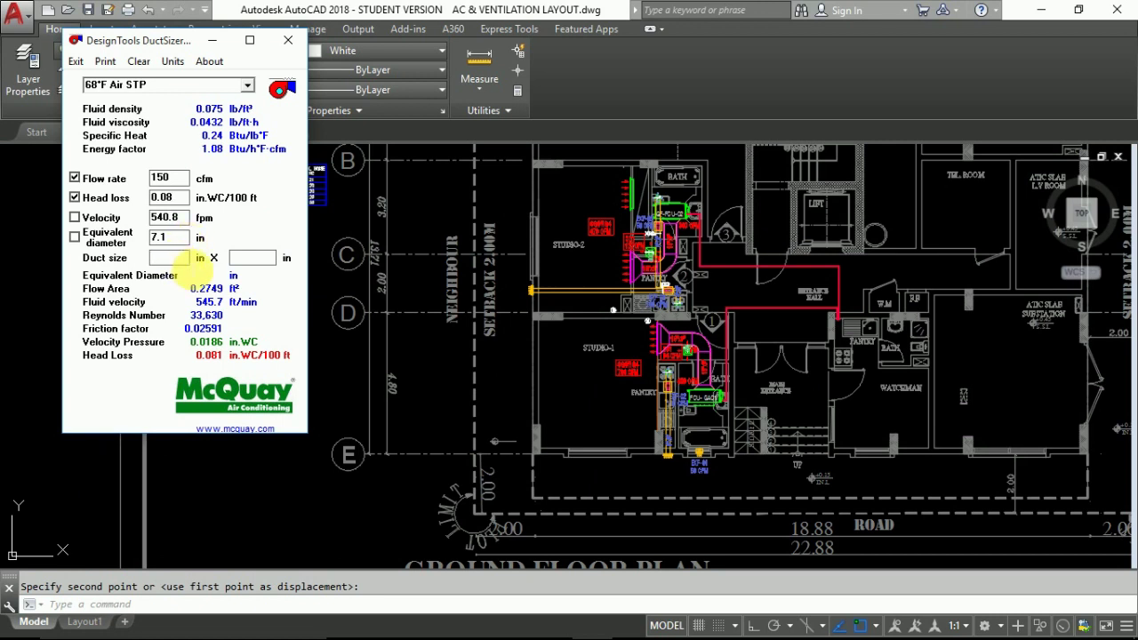
pyautogui.write('6')
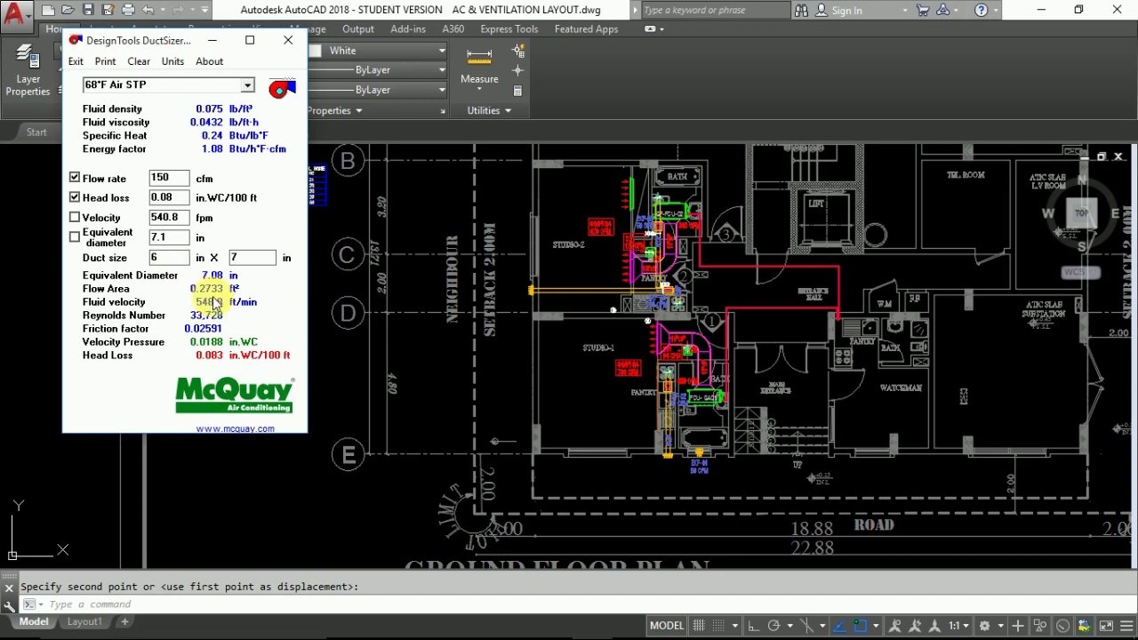
pyautogui.click(351, 355)
# Place the copied 6"x7" size label on the new pantry exhaust duct.
pyautogui.scroll(2, 590, 293)
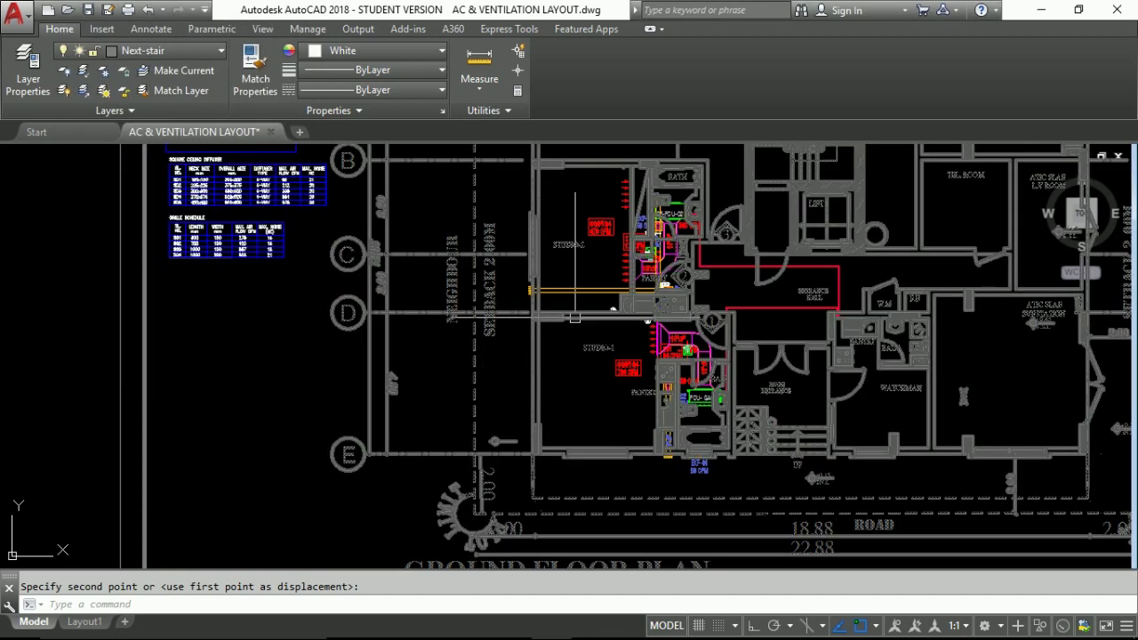
pyautogui.scroll(4, 590, 292)
pyautogui.scroll(2, 586, 292)
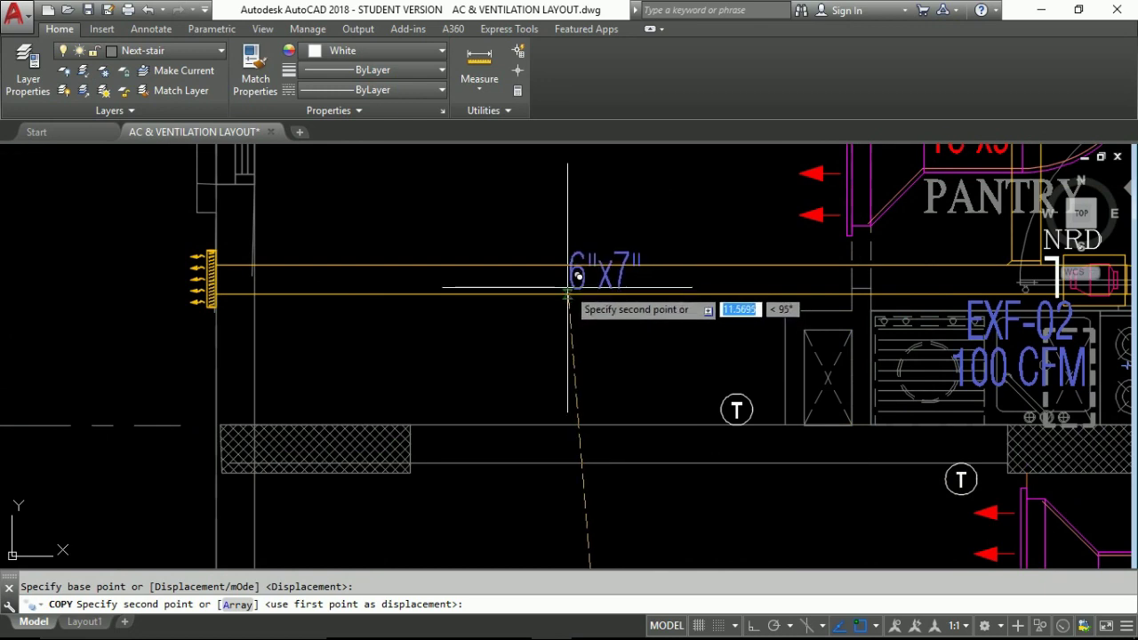
pyautogui.click(589, 327)
pyautogui.press('Escape')
# Start copying another object near the duct, then cancel the copy.
pyautogui.scroll(-2, 597, 382)
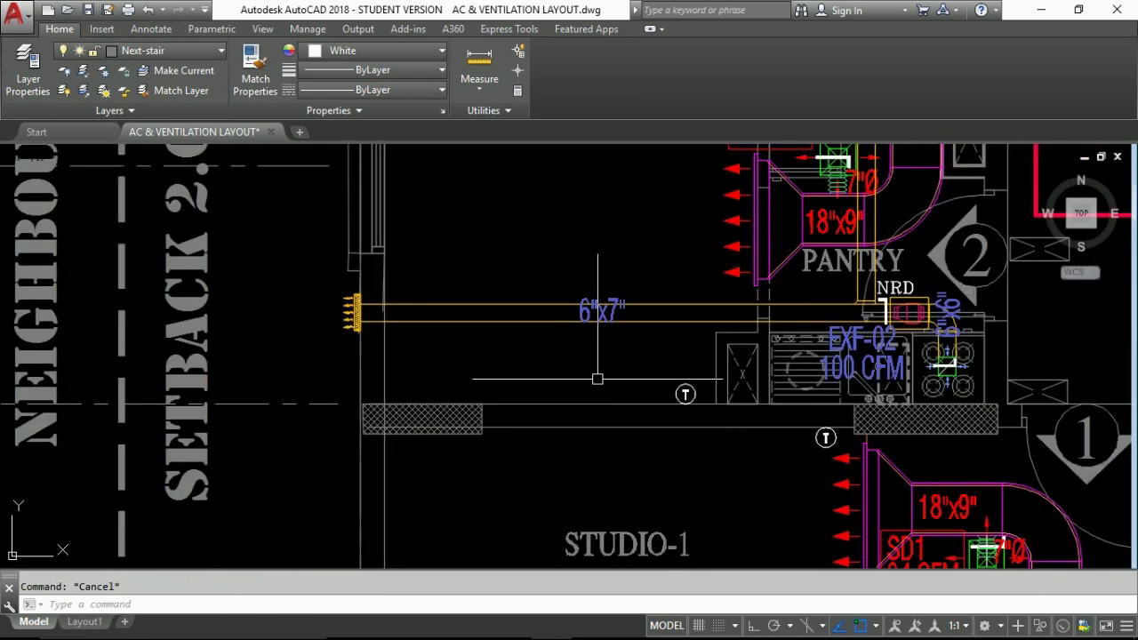
pyautogui.scroll(-2, 597, 382)
pyautogui.write('c')
pyautogui.press('Return')
pyautogui.click(498, 405)
pyautogui.press('Return')
pyautogui.scroll(3, 525, 405)
pyautogui.click(488, 333)
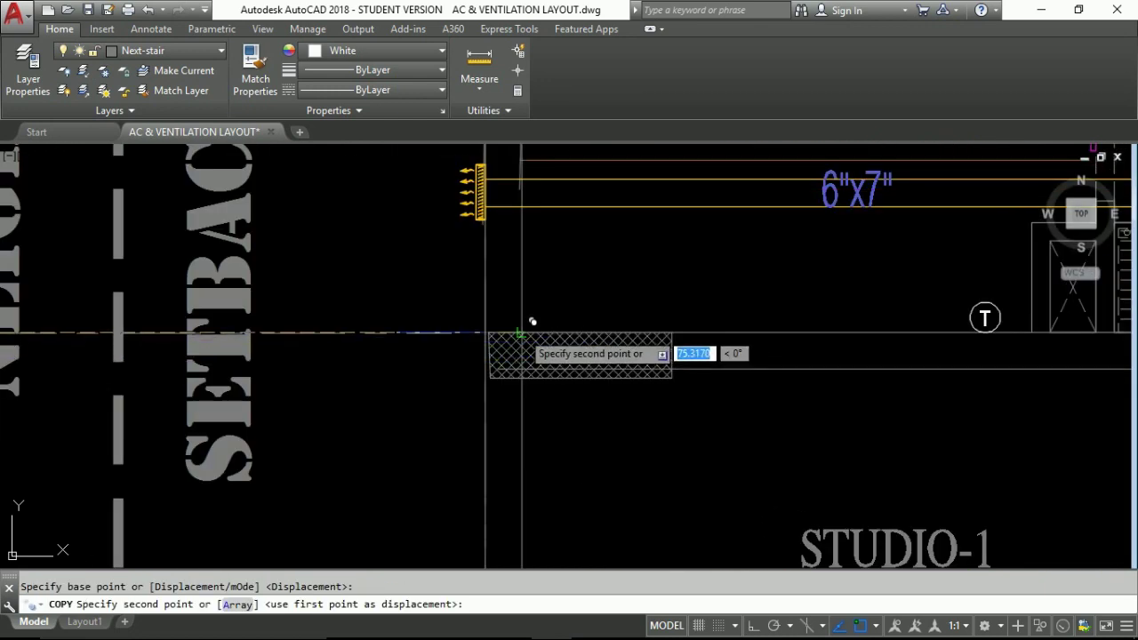
pyautogui.press('Escape')
# Extend the duct's edge line to the outer wall with EXTEND.
pyautogui.moveTo(651, 335); pyautogui.dragTo(424, 472, button='middle')
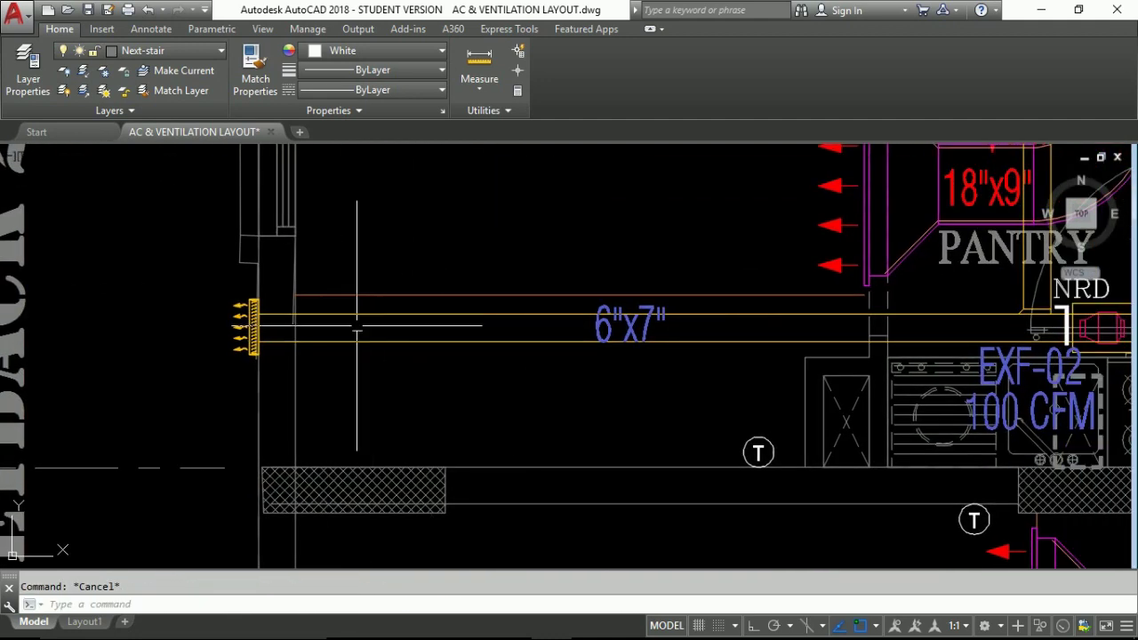
pyautogui.moveTo(721, 457); pyautogui.dragTo(683, 471, button='middle')
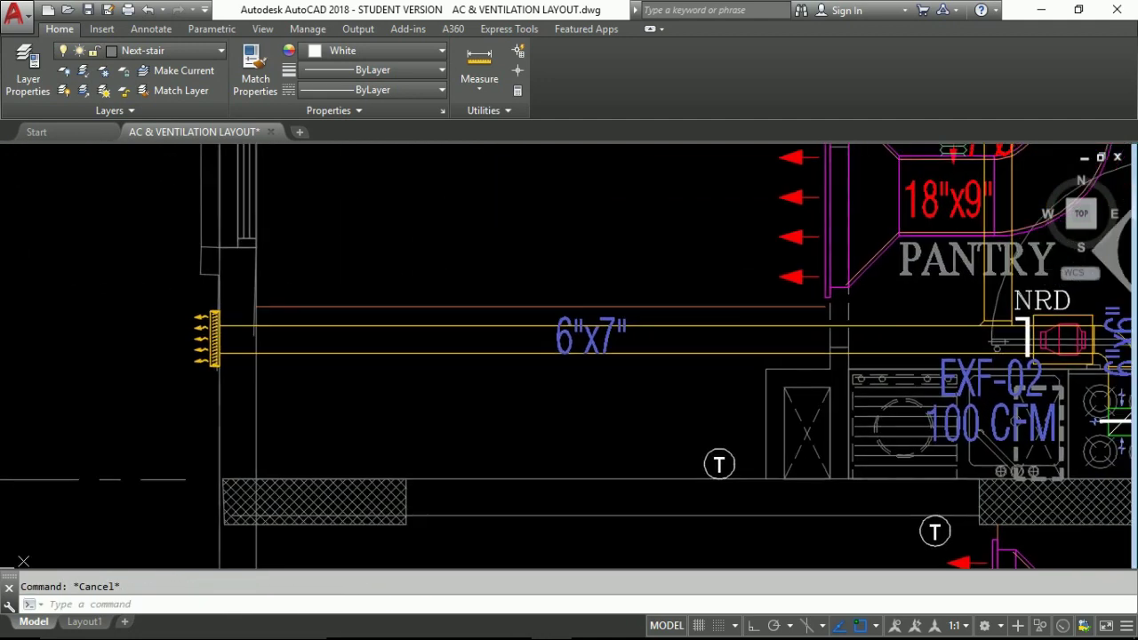
pyautogui.write('ex')
pyautogui.press('Return')
pyautogui.press('Return')
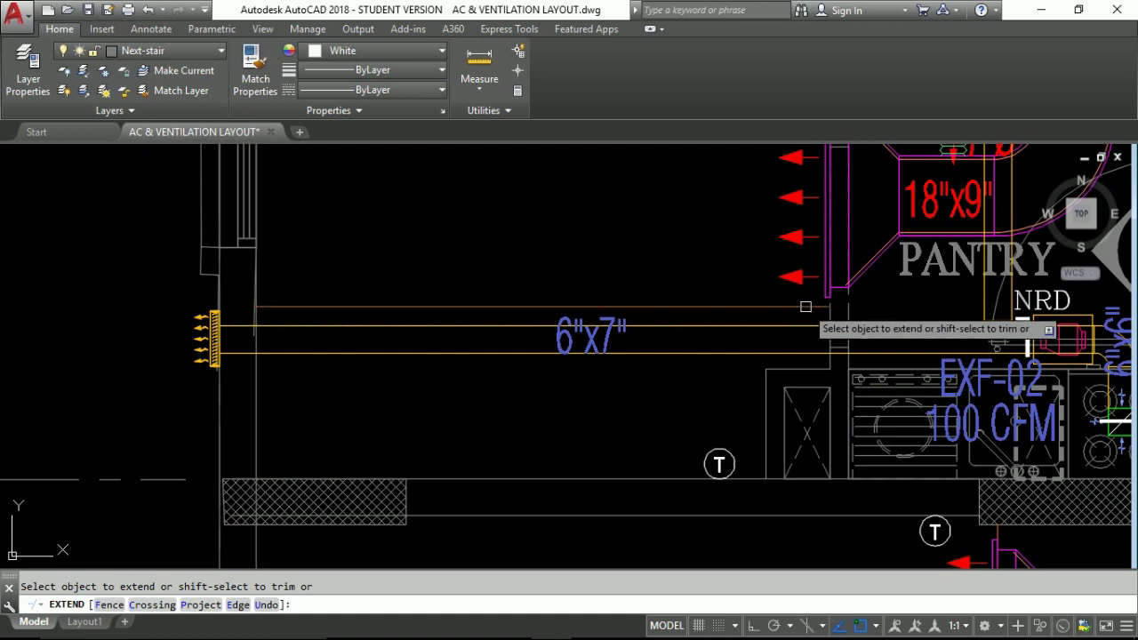
pyautogui.click(805, 307)
# Pan across Studio-2, the bath with GF-FCU-02, and Studio-1's pantry to review the ducts.
pyautogui.moveTo(795, 360); pyautogui.dragTo(698, 379, button='middle')
pyautogui.scroll(-2, 699, 380)
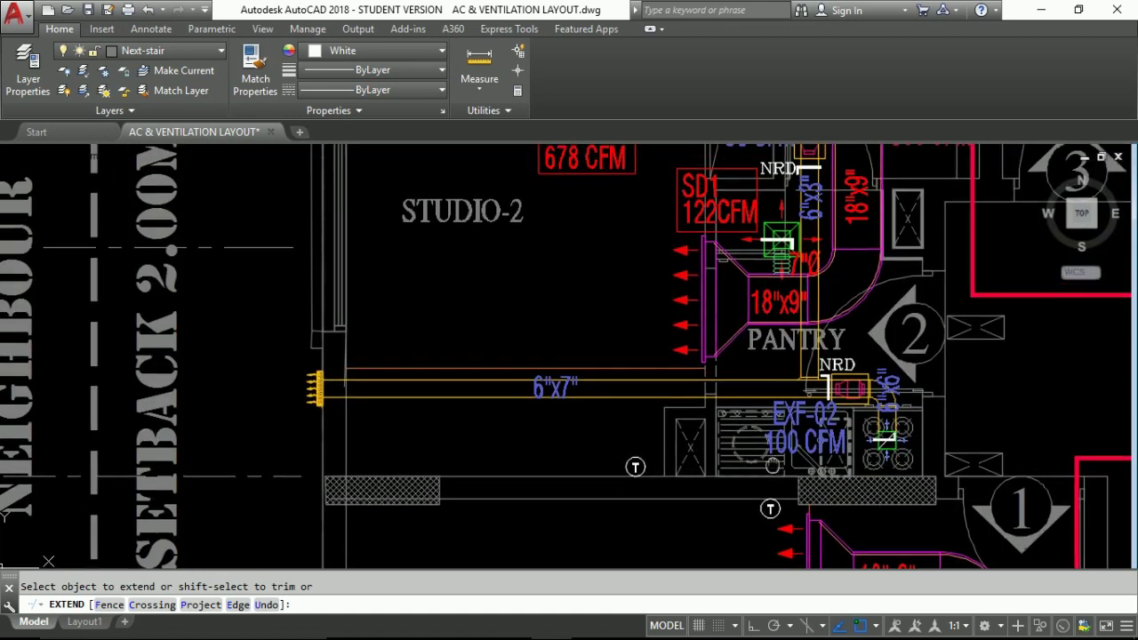
pyautogui.moveTo(733, 441); pyautogui.dragTo(738, 492, button='middle')
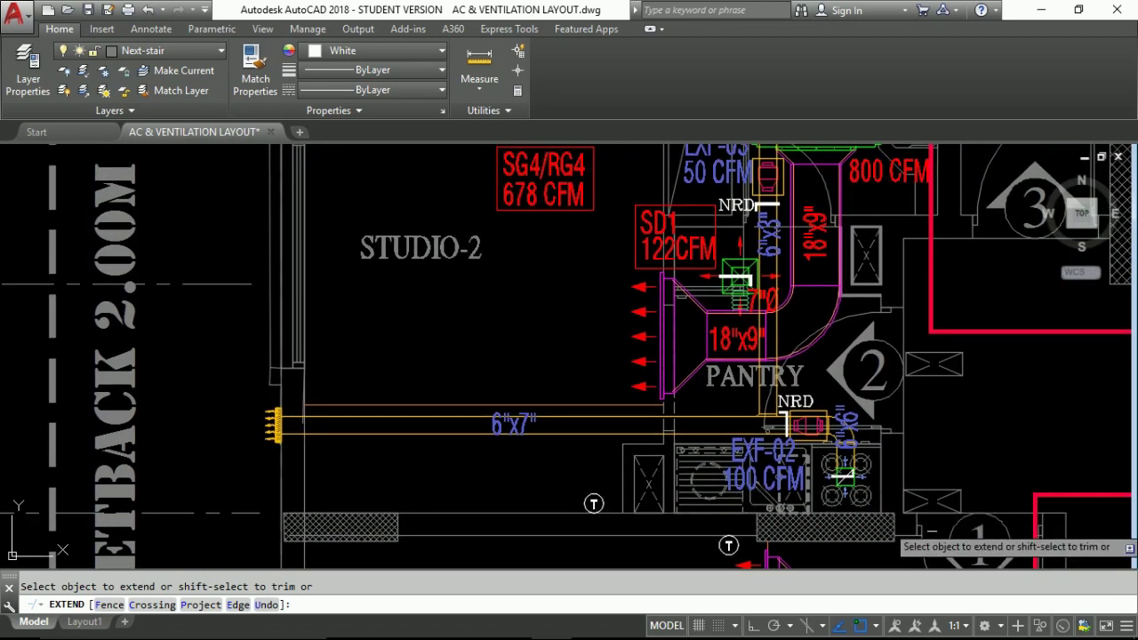
pyautogui.moveTo(932, 526); pyautogui.dragTo(932, 555, button='middle')
pyautogui.moveTo(932, 373); pyautogui.dragTo(932, 555, button='middle')
pyautogui.scroll(-1, 876, 338)
pyautogui.scroll(-1, 875, 337)
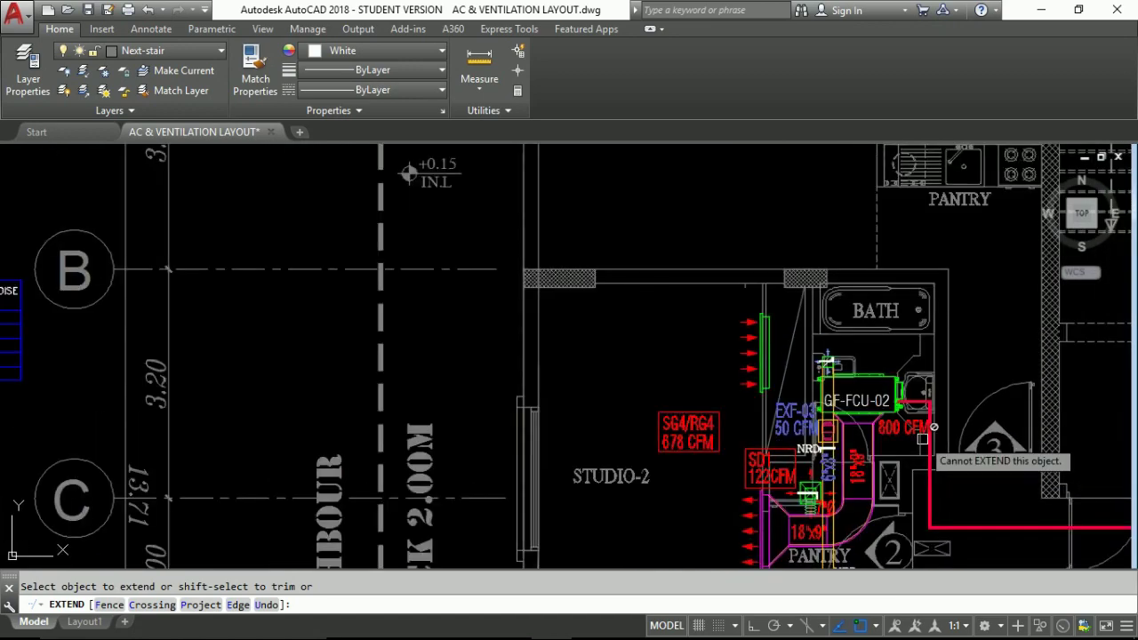
pyautogui.scroll(-1, 876, 338)
pyautogui.moveTo(902, 365); pyautogui.dragTo(900, 303, button='middle')
pyautogui.moveTo(900, 444); pyautogui.dragTo(893, 285, button='middle')
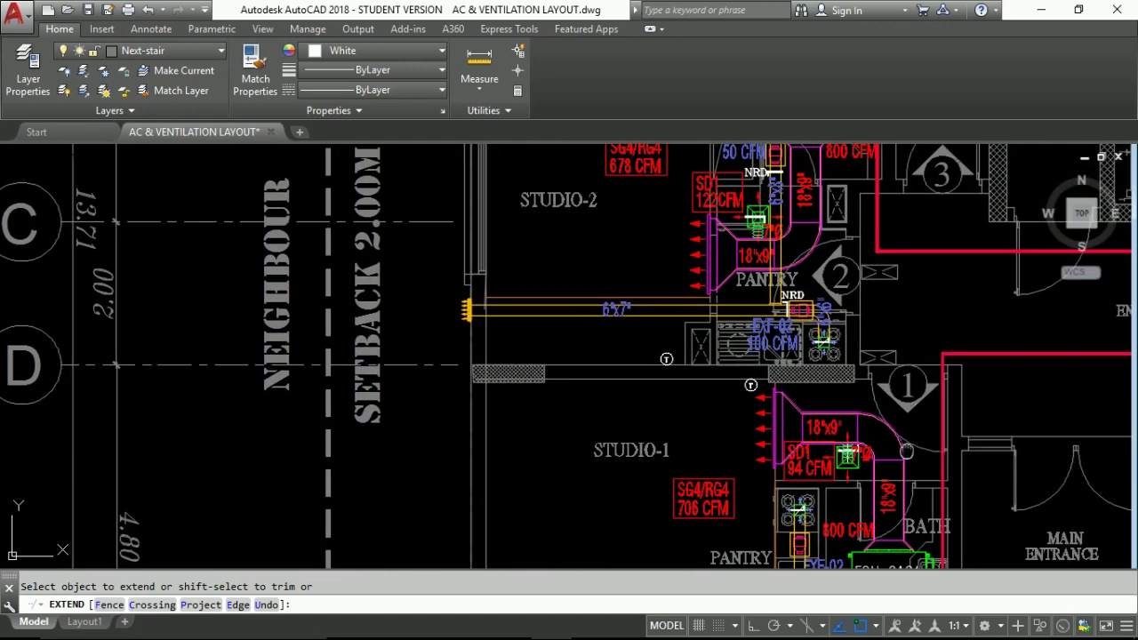
pyautogui.moveTo(889, 454)
pyautogui.mouseDown(button='middle')
pyautogui.moveTo(886, 294)
pyautogui.moveTo(784, 365)
pyautogui.moveTo(768, 482)
pyautogui.mouseUp(button='middle')
pyautogui.scroll(-2, 886, 295)
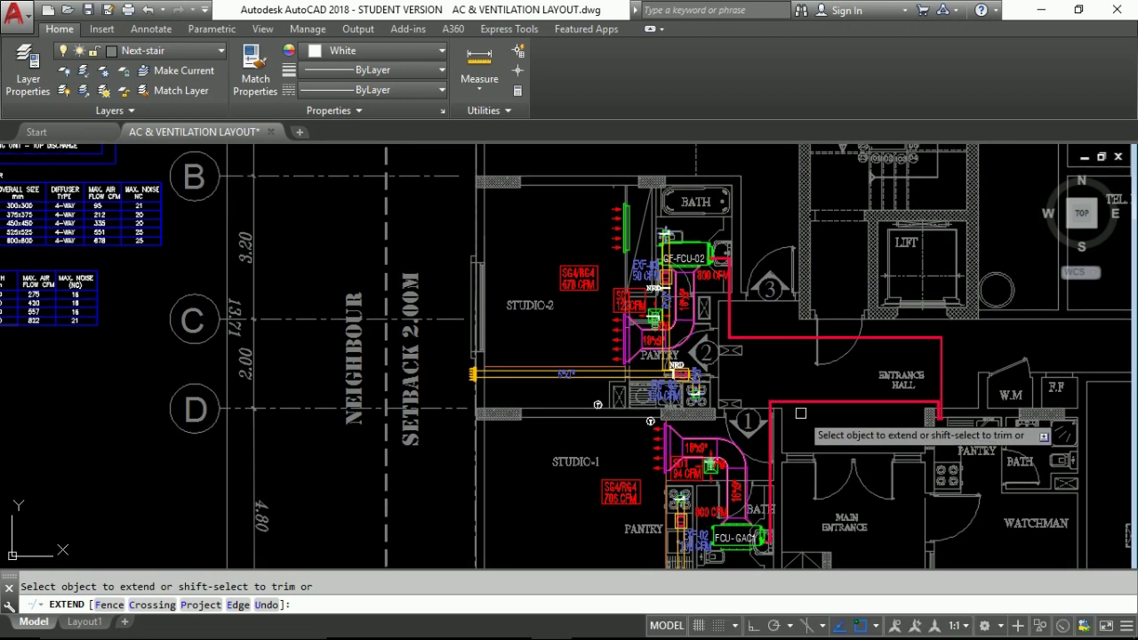